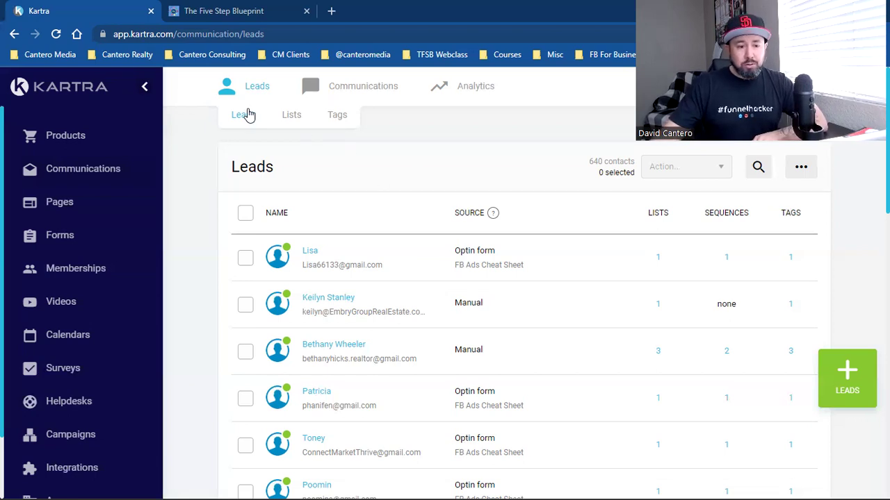
- View the contact lists and the communication sequences
{"action": "left_click", "coordinate": [292, 115]}
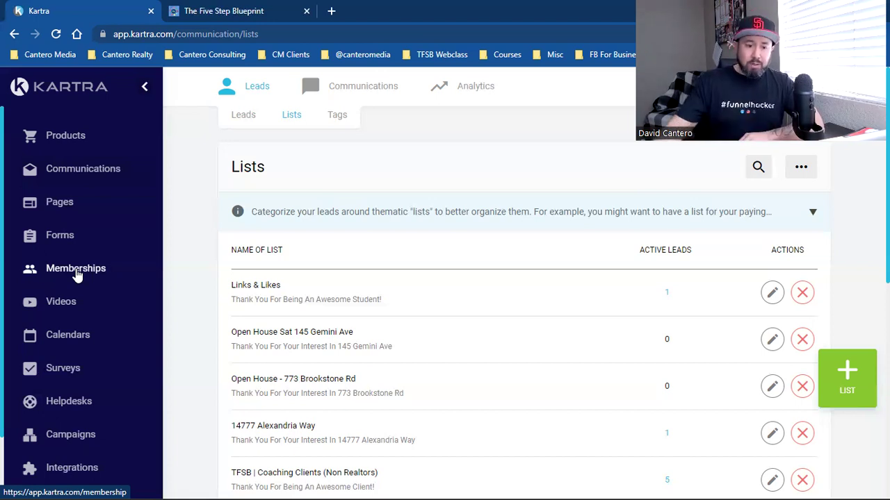
{"action": "mouse_move", "coordinate": [362, 85]}
{"action": "left_click", "coordinate": [346, 117]}
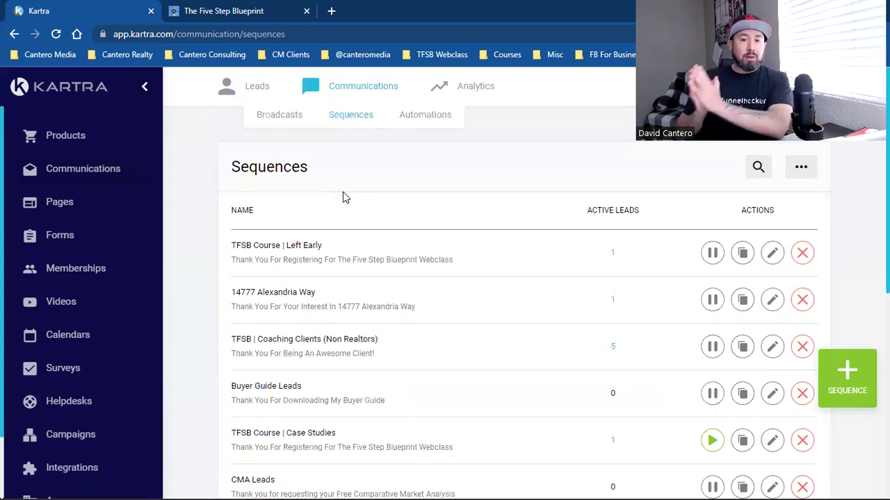
{"action": "double_click", "coordinate": [283, 170]}
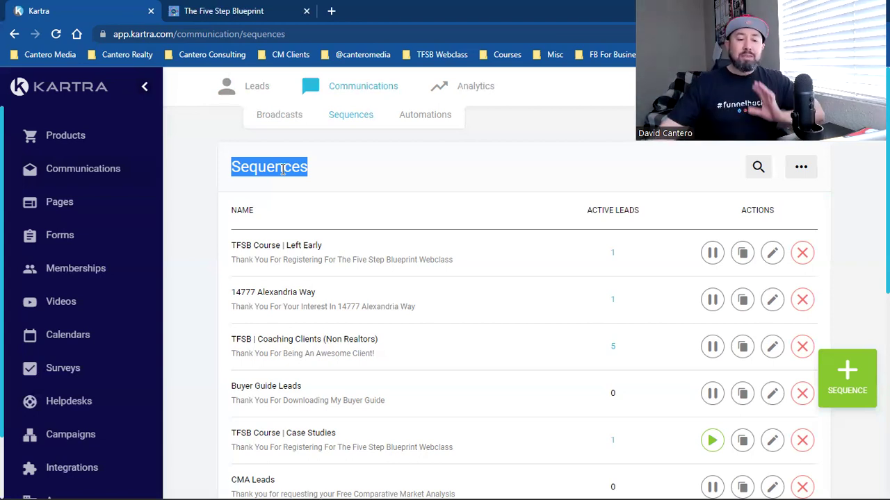
{"action": "left_click", "coordinate": [283, 170]}
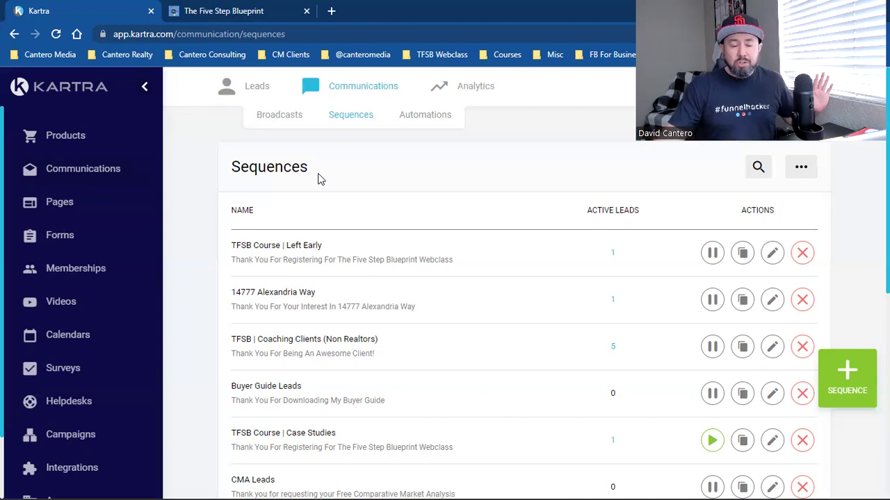
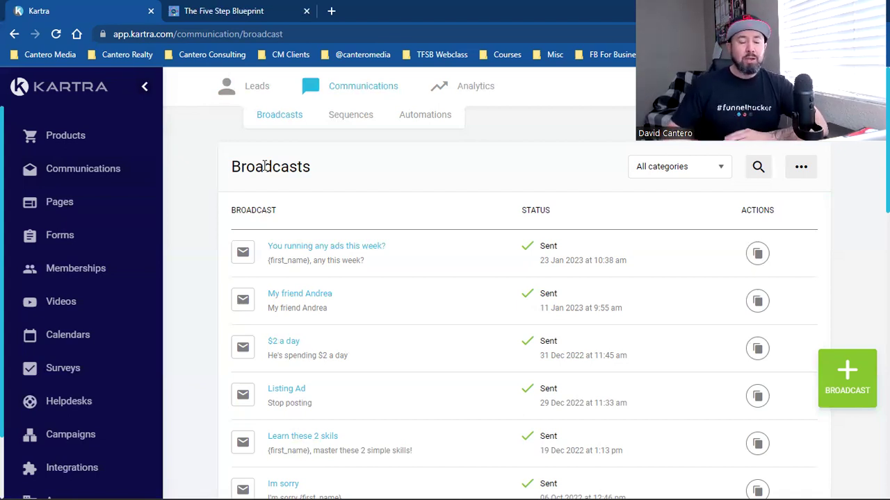
- Open the broadcasts overview in the communications area and look through the past broadcasts
{"action": "left_click", "coordinate": [73, 170]}
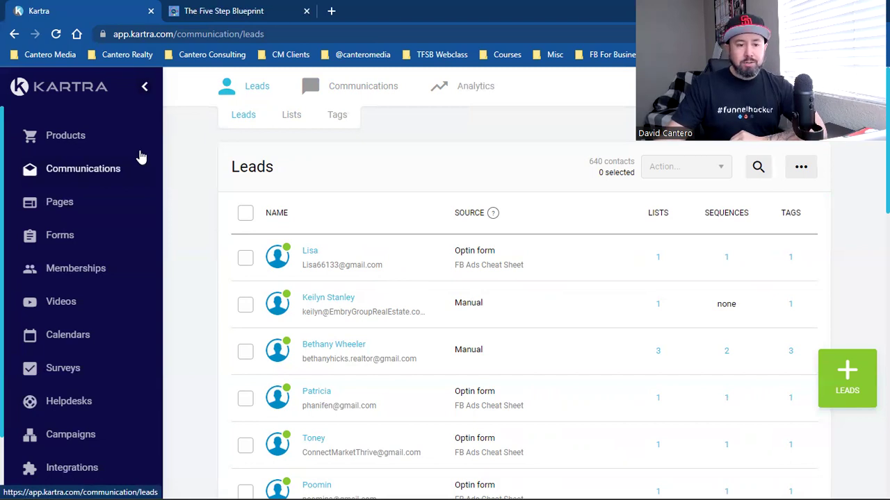
{"action": "mouse_move", "coordinate": [351, 90]}
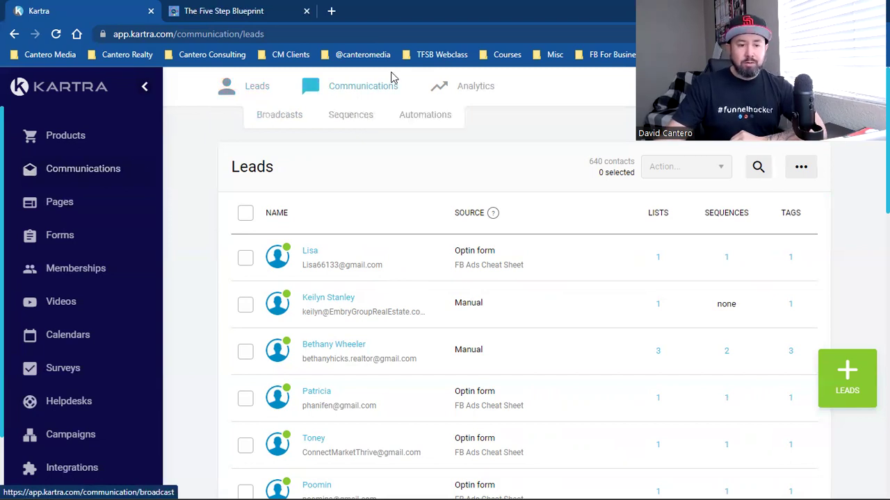
{"action": "left_click", "coordinate": [295, 119]}
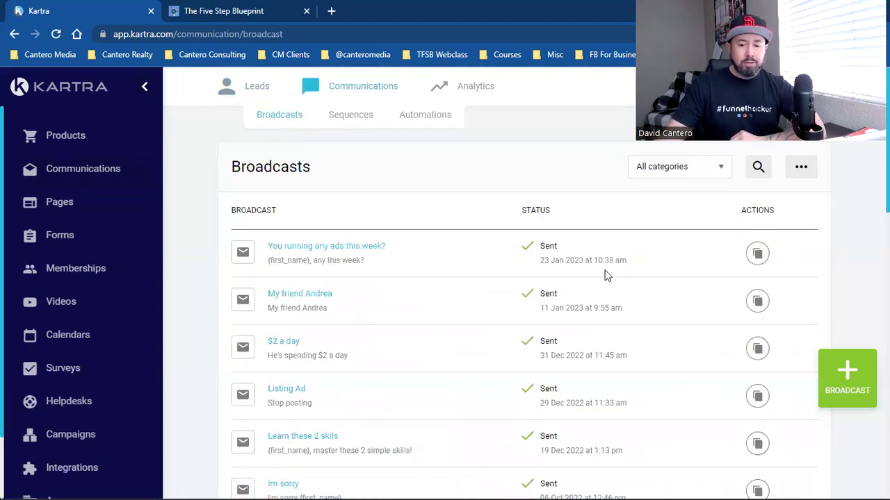
{"action": "scroll", "coordinate": [333, 238], "scroll_direction": "down", "scroll_amount": 5}
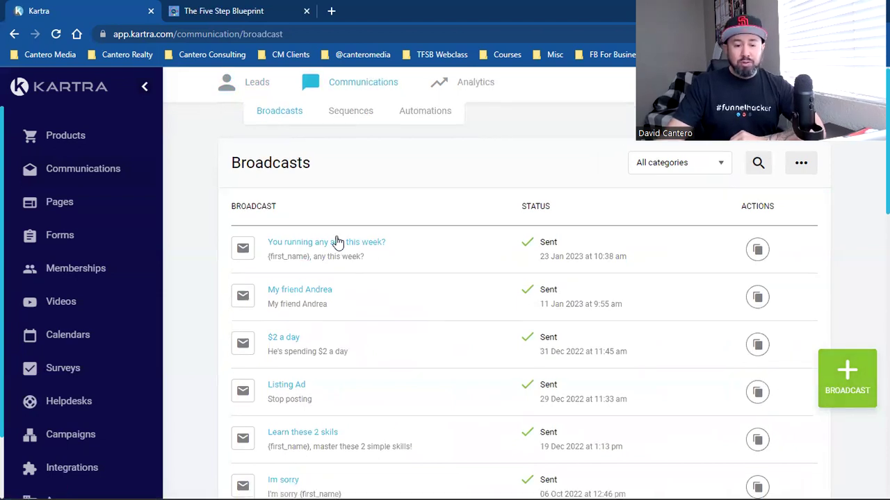
{"action": "scroll", "coordinate": [435, 375], "scroll_direction": "down", "scroll_amount": 2}
{"action": "scroll", "coordinate": [435, 375], "scroll_direction": "up", "scroll_amount": 6}
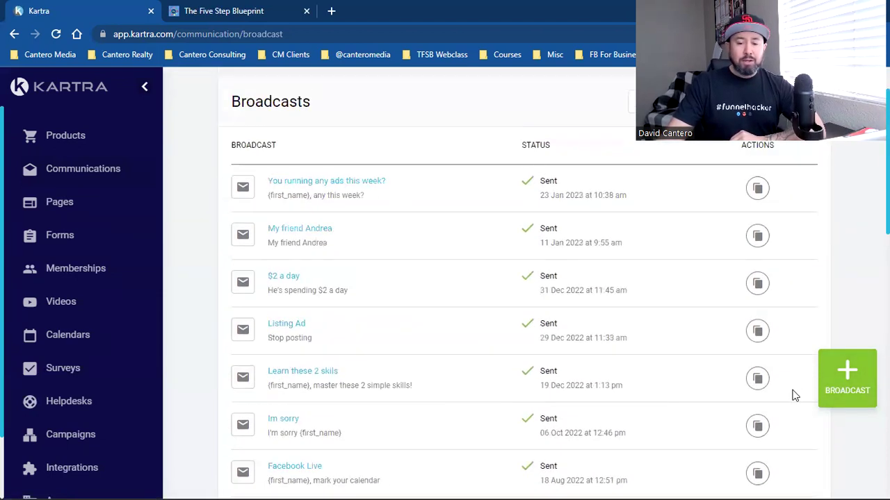
- Create a new broadcast named "Crush it with Facebook video ads" in the FB Ads Cheat Sheet category
{"action": "left_click", "coordinate": [845, 382]}
{"action": "left_click", "coordinate": [435, 183]}
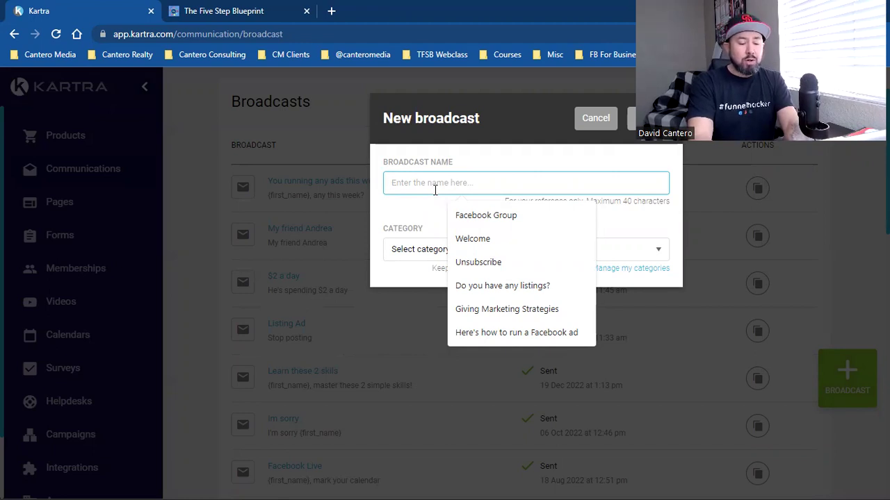
{"action": "type", "text": "Crush it wit"}
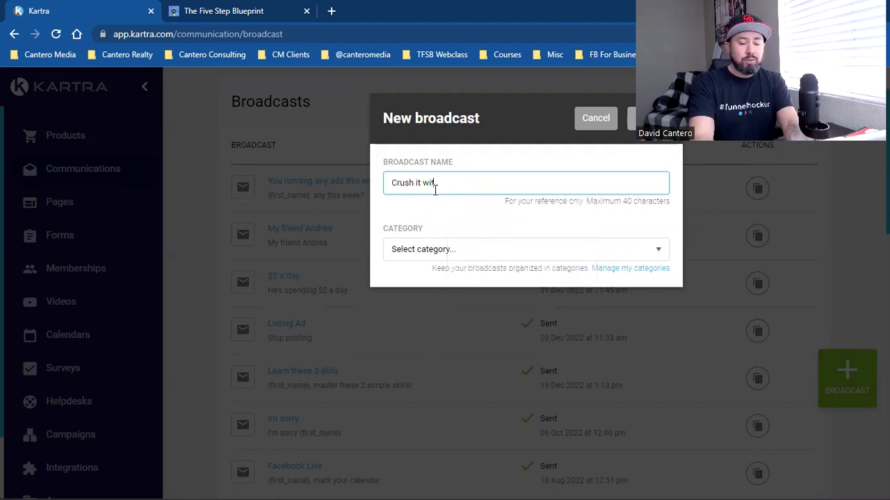
{"action": "type", "text": "h Facebook v"}
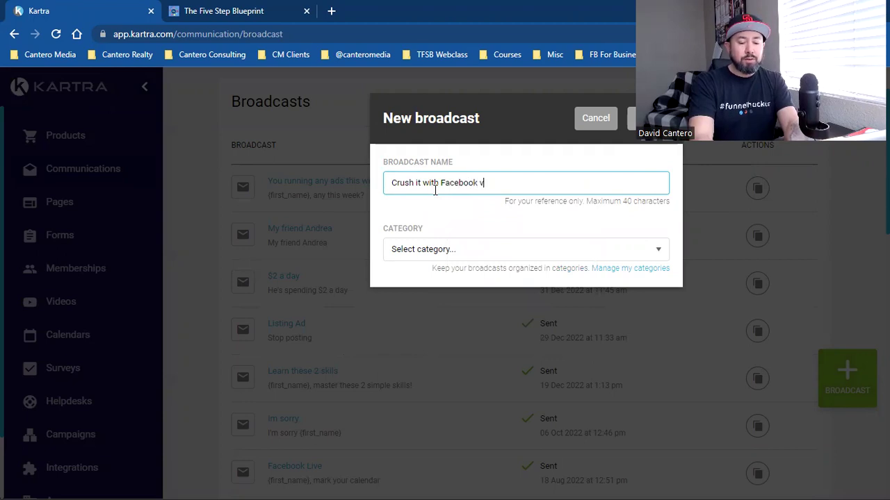
{"action": "type", "text": "ideo ads"}
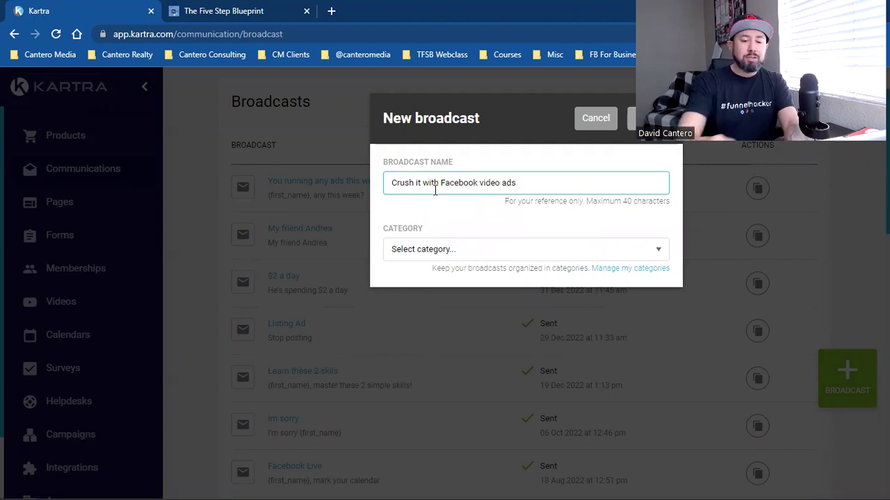
{"action": "left_click", "coordinate": [426, 253]}
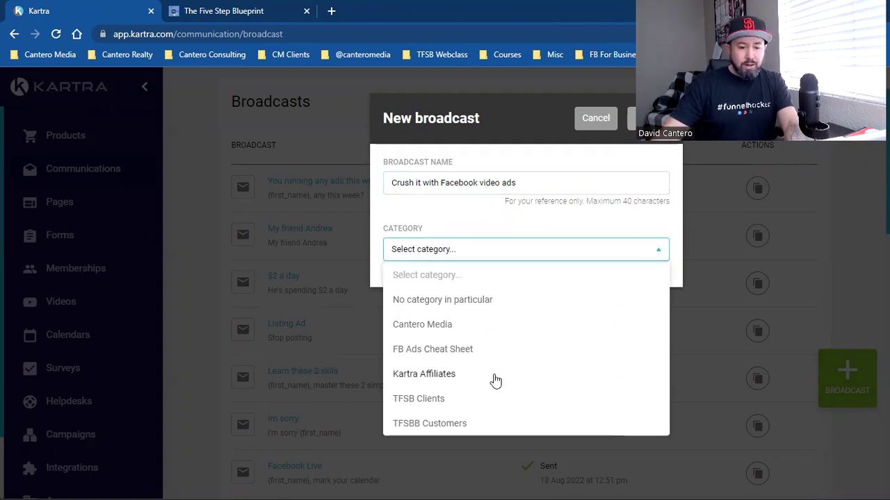
{"action": "left_click", "coordinate": [464, 356]}
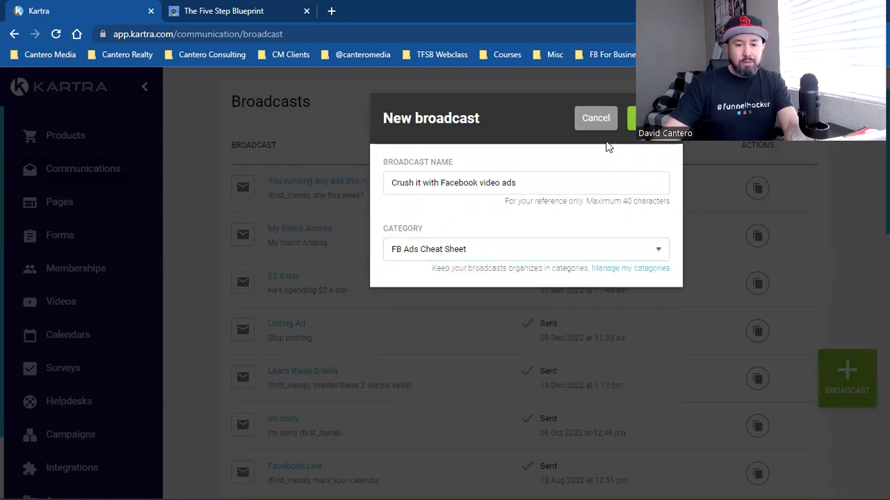
{"action": "left_click", "coordinate": [648, 118]}
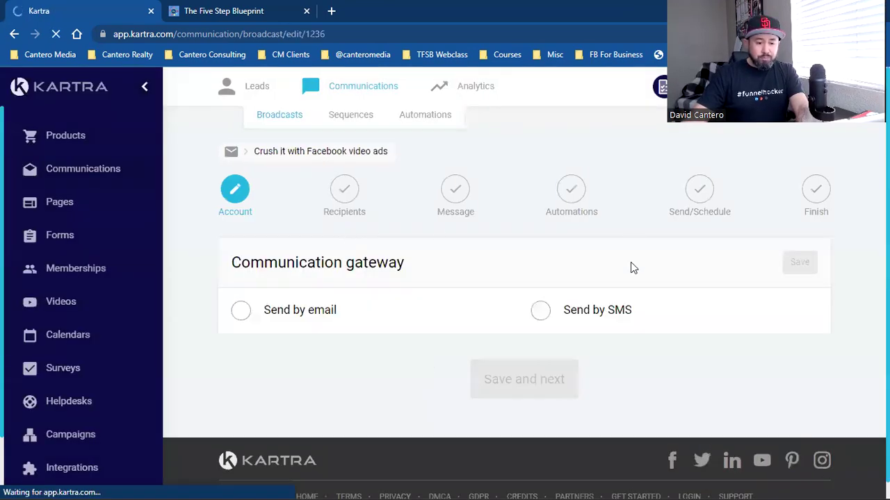
- Set the broadcast to send by email with the prefilled sender details, save the gateway and continue to the recipients stage
{"action": "left_click", "coordinate": [298, 319]}
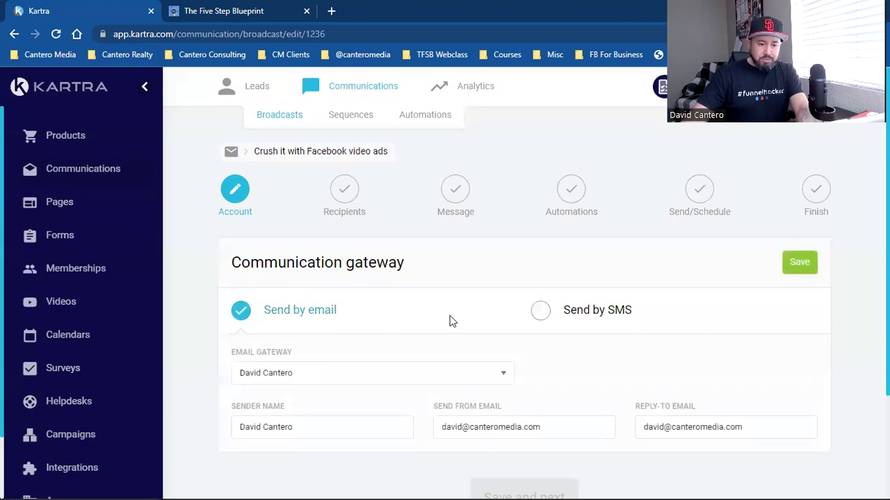
{"action": "scroll", "coordinate": [459, 320], "scroll_direction": "down", "scroll_amount": 1}
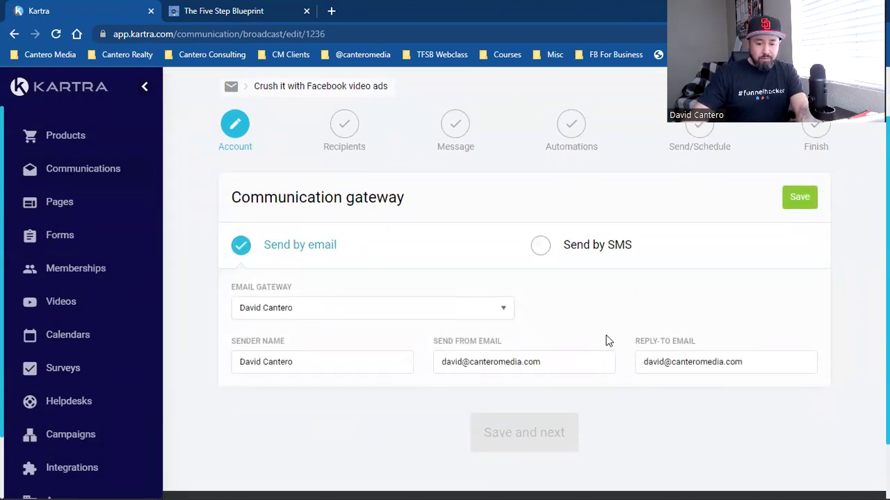
{"action": "double_click", "coordinate": [698, 362]}
{"action": "left_click", "coordinate": [698, 362]}
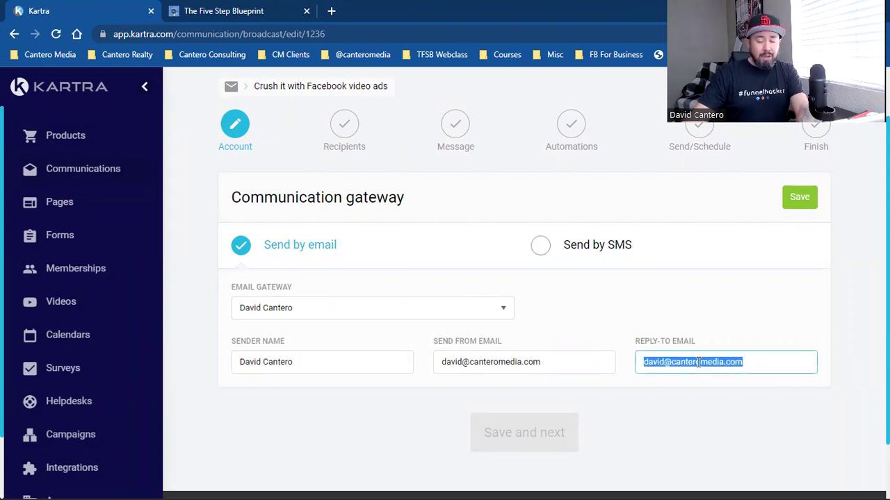
{"action": "triple_click", "coordinate": [488, 361]}
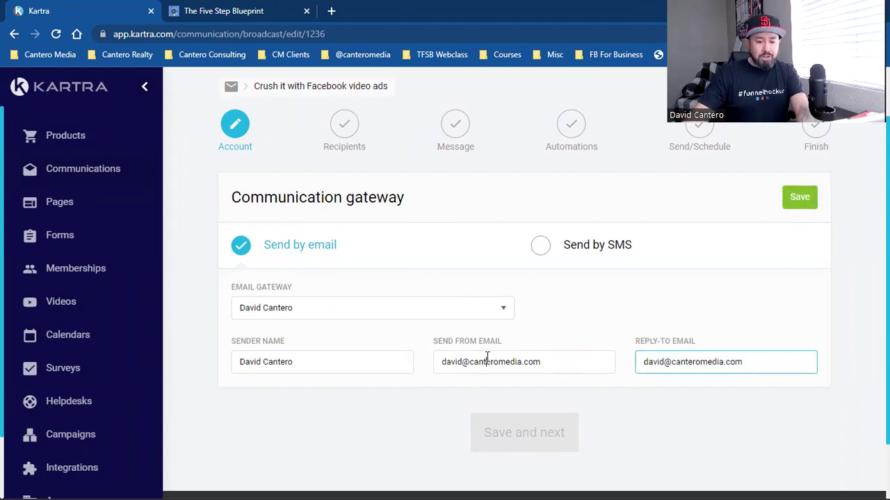
{"action": "triple_click", "coordinate": [675, 362]}
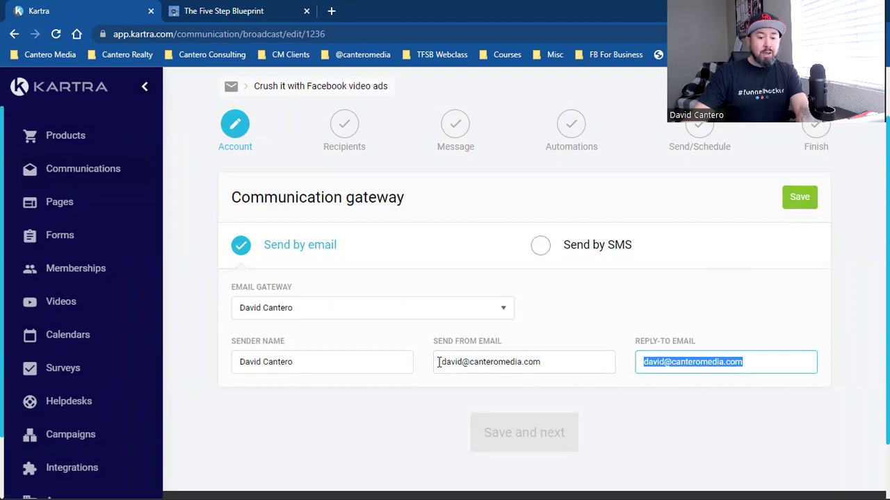
{"action": "double_click", "coordinate": [502, 361]}
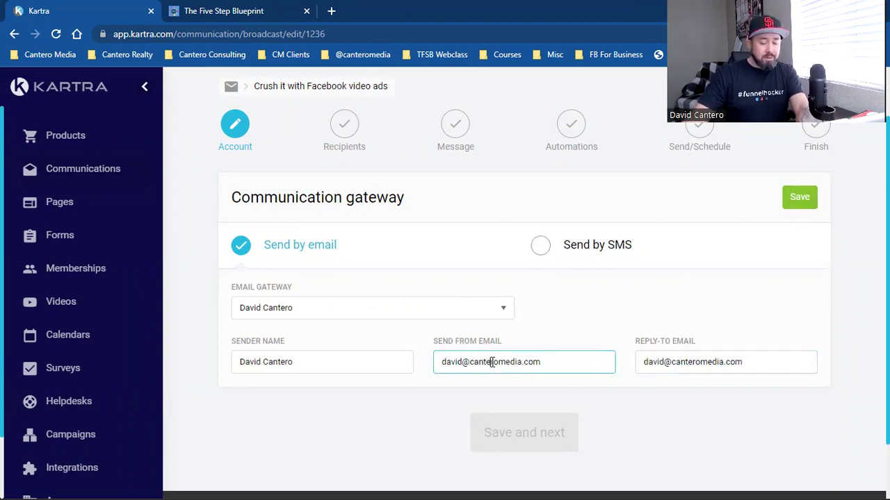
{"action": "double_click", "coordinate": [492, 361]}
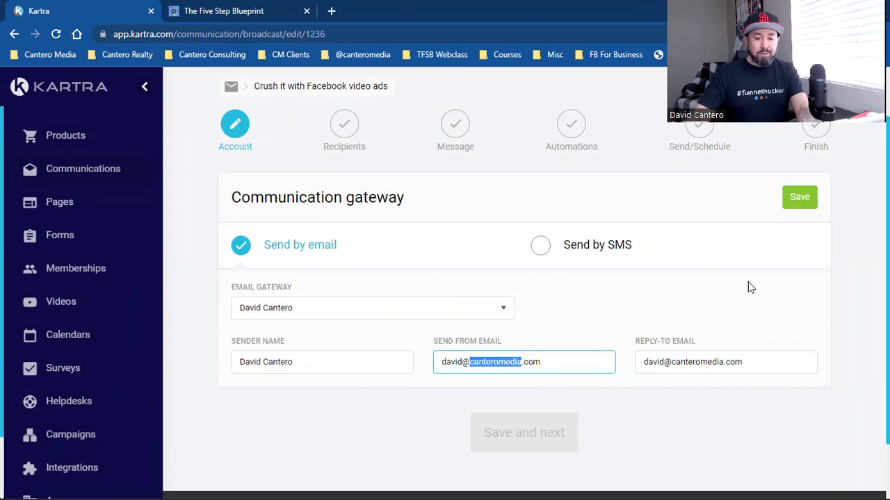
{"action": "left_click", "coordinate": [806, 200]}
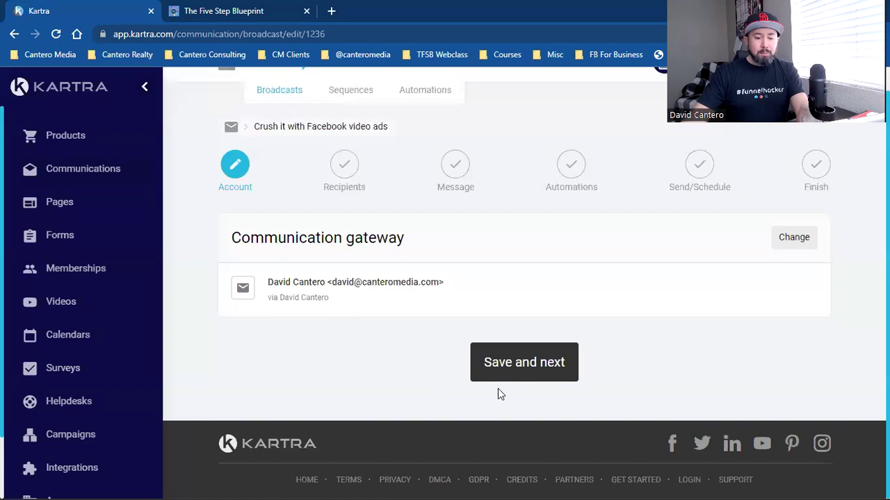
{"action": "left_click", "coordinate": [525, 364]}
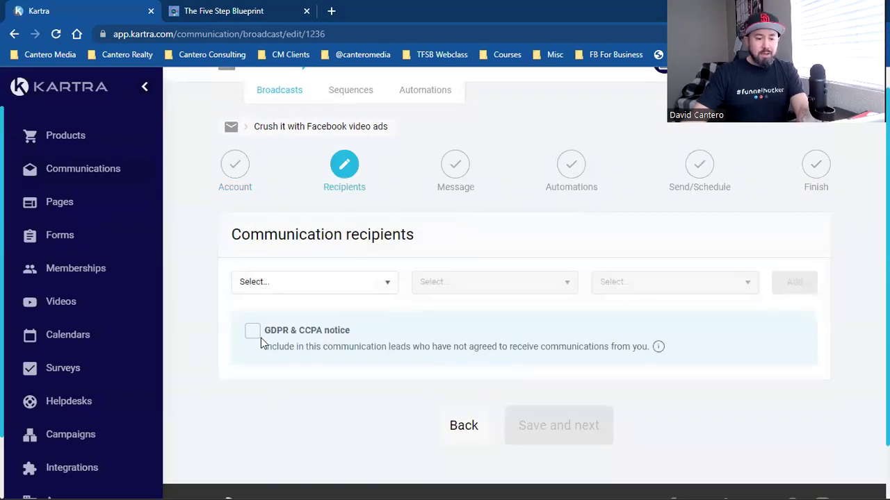
- Review the available recipient criteria and choose "Has tag..." as the broadcast's recipient filter
{"action": "left_click", "coordinate": [285, 288]}
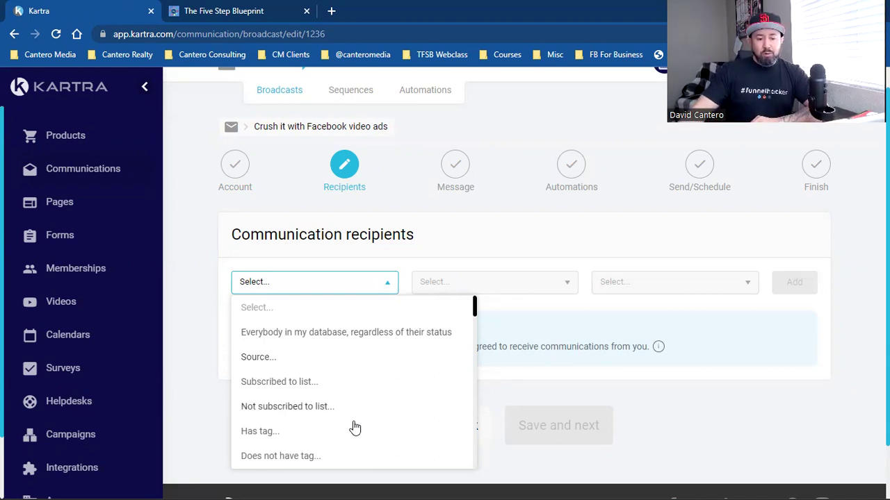
{"action": "scroll", "coordinate": [353, 431], "scroll_direction": "down", "scroll_amount": 5}
{"action": "scroll", "coordinate": [353, 437], "scroll_direction": "up", "scroll_amount": 5}
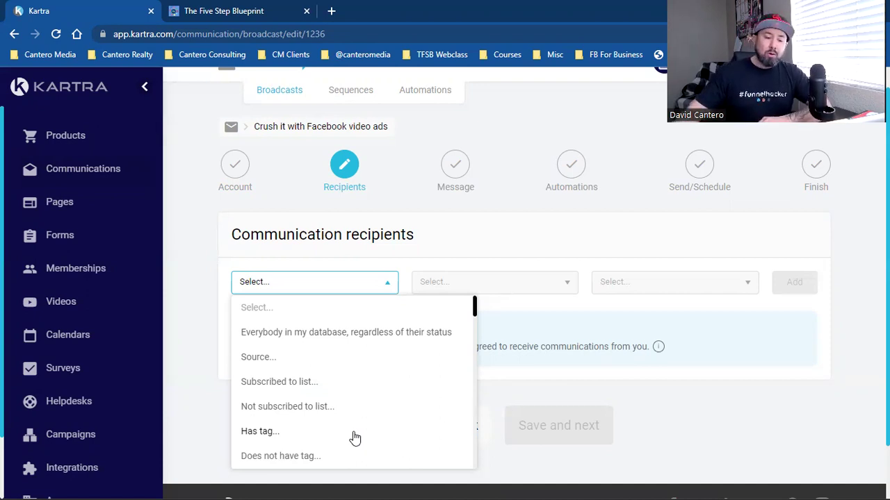
{"action": "scroll", "coordinate": [315, 404], "scroll_direction": "down", "scroll_amount": 1}
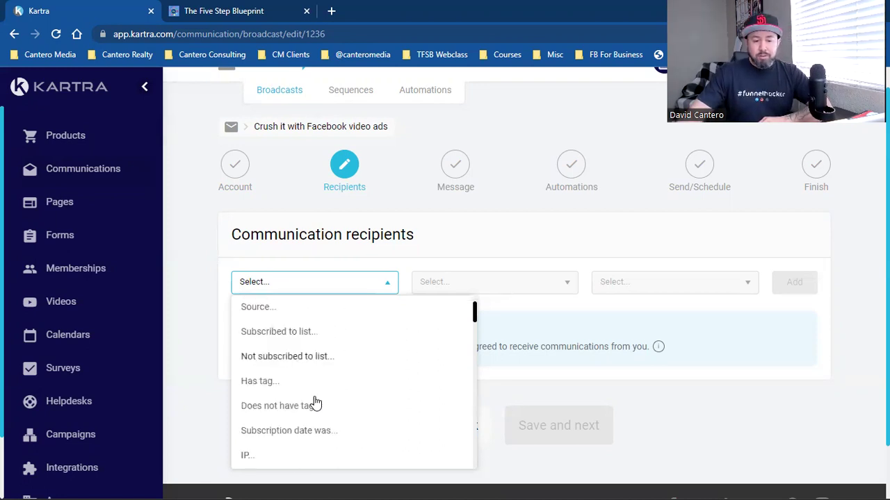
{"action": "scroll", "coordinate": [334, 403], "scroll_direction": "down", "scroll_amount": 1}
{"action": "scroll", "coordinate": [348, 409], "scroll_direction": "down", "scroll_amount": 2}
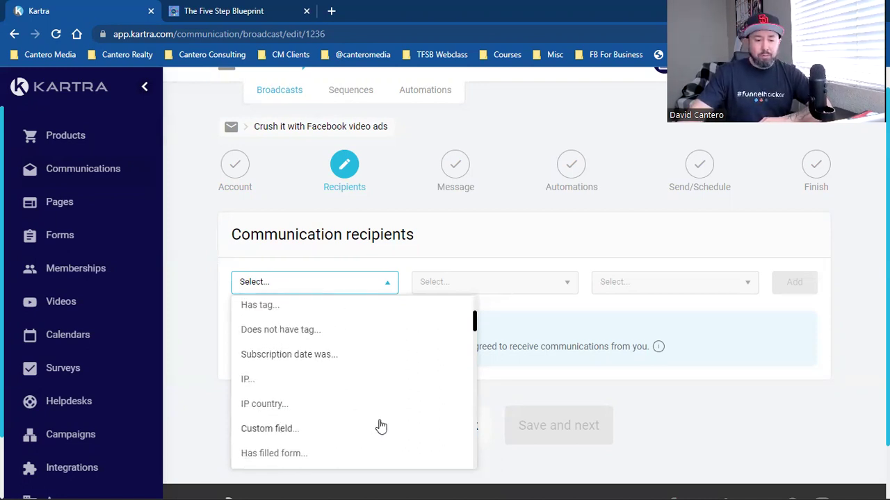
{"action": "scroll", "coordinate": [381, 426], "scroll_direction": "up", "scroll_amount": 3}
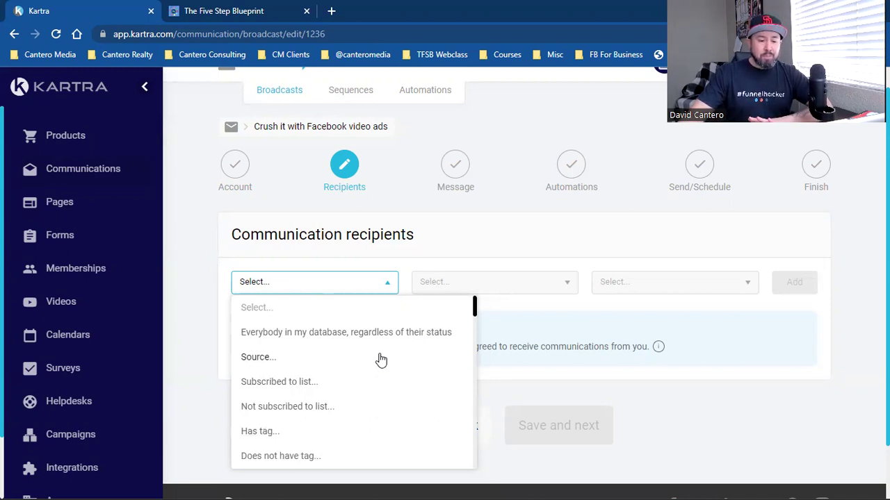
{"action": "left_click", "coordinate": [291, 433]}
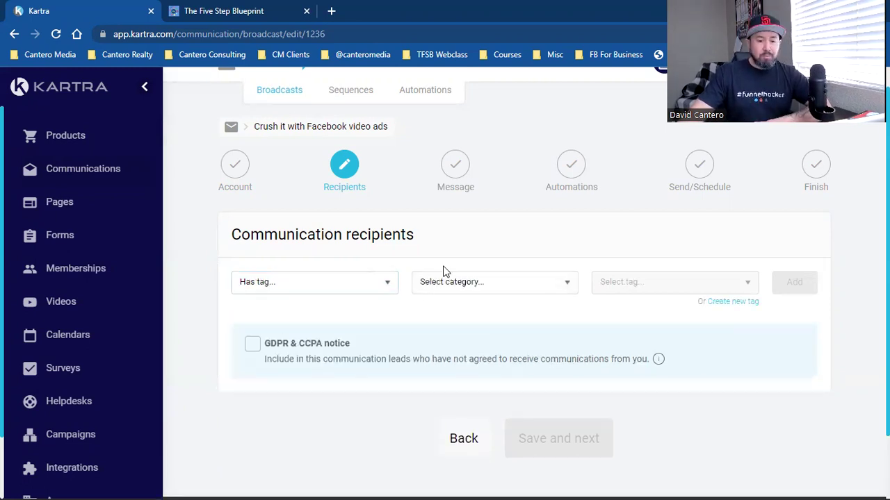
- Add a recipient condition for leads with the "FB Ads Cheat Sheet" tag from the FB Ads Cheat Sheet category
{"action": "left_click", "coordinate": [474, 287]}
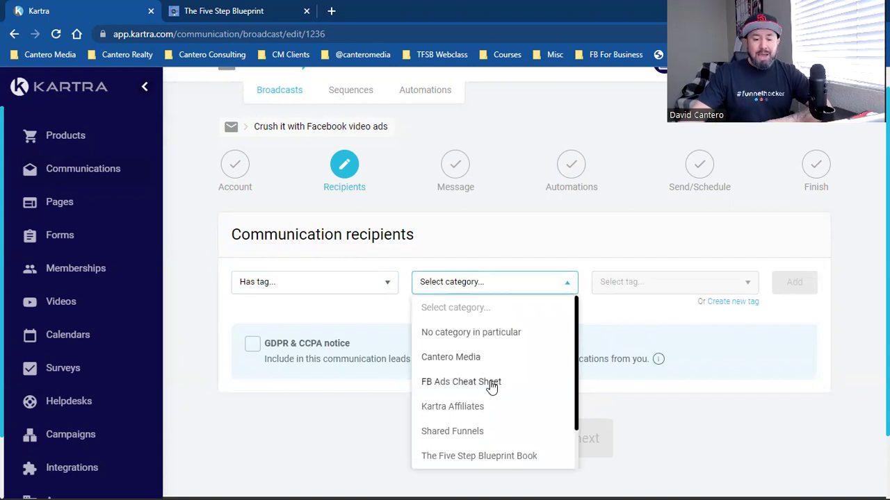
{"action": "left_click", "coordinate": [492, 387]}
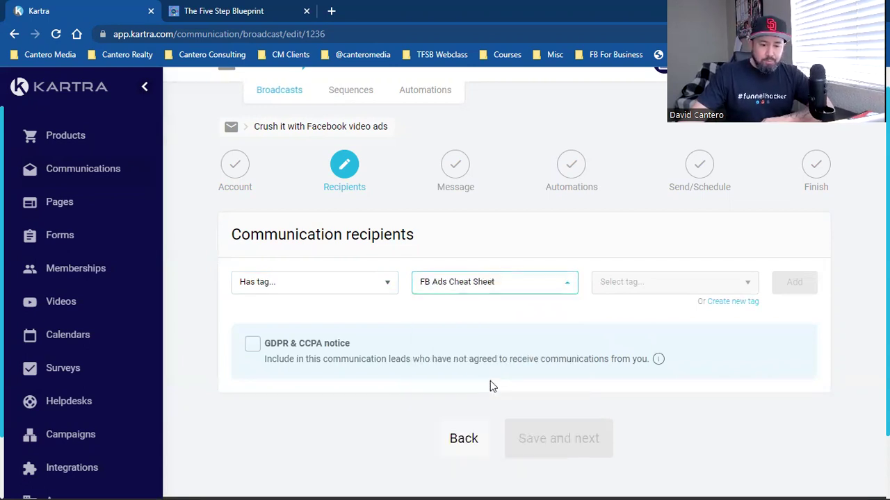
{"action": "left_click", "coordinate": [640, 291]}
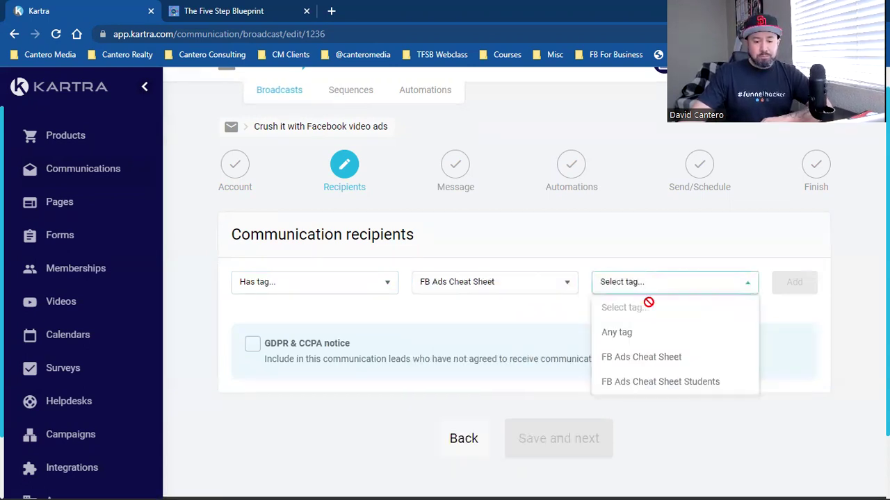
{"action": "left_click", "coordinate": [670, 362]}
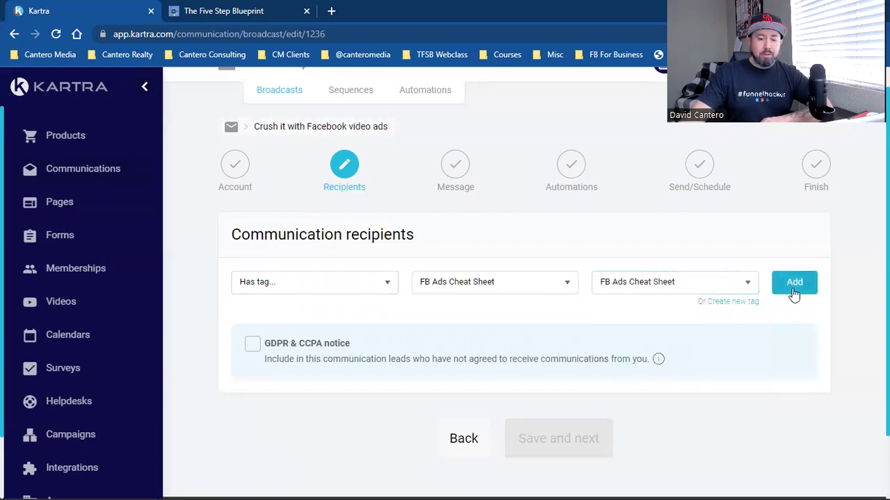
{"action": "left_click", "coordinate": [794, 282]}
- Add a second recipient condition joined with OR for leads that have the "TFSB Clients" tag
{"action": "scroll", "coordinate": [616, 343], "scroll_direction": "down", "scroll_amount": 1}
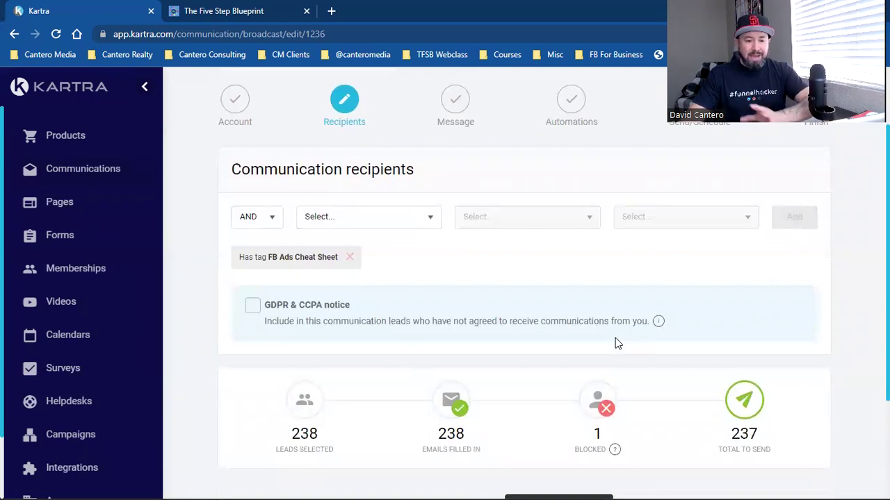
{"action": "left_click", "coordinate": [251, 223]}
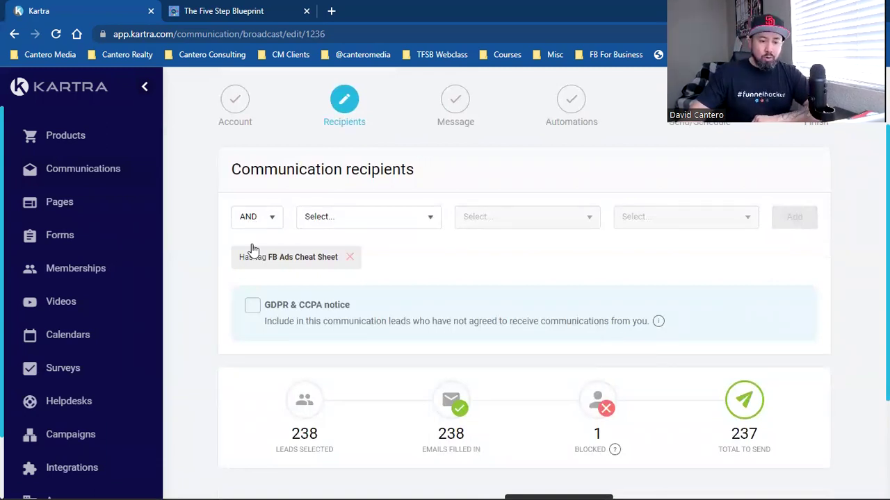
{"action": "left_click", "coordinate": [250, 252]}
{"action": "left_click", "coordinate": [383, 224]}
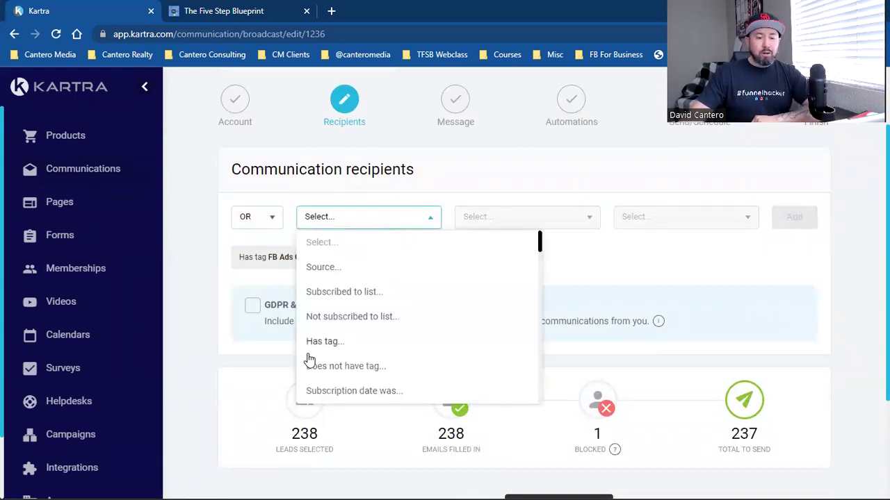
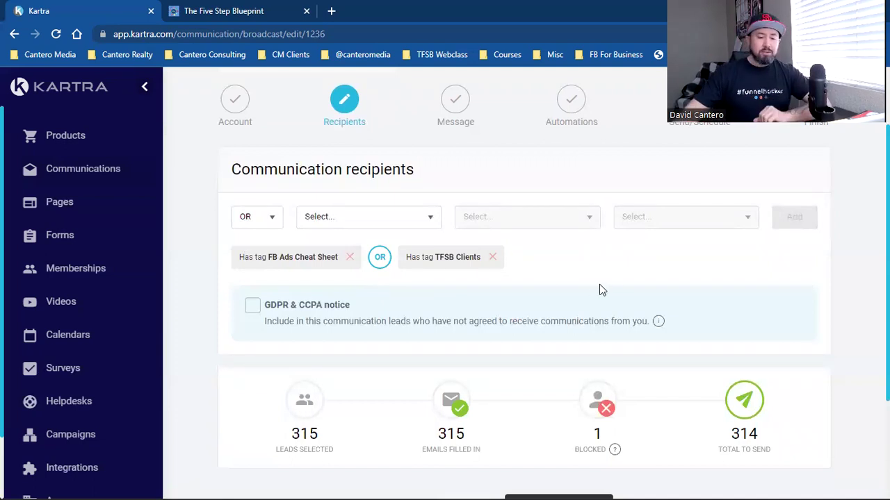
- Review the number of emails filled in and the two tag conditions selected for the broadcast's recipients
{"action": "double_click", "coordinate": [453, 434]}
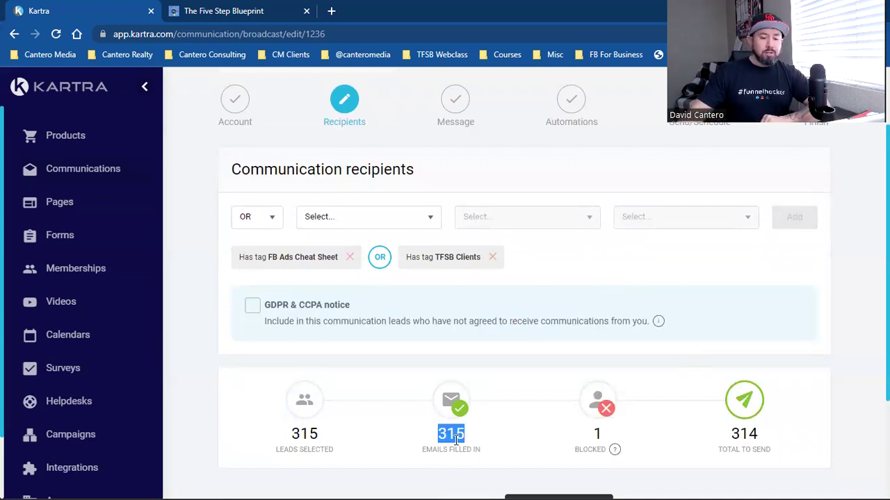
{"action": "left_click", "coordinate": [511, 431]}
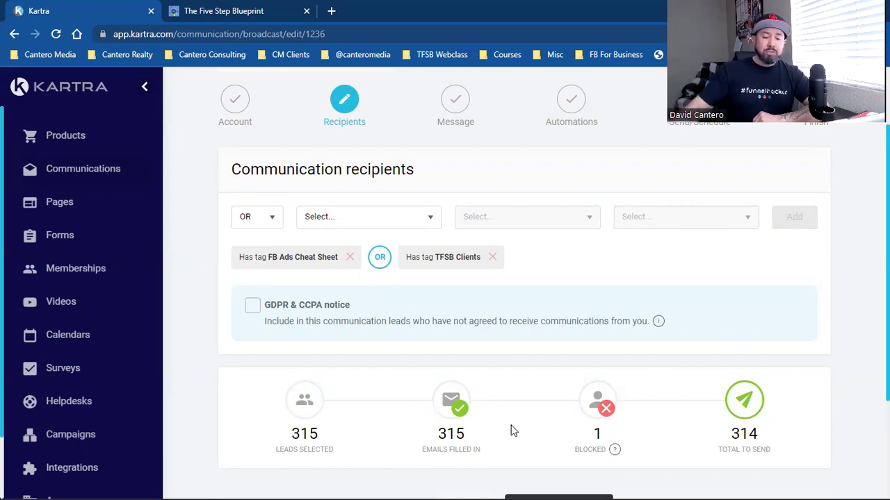
{"action": "double_click", "coordinate": [451, 435]}
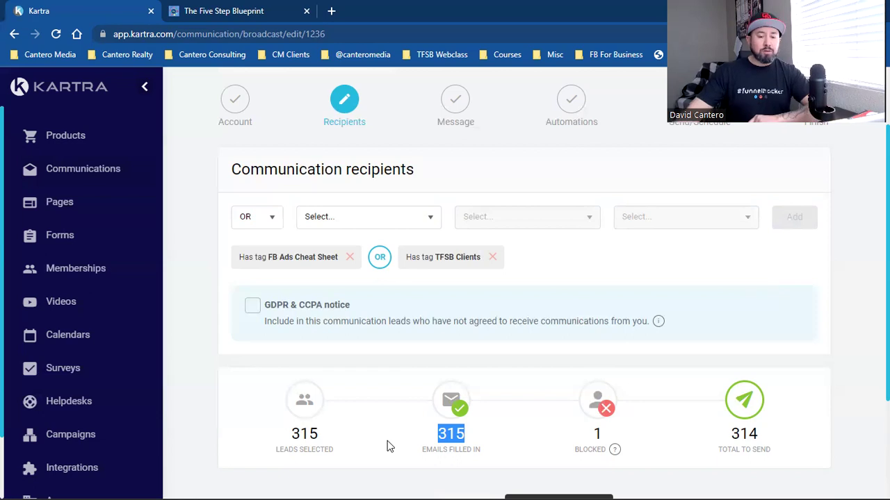
{"action": "left_click", "coordinate": [477, 358]}
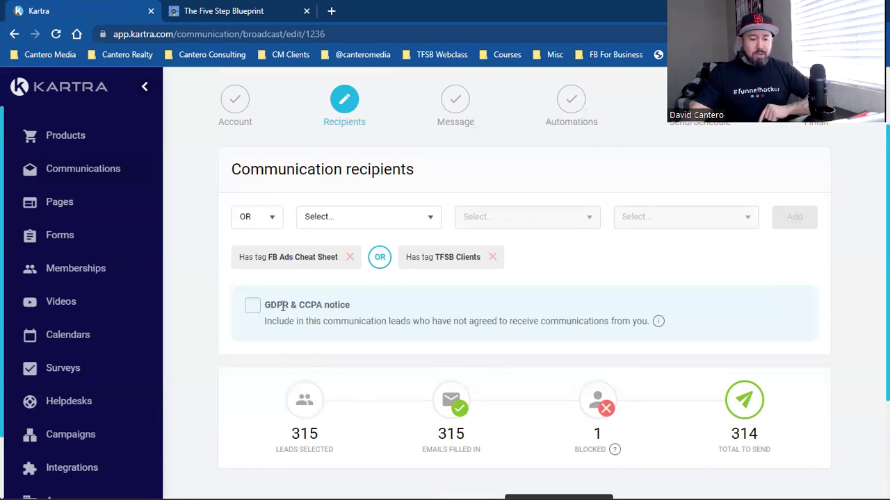
{"action": "triple_click", "coordinate": [300, 257]}
{"action": "left_click", "coordinate": [300, 259]}
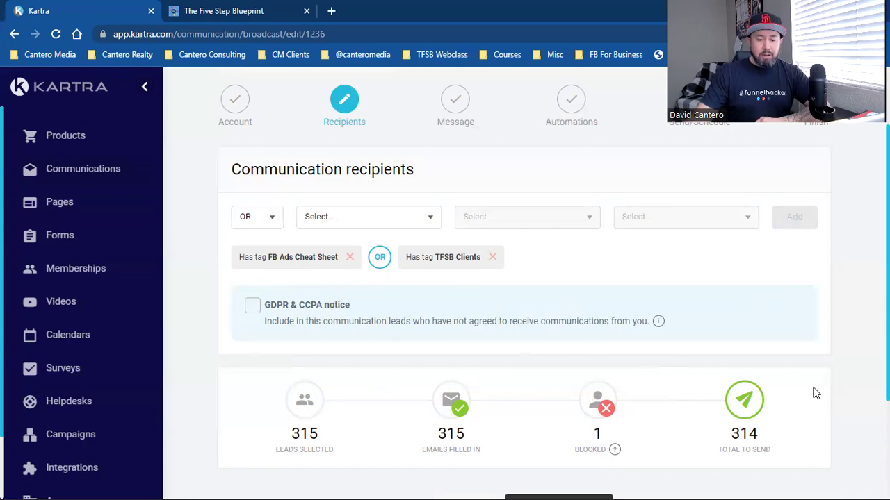
{"action": "double_click", "coordinate": [464, 258]}
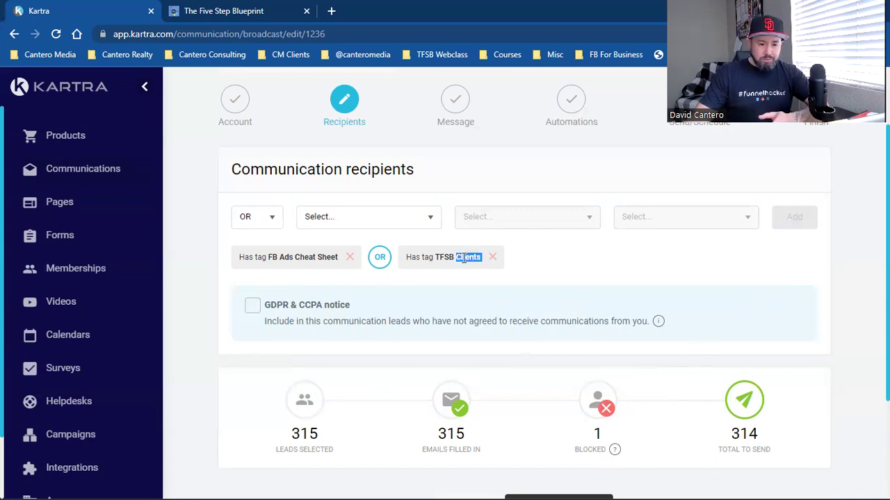
{"action": "left_click", "coordinate": [754, 334]}
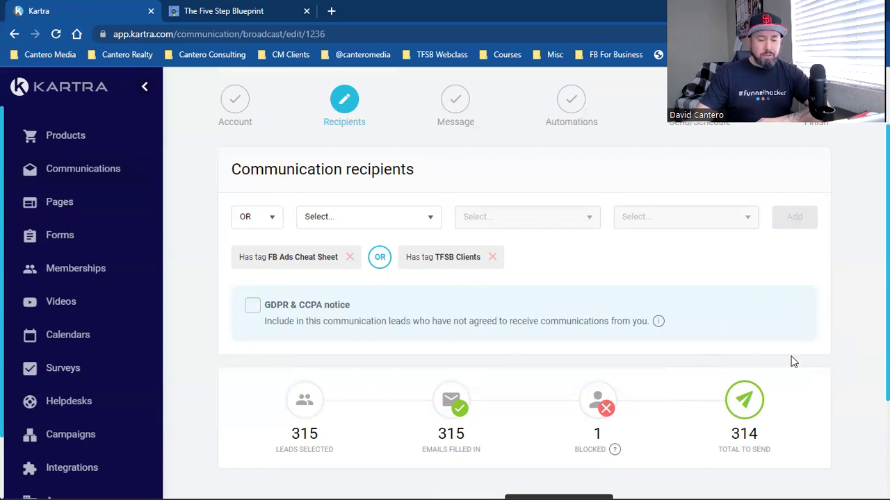
- Save the recipients and continue to the broadcast's message stage
{"action": "scroll", "coordinate": [717, 348], "scroll_direction": "down", "scroll_amount": 1}
{"action": "scroll", "coordinate": [714, 342], "scroll_direction": "down", "scroll_amount": 3}
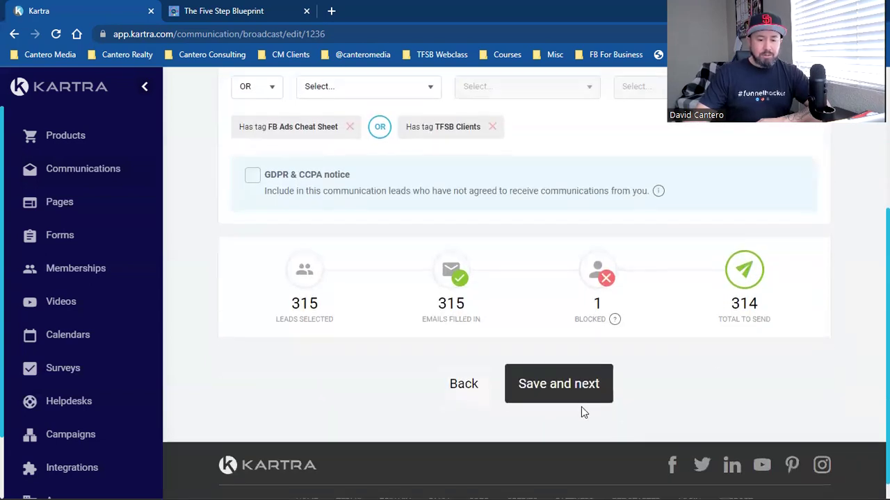
{"action": "left_click", "coordinate": [584, 402]}
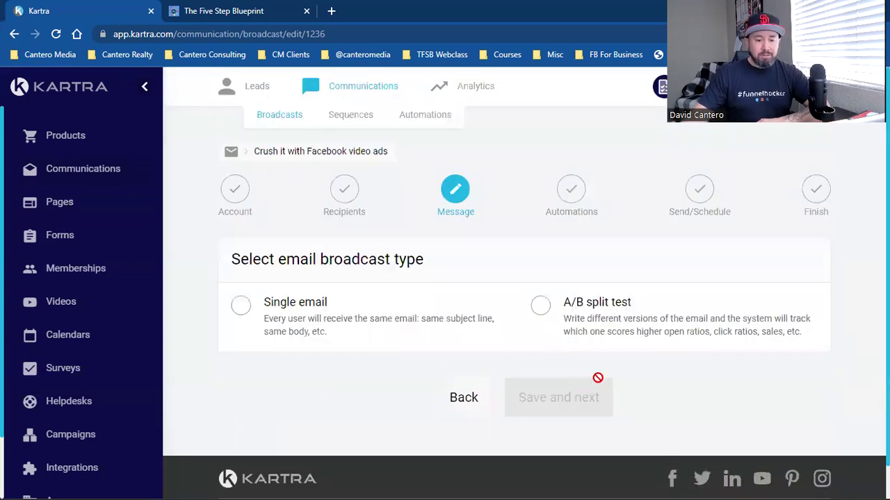
- Set the broadcast type to Single email and switch the message editor from text to Rich HTML
{"action": "left_click", "coordinate": [291, 318]}
{"action": "scroll", "coordinate": [431, 317], "scroll_direction": "down", "scroll_amount": 1}
{"action": "scroll", "coordinate": [431, 317], "scroll_direction": "down", "scroll_amount": 1}
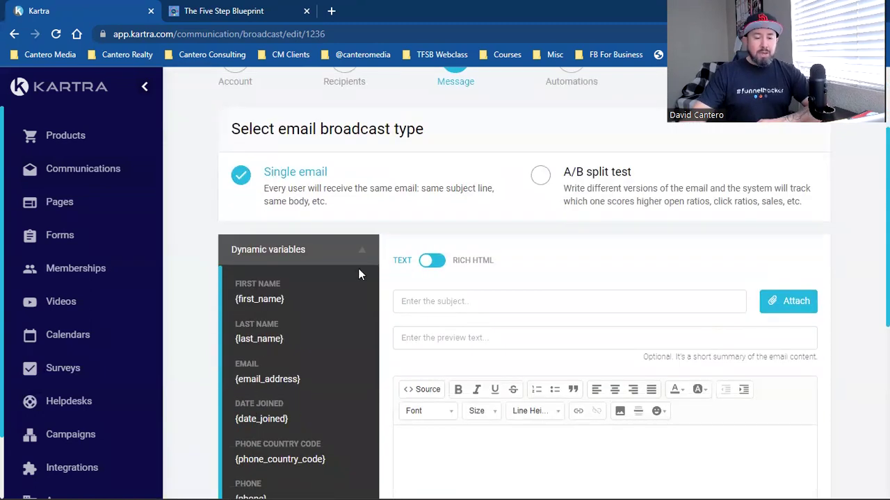
{"action": "left_click", "coordinate": [432, 269]}
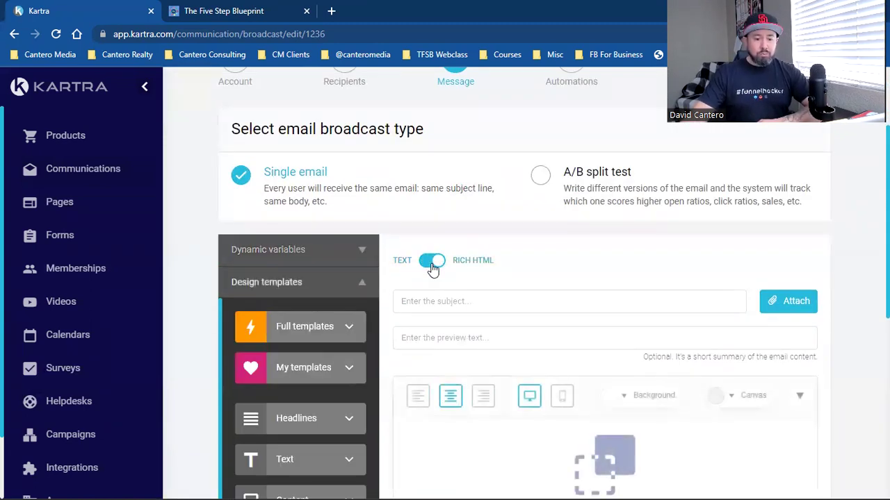
- Browse the full email templates and place the blue "Consectetur Adipiscing" template with the laptop photo on the canvas
{"action": "scroll", "coordinate": [440, 265], "scroll_direction": "down", "scroll_amount": 2}
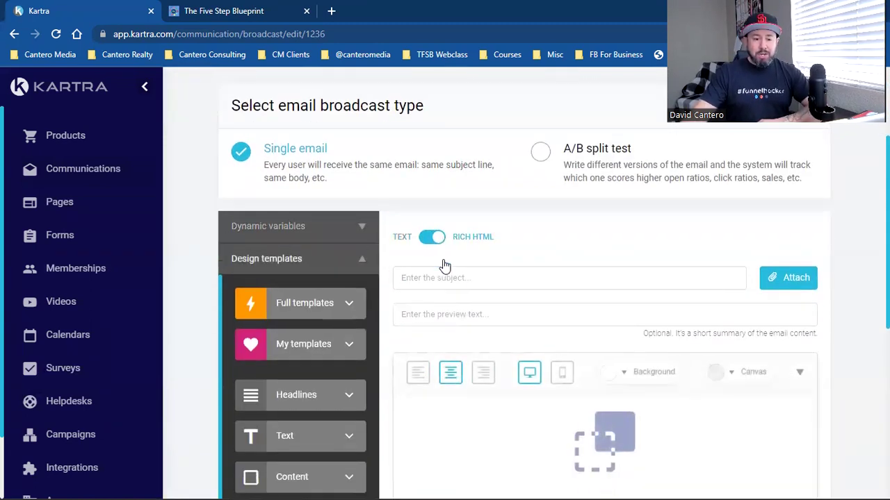
{"action": "left_click", "coordinate": [289, 273]}
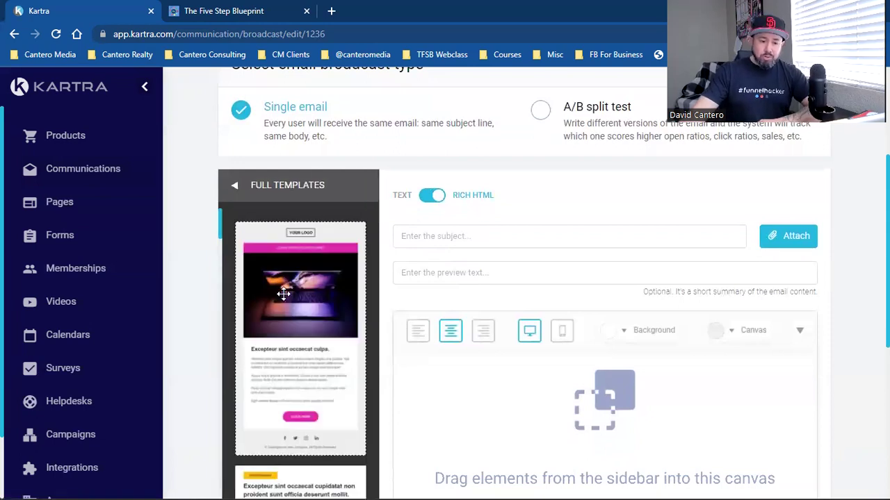
{"action": "scroll", "coordinate": [281, 308], "scroll_direction": "down", "scroll_amount": 1}
{"action": "scroll", "coordinate": [282, 309], "scroll_direction": "down", "scroll_amount": 5}
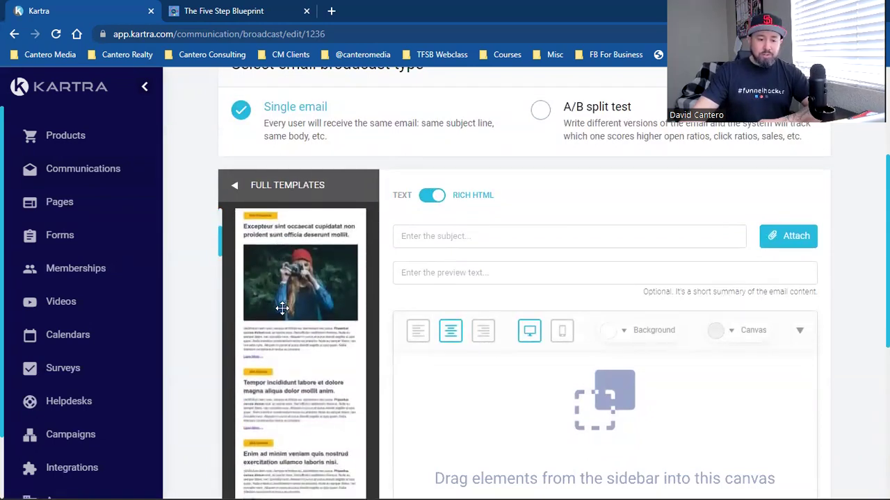
{"action": "scroll", "coordinate": [281, 309], "scroll_direction": "down", "scroll_amount": 6}
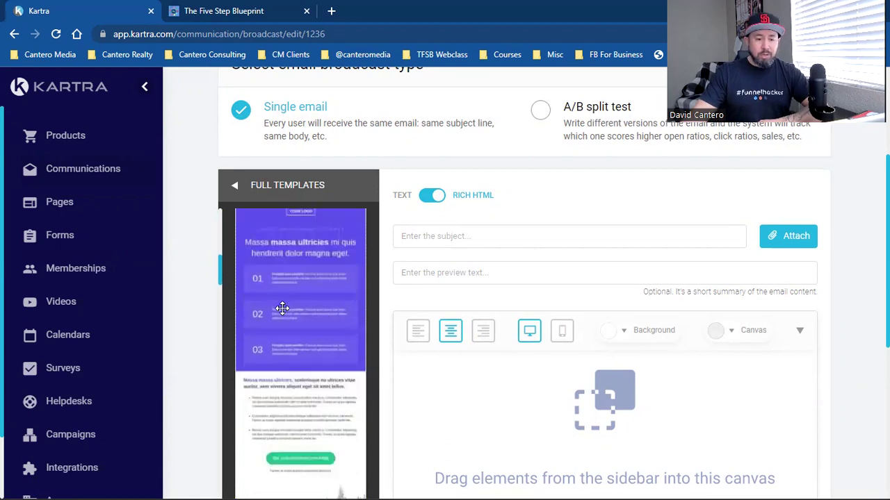
{"action": "scroll", "coordinate": [281, 309], "scroll_direction": "down", "scroll_amount": 6}
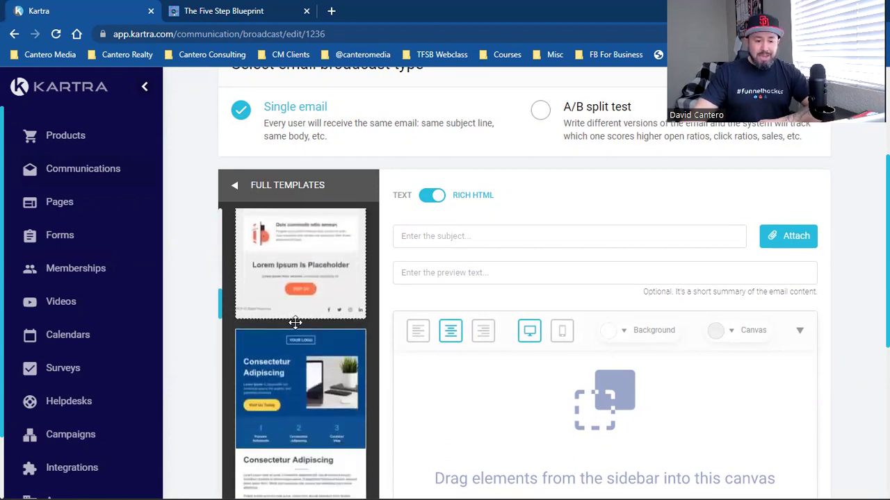
{"action": "left_click_drag", "start_coordinate": [308, 322], "coordinate": [613, 360]}
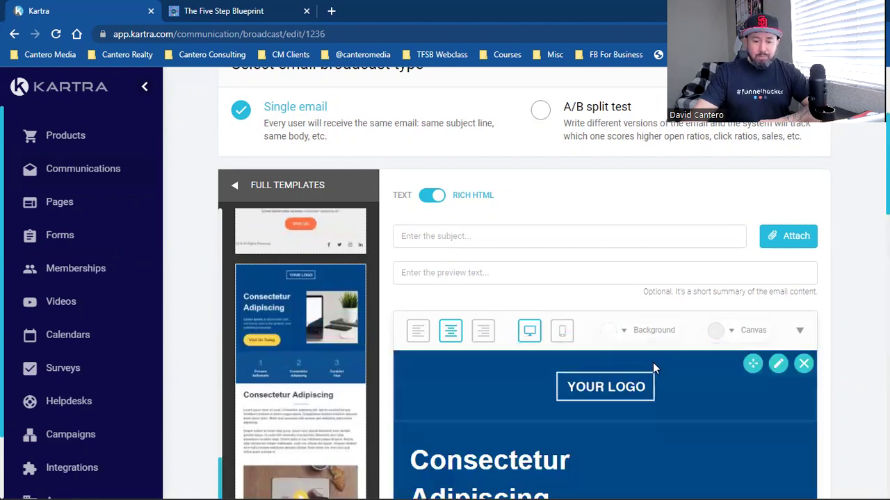
- Look over the placed template and change the "Visit Us Today" button's background to pink, rgb(255, 79, 219)
{"action": "scroll", "coordinate": [734, 377], "scroll_direction": "down", "scroll_amount": 3}
{"action": "scroll", "coordinate": [734, 377], "scroll_direction": "down", "scroll_amount": 2}
{"action": "scroll", "coordinate": [546, 299], "scroll_direction": "down", "scroll_amount": 1}
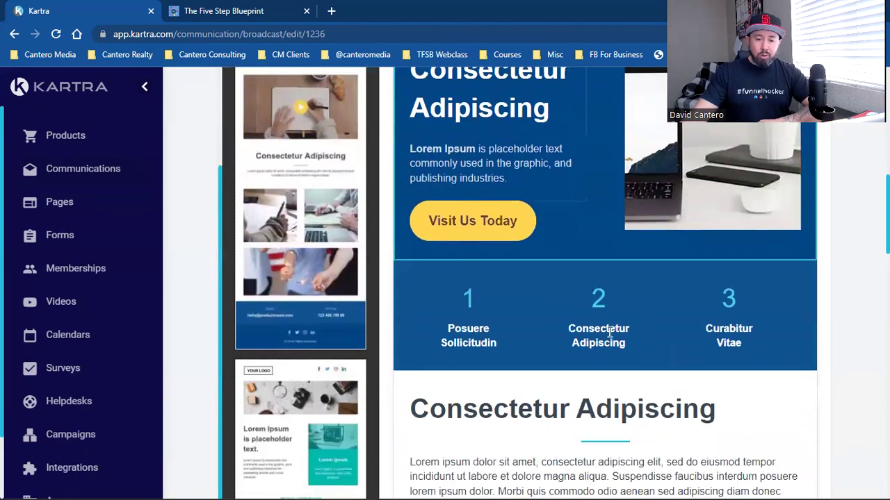
{"action": "scroll", "coordinate": [600, 310], "scroll_direction": "up", "scroll_amount": 3}
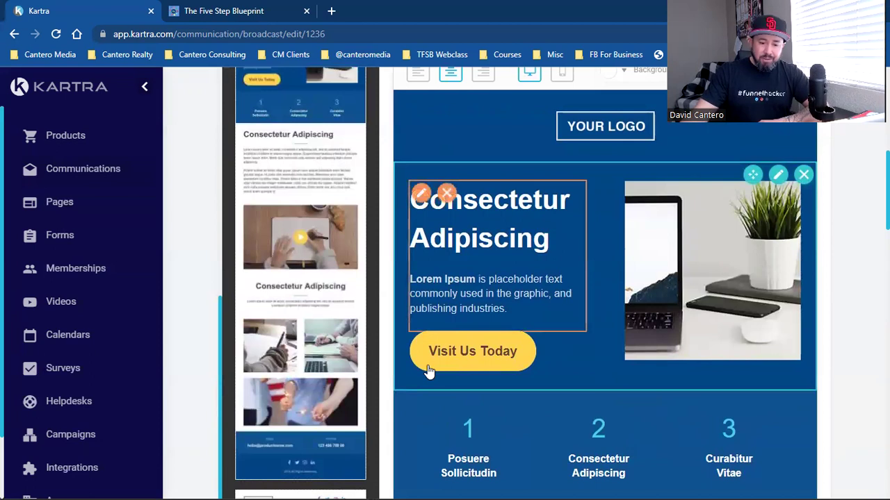
{"action": "left_click", "coordinate": [421, 377]}
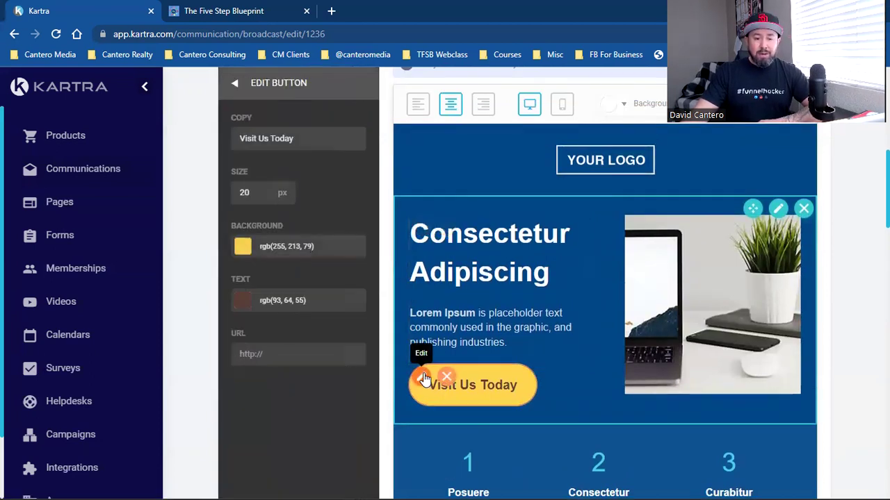
{"action": "left_click", "coordinate": [248, 255]}
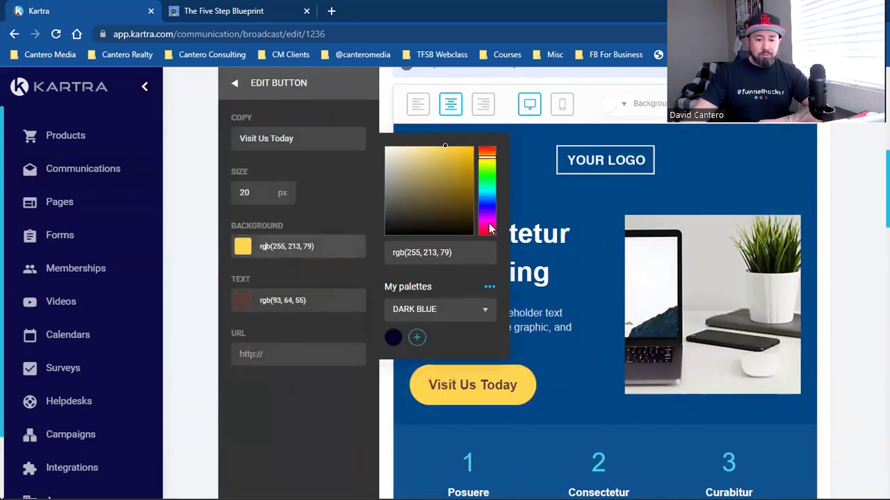
{"action": "left_click", "coordinate": [486, 224]}
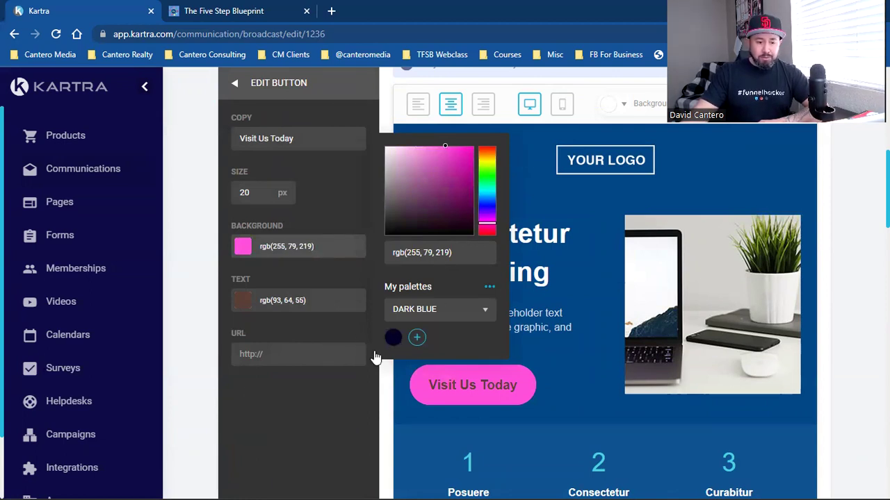
{"action": "left_click", "coordinate": [257, 354]}
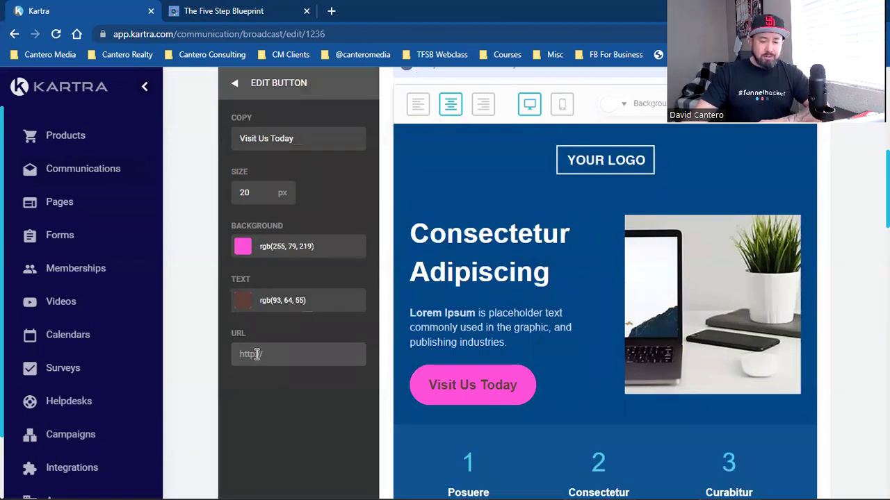
- Delete the "Visit Us Today" button from the template's top section
{"action": "left_click", "coordinate": [447, 377]}
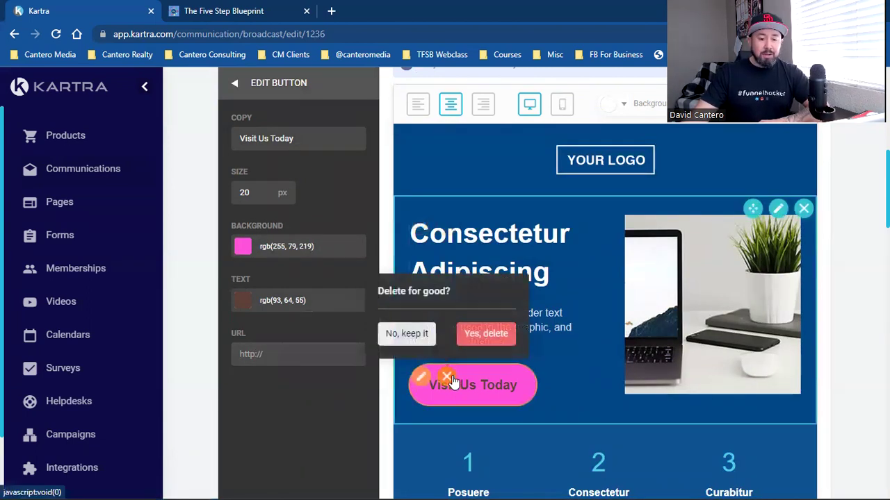
{"action": "left_click", "coordinate": [486, 333]}
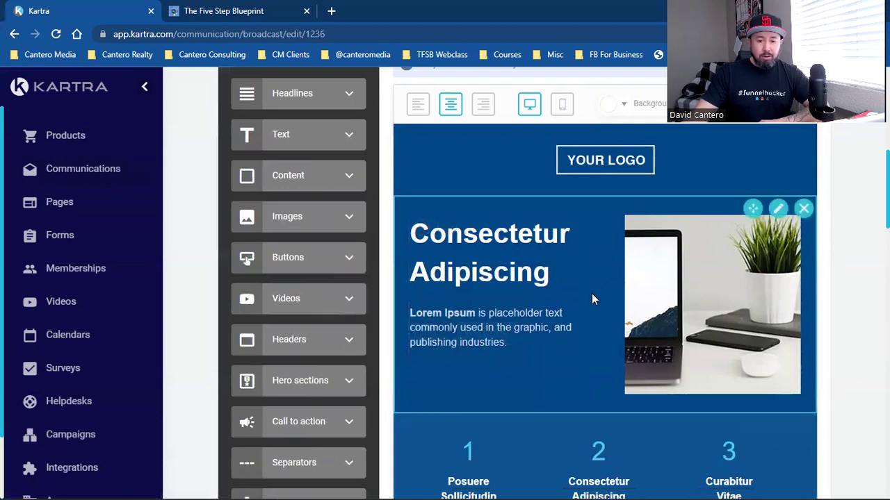
- Open the editing options of the laptop image beside the main headline and view the sections below it
{"action": "left_click", "coordinate": [634, 229]}
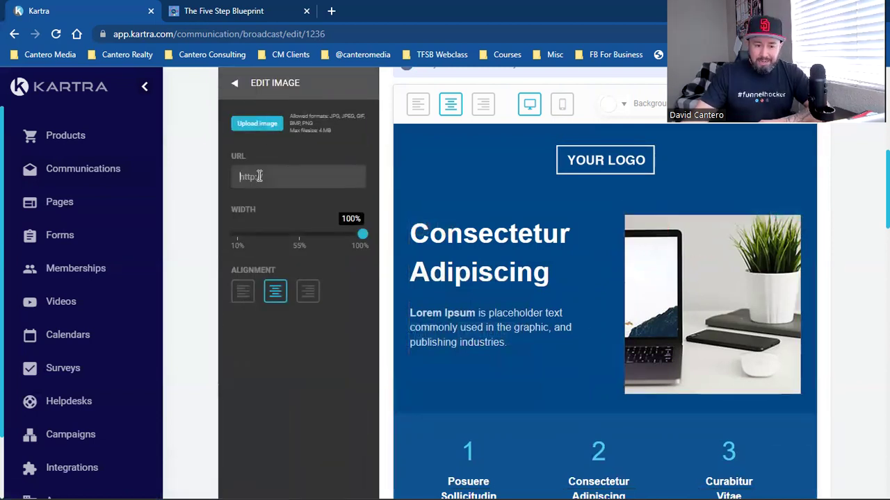
{"action": "scroll", "coordinate": [540, 295], "scroll_direction": "down", "scroll_amount": 2}
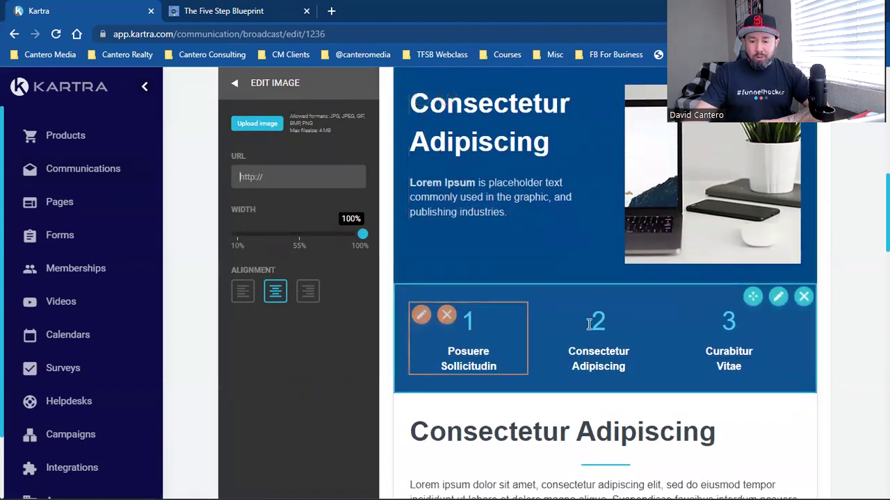
- Delete the numbered 1-2-3 section under the main headline and the centered "Consectetur Adipiscing" heading section below the video image
{"action": "left_click", "coordinate": [803, 297]}
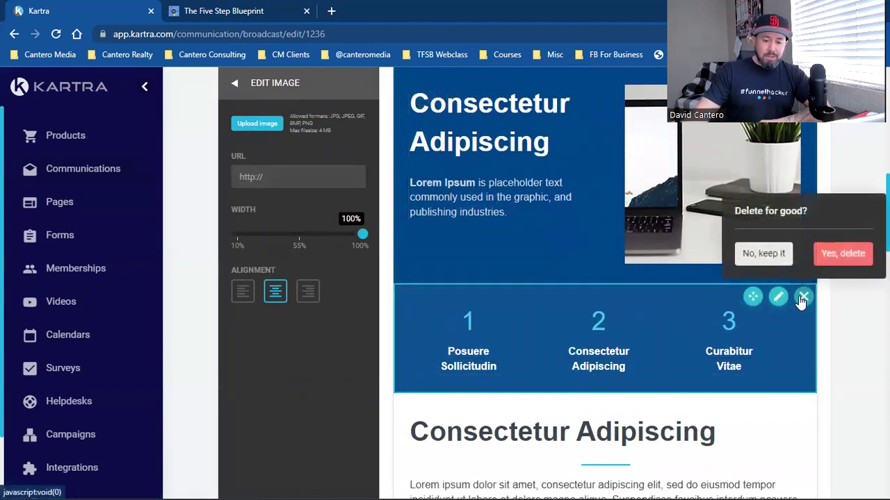
{"action": "left_click", "coordinate": [826, 269]}
{"action": "scroll", "coordinate": [699, 359], "scroll_direction": "down", "scroll_amount": 5}
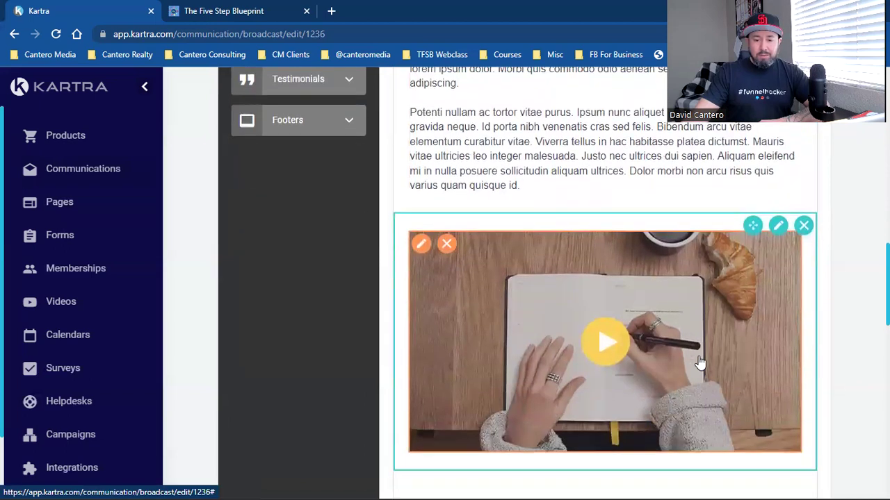
{"action": "scroll", "coordinate": [699, 362], "scroll_direction": "down", "scroll_amount": 3}
{"action": "left_click", "coordinate": [804, 299]}
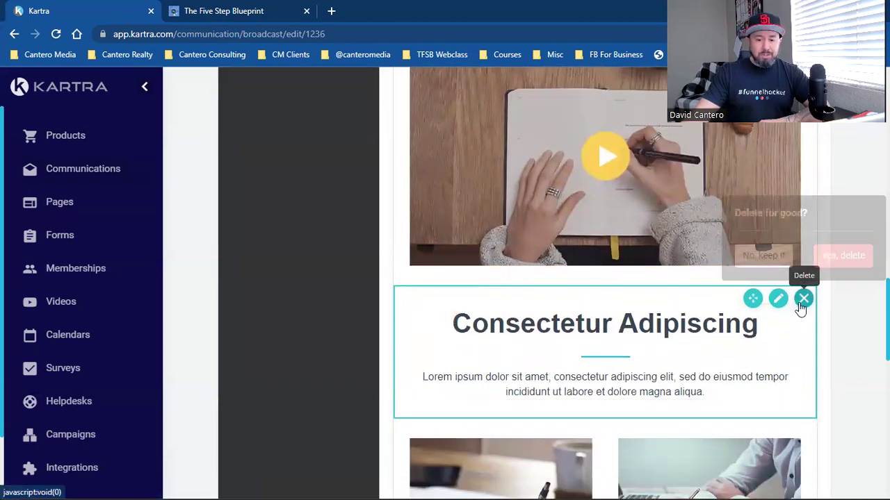
{"action": "left_click", "coordinate": [835, 255]}
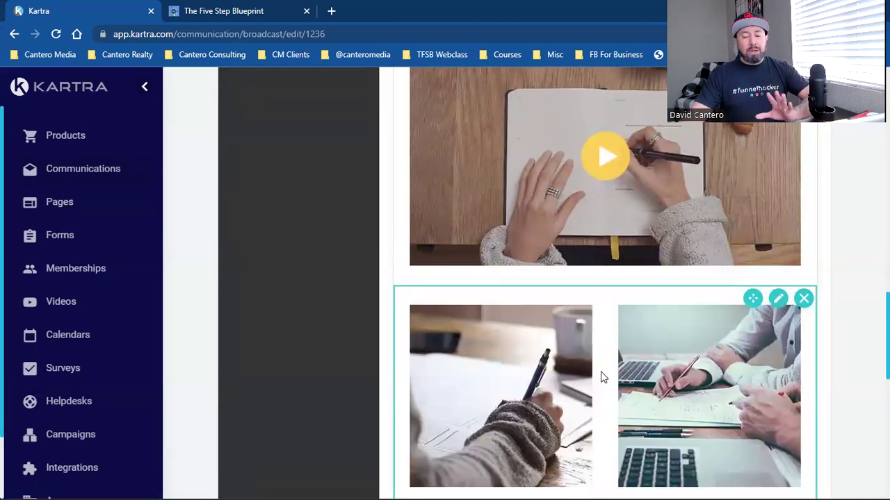
- Delete the email and phone contact section above the social media footer
{"action": "scroll", "coordinate": [640, 361], "scroll_direction": "down", "scroll_amount": 8}
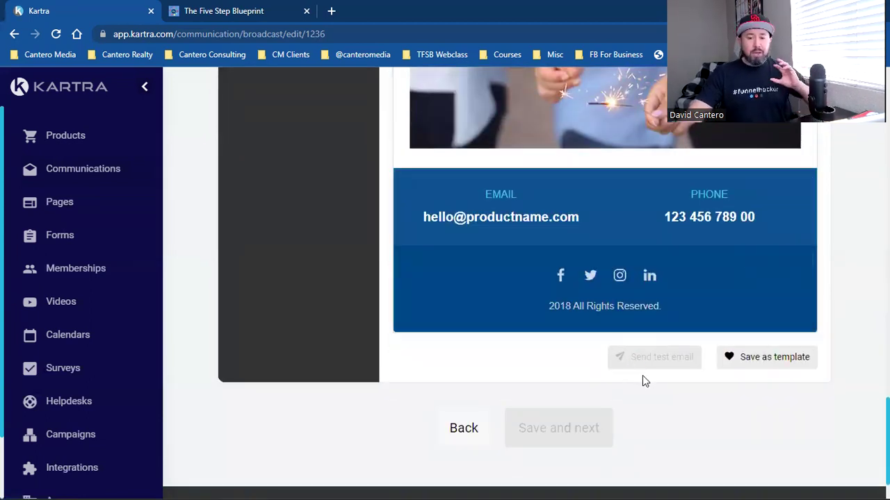
{"action": "scroll", "coordinate": [642, 375], "scroll_direction": "up", "scroll_amount": 3}
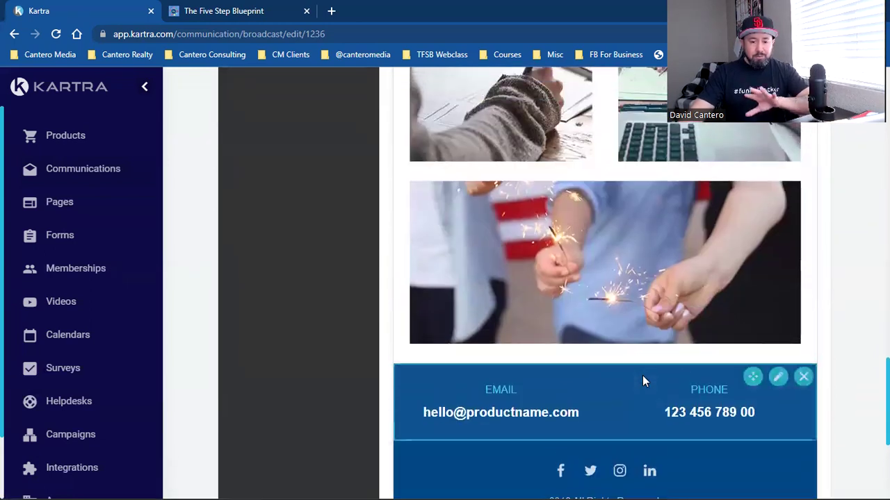
{"action": "scroll", "coordinate": [642, 375], "scroll_direction": "down", "scroll_amount": 2}
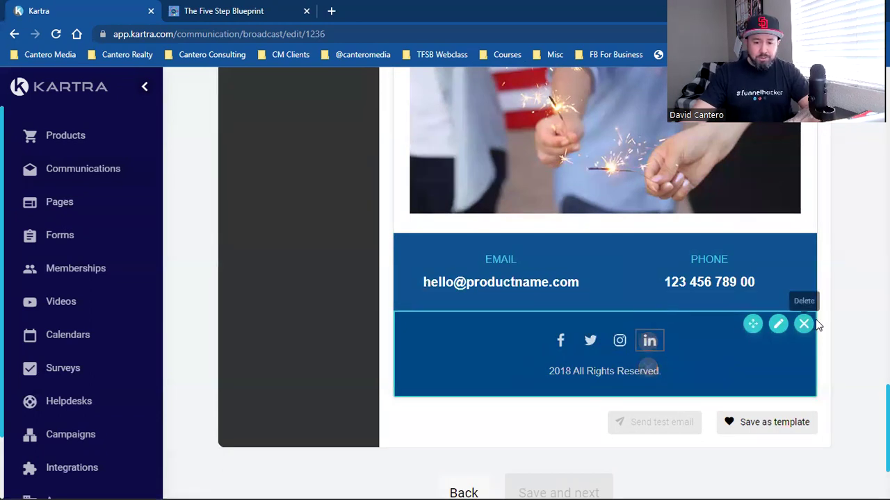
{"action": "left_click", "coordinate": [801, 249]}
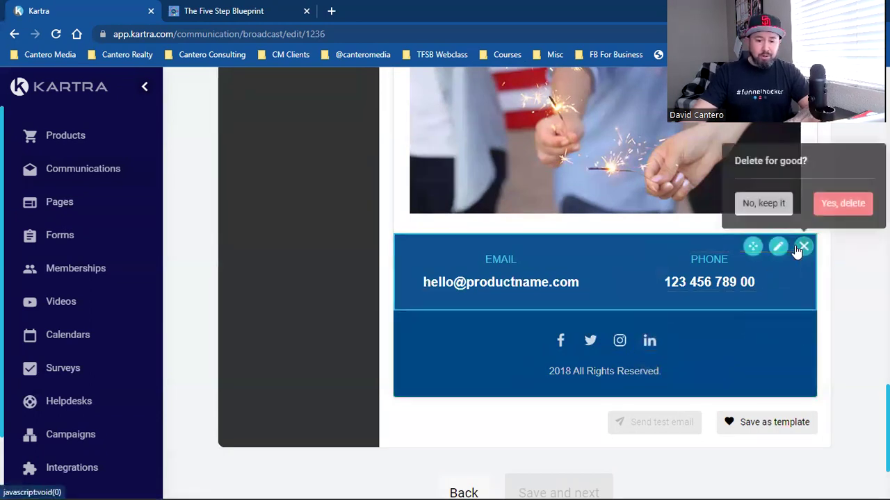
{"action": "left_click", "coordinate": [833, 207]}
- Add the "Labore et dolore." single-column headline block with the small tagline above the logo section of the email
{"action": "scroll", "coordinate": [358, 354], "scroll_direction": "up", "scroll_amount": 15}
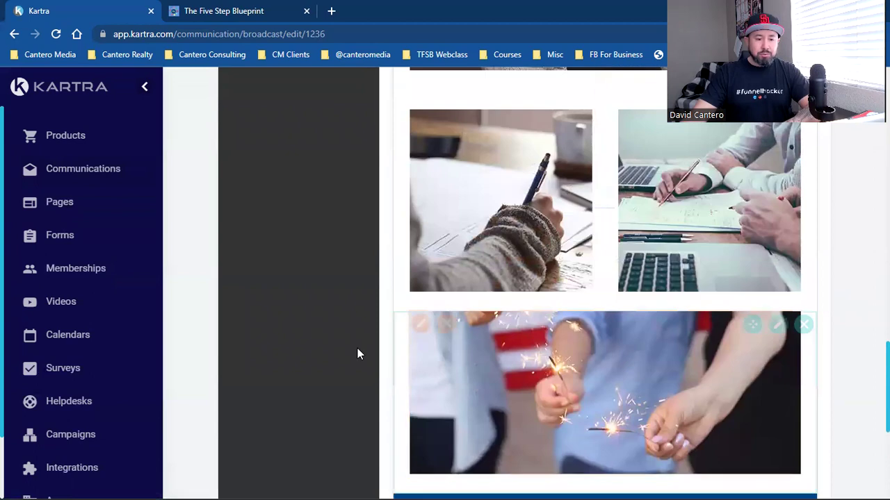
{"action": "scroll", "coordinate": [539, 295], "scroll_direction": "up", "scroll_amount": 5}
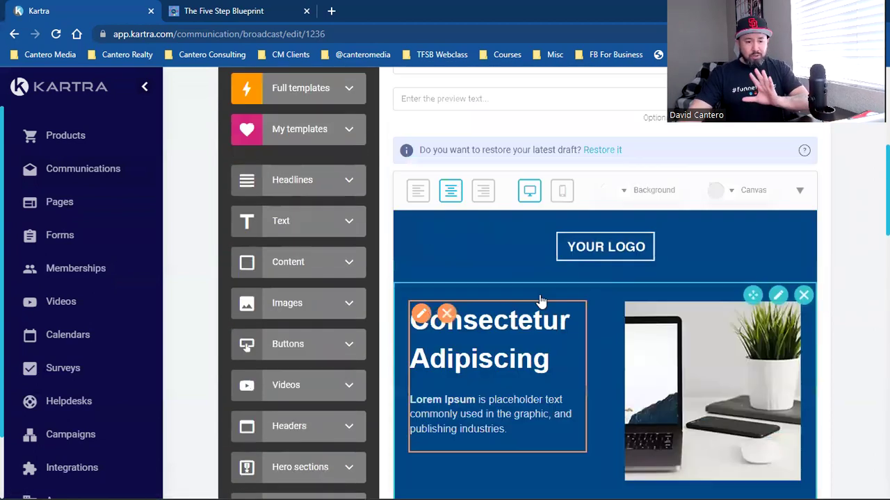
{"action": "left_click", "coordinate": [334, 302]}
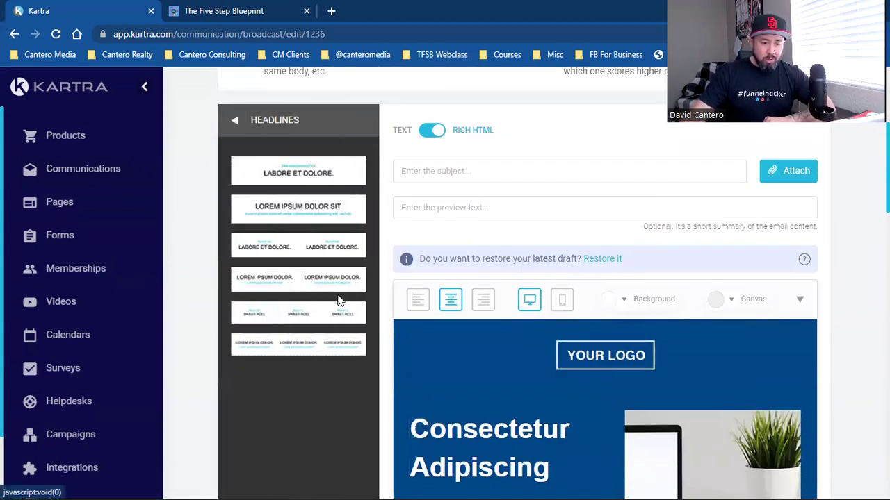
{"action": "left_click_drag", "start_coordinate": [280, 176], "coordinate": [574, 329]}
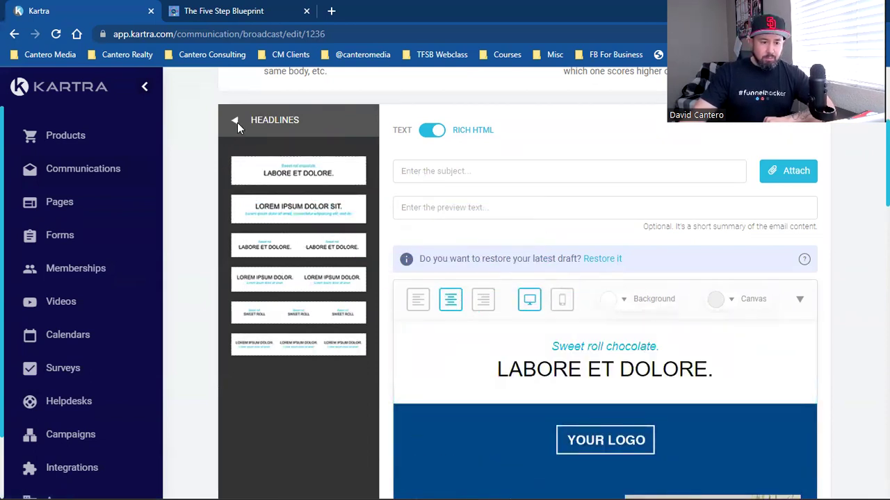
{"action": "left_click", "coordinate": [236, 121]}
- Insert the light blue countdown with outlined circles between the laptop image section and the "Consectetur Adipiscing" text section
{"action": "scroll", "coordinate": [313, 319], "scroll_direction": "down", "scroll_amount": 2}
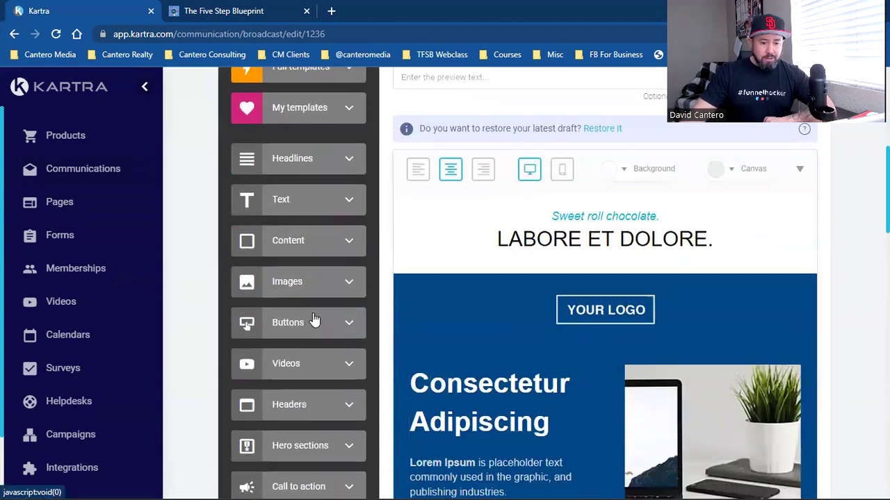
{"action": "scroll", "coordinate": [313, 320], "scroll_direction": "down", "scroll_amount": 3}
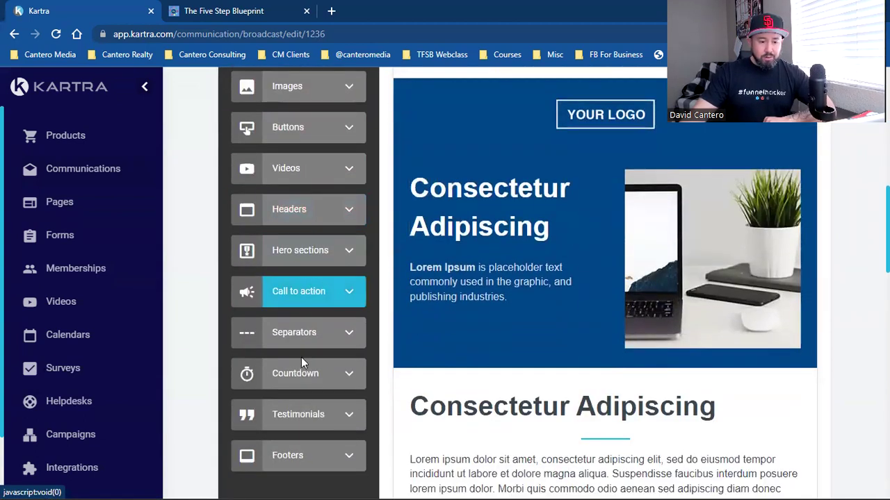
{"action": "left_click", "coordinate": [297, 379]}
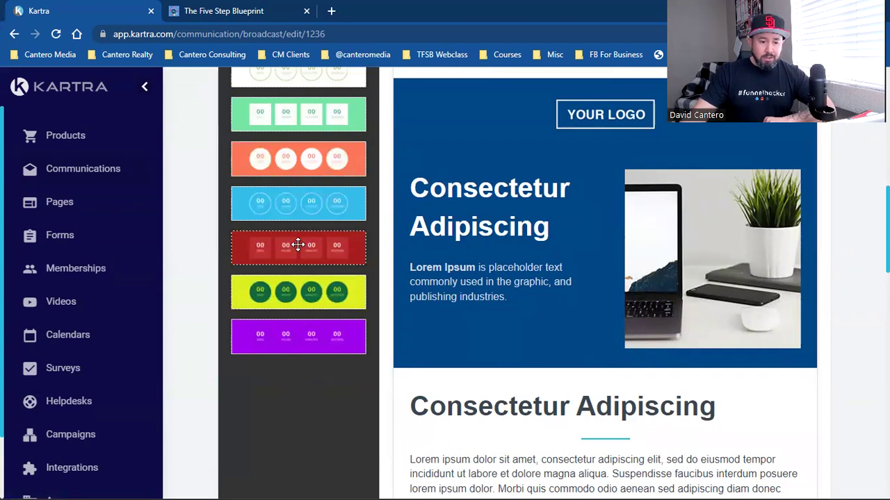
{"action": "left_click_drag", "start_coordinate": [299, 201], "coordinate": [684, 426]}
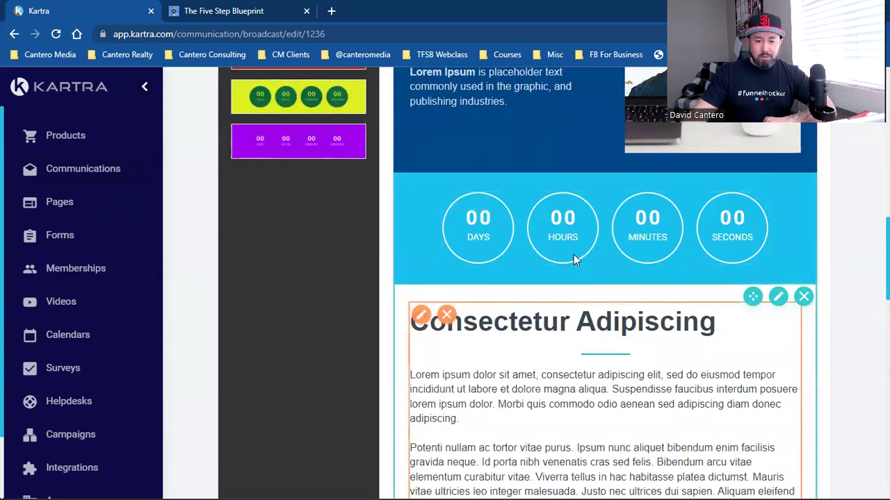
- Open the countdown's settings and review the available countdown ending options, from fixed date and time to tag subscriptions
{"action": "left_click", "coordinate": [454, 205]}
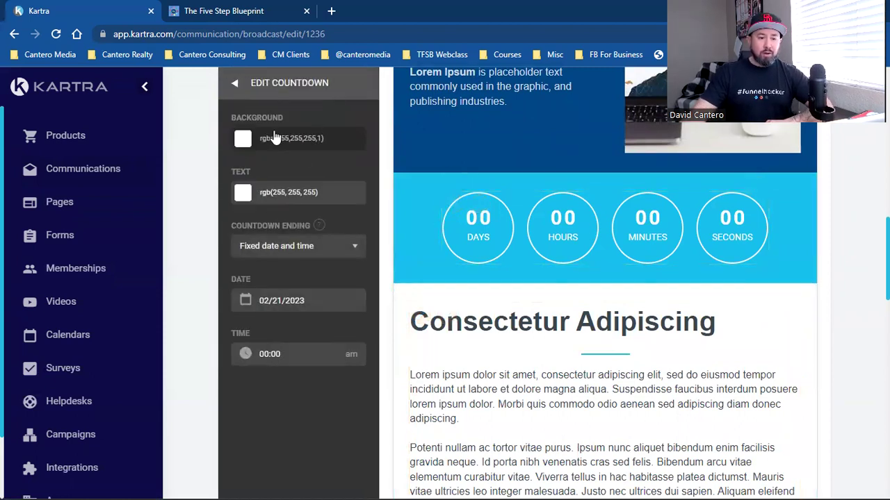
{"action": "left_click", "coordinate": [272, 250]}
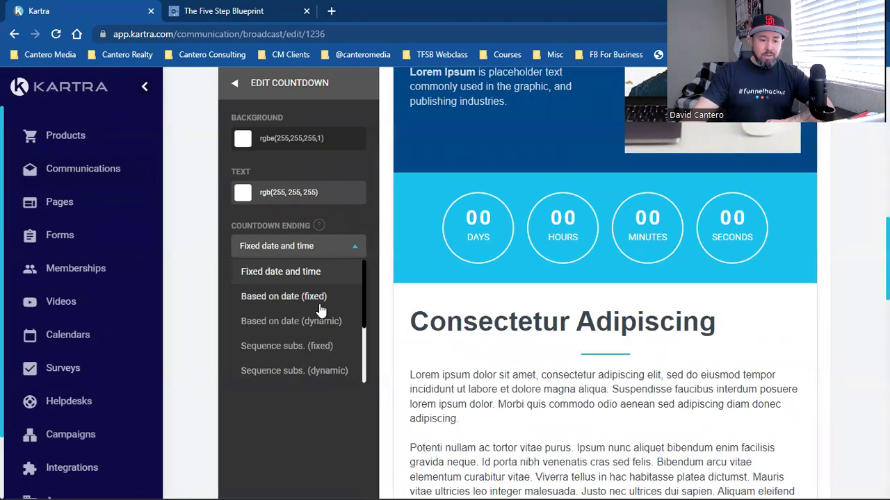
{"action": "scroll", "coordinate": [296, 337], "scroll_direction": "down", "scroll_amount": 3}
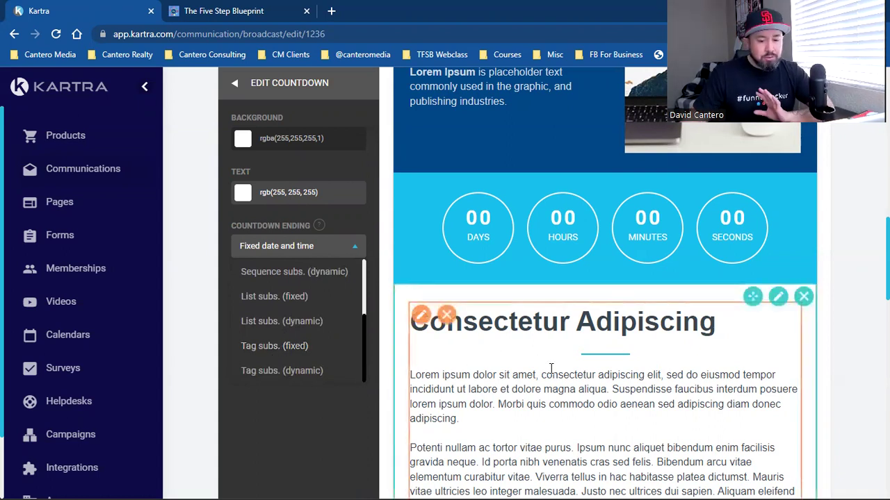
{"action": "left_click", "coordinate": [570, 320]}
{"action": "left_click", "coordinate": [839, 249]}
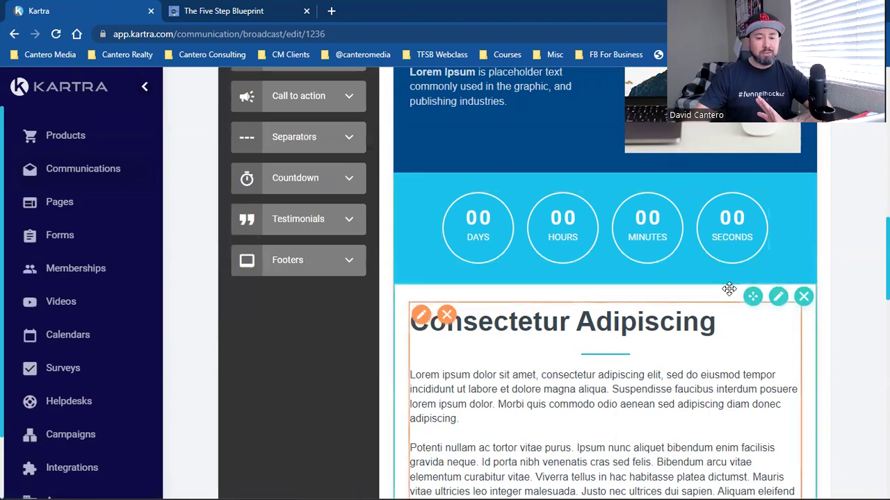
- Look over the email design and change the social media footer's background to dark orange, rgb(134, 41, 0)
{"action": "scroll", "coordinate": [680, 295], "scroll_direction": "up", "scroll_amount": 3}
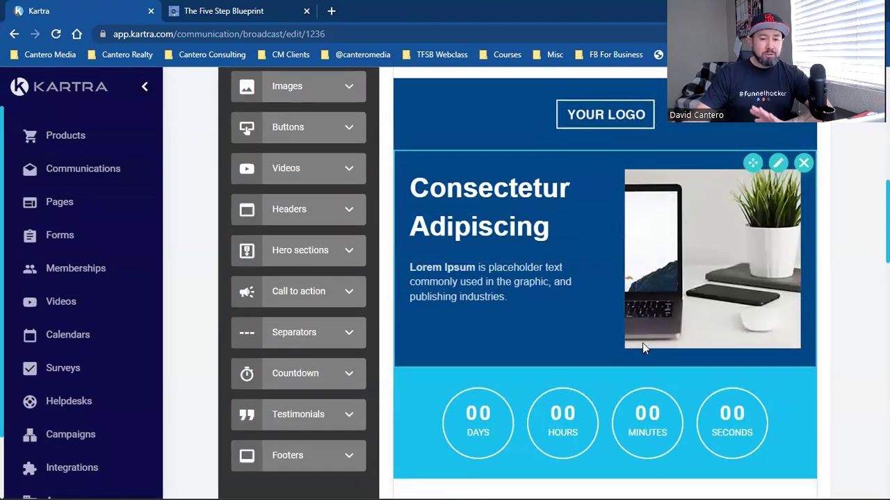
{"action": "scroll", "coordinate": [653, 360], "scroll_direction": "up", "scroll_amount": 5}
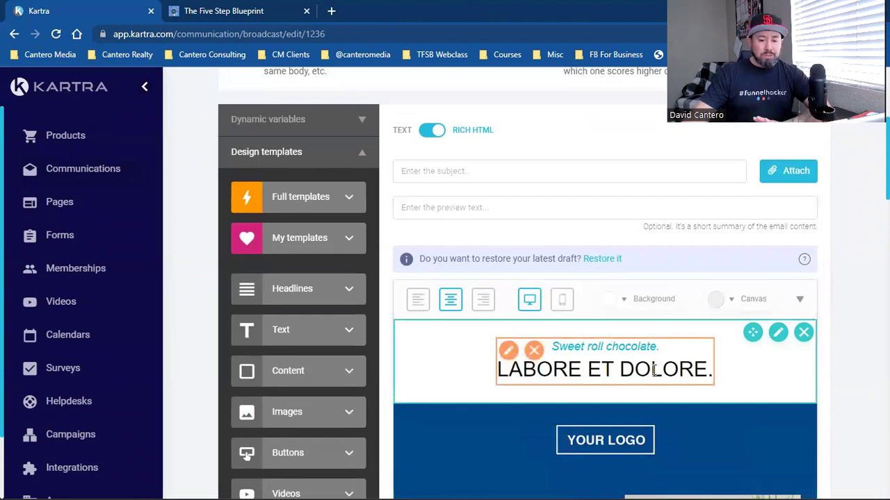
{"action": "scroll", "coordinate": [644, 350], "scroll_direction": "down", "scroll_amount": 12}
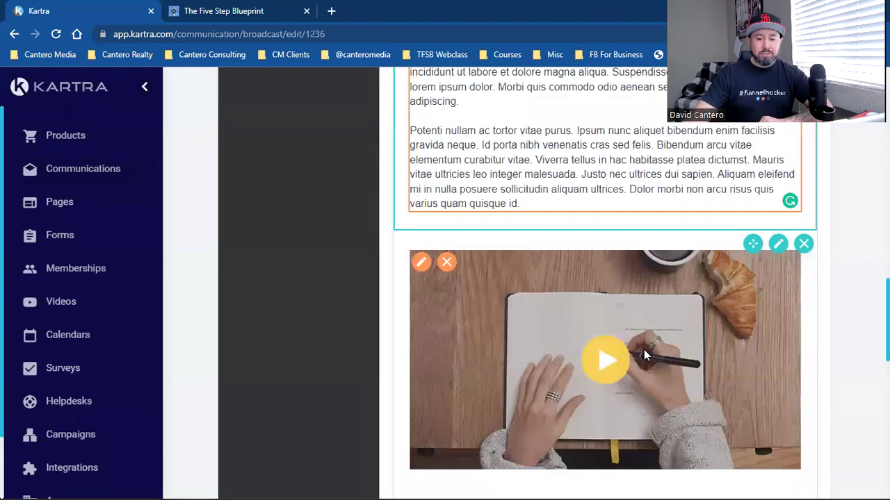
{"action": "scroll", "coordinate": [649, 349], "scroll_direction": "down", "scroll_amount": 10}
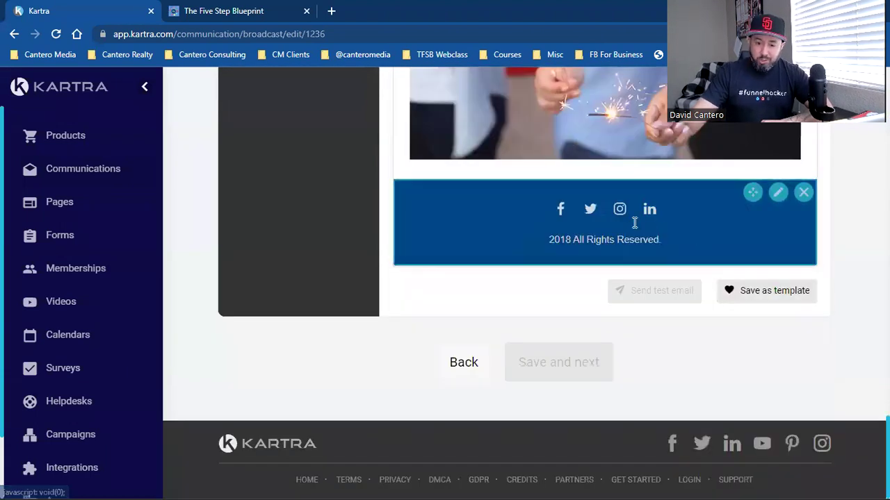
{"action": "scroll", "coordinate": [702, 327], "scroll_direction": "up", "scroll_amount": 2}
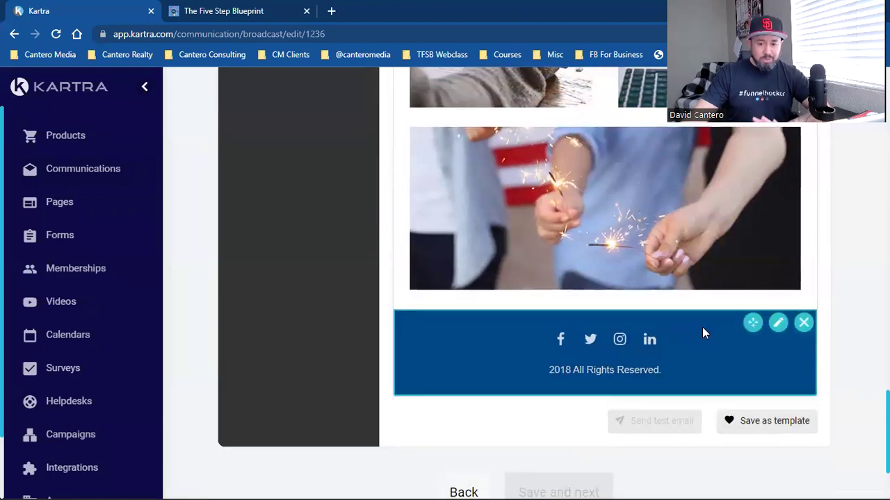
{"action": "left_click", "coordinate": [779, 324]}
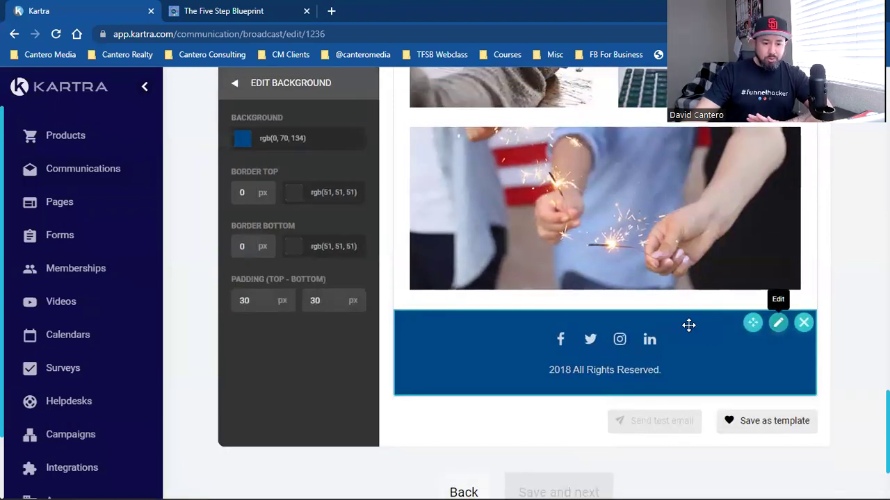
{"action": "left_click", "coordinate": [281, 137]}
{"action": "left_click_drag", "start_coordinate": [344, 226], "coordinate": [345, 182]}
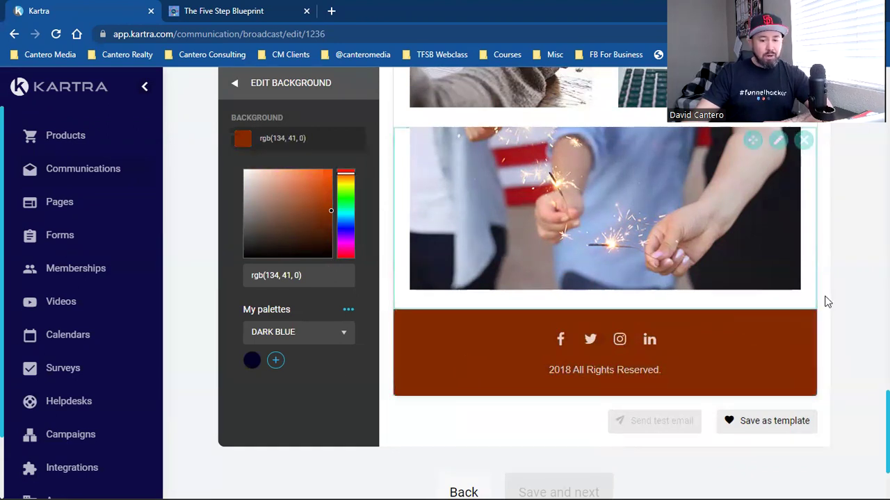
{"action": "left_click", "coordinate": [723, 307]}
- Delete the social media and copyright footer section from the end of the email
{"action": "scroll", "coordinate": [605, 324], "scroll_direction": "up", "scroll_amount": 1}
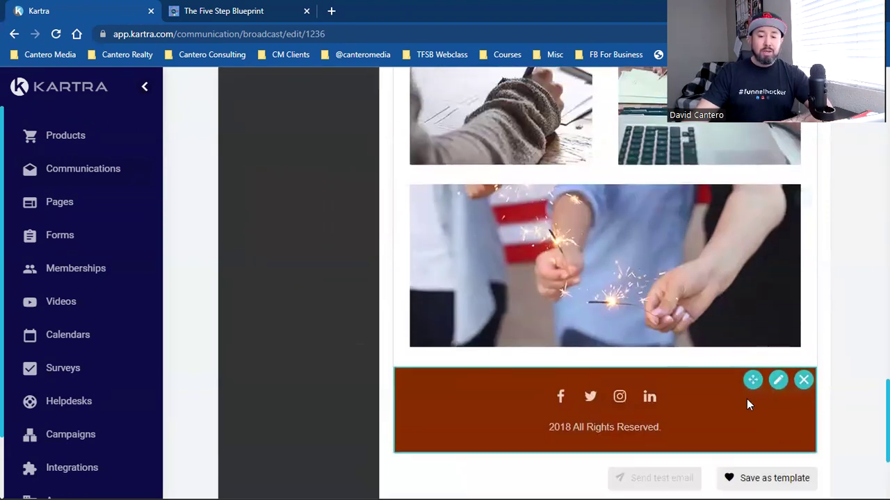
{"action": "scroll", "coordinate": [765, 430], "scroll_direction": "down", "scroll_amount": 1}
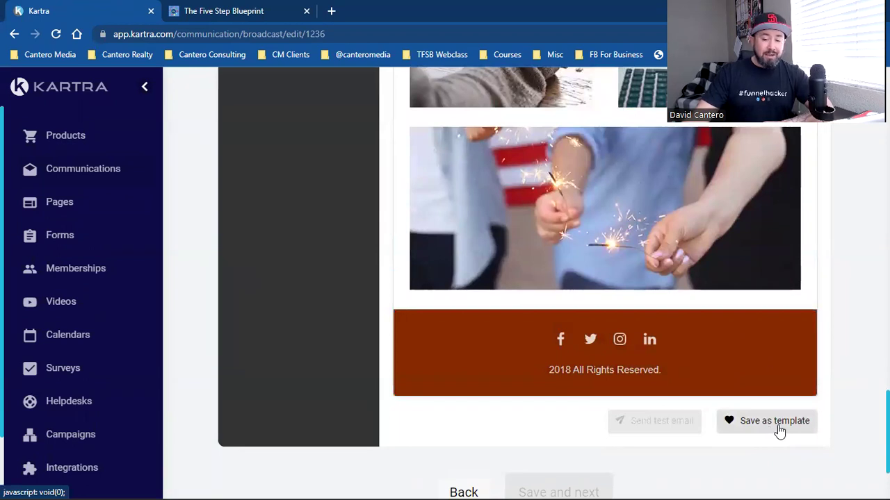
{"action": "left_click", "coordinate": [803, 322]}
{"action": "left_click", "coordinate": [842, 284]}
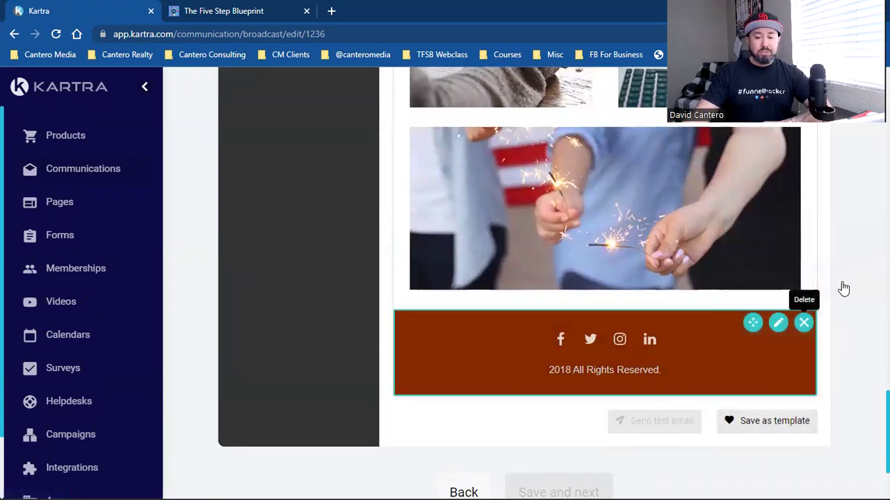
{"action": "left_click", "coordinate": [804, 322]}
{"action": "left_click", "coordinate": [843, 282]}
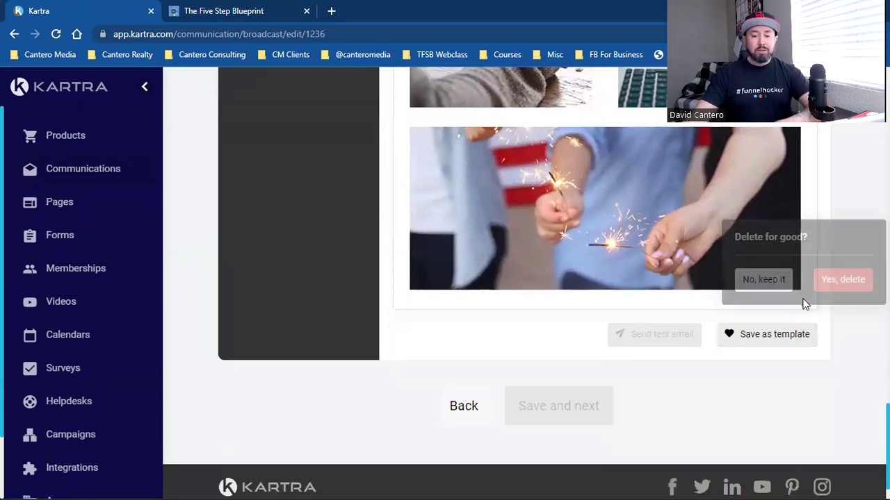
- Delete the "Labore et dolore." headline, the logo header and the main headline section with the laptop image
{"action": "scroll", "coordinate": [803, 304], "scroll_direction": "up", "scroll_amount": 15}
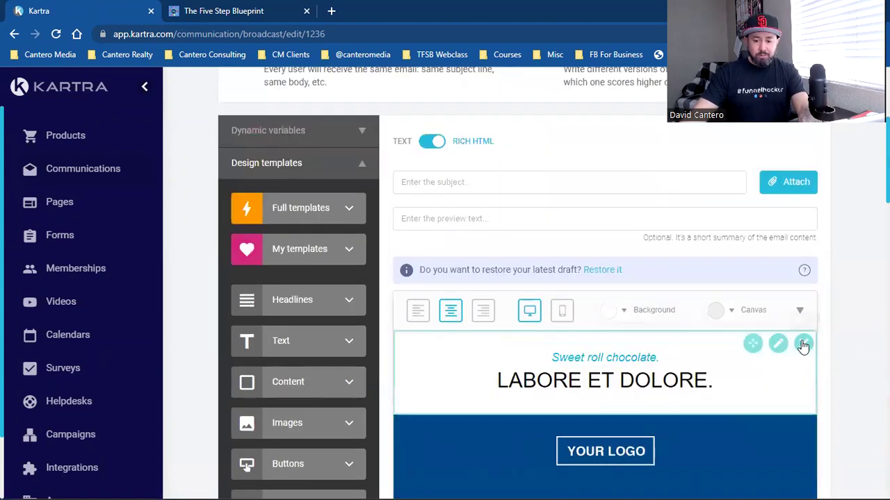
{"action": "left_click", "coordinate": [803, 346]}
{"action": "left_click", "coordinate": [829, 306]}
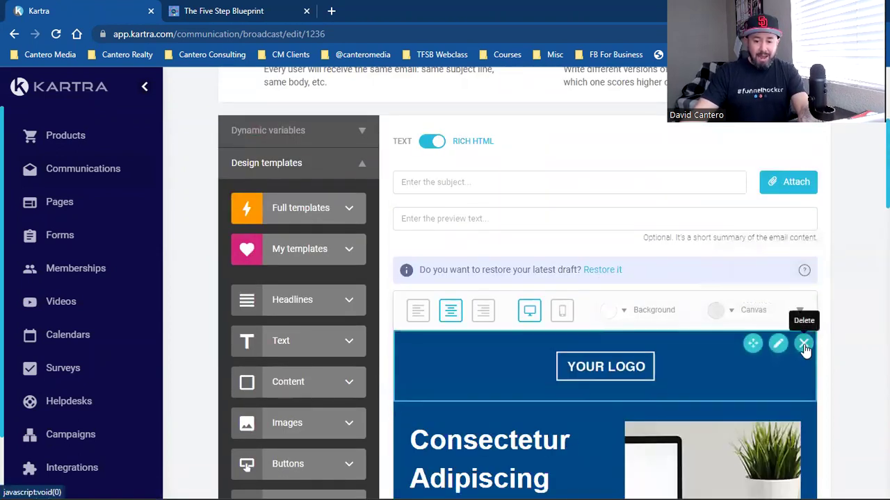
{"action": "left_click", "coordinate": [804, 346]}
{"action": "left_click", "coordinate": [842, 301]}
{"action": "left_click", "coordinate": [804, 343]}
{"action": "left_click", "coordinate": [841, 300]}
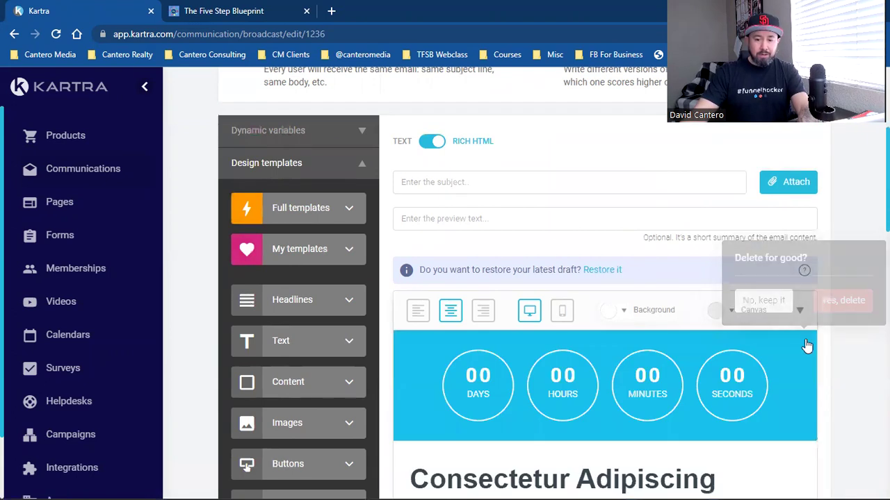
- Delete the countdown, the "Consectetur Adipiscing" text section and the video image section from the email
{"action": "left_click", "coordinate": [803, 343]}
{"action": "left_click", "coordinate": [841, 300]}
{"action": "left_click", "coordinate": [803, 343]}
{"action": "left_click", "coordinate": [841, 300]}
{"action": "left_click", "coordinate": [803, 343]}
{"action": "left_click", "coordinate": [841, 300]}
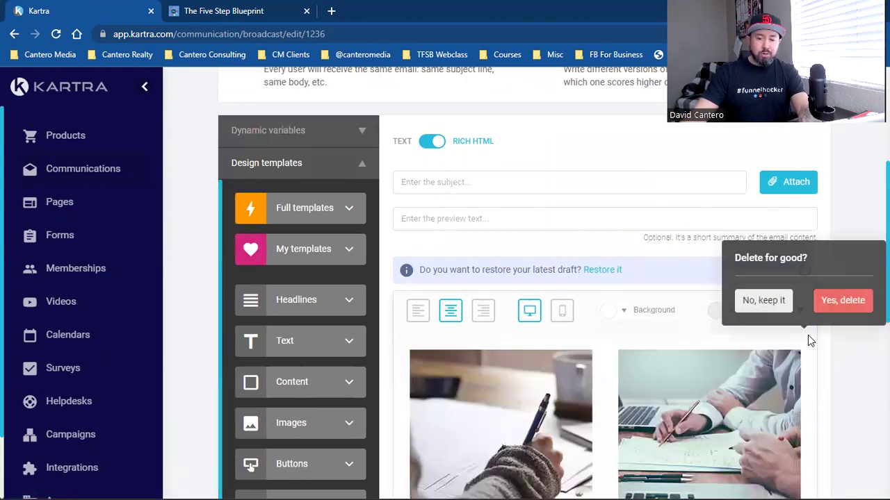
- Delete the two-image section and the sparkler image section so the email canvas is empty
{"action": "left_click", "coordinate": [803, 343]}
{"action": "left_click", "coordinate": [841, 301]}
{"action": "left_click", "coordinate": [803, 343]}
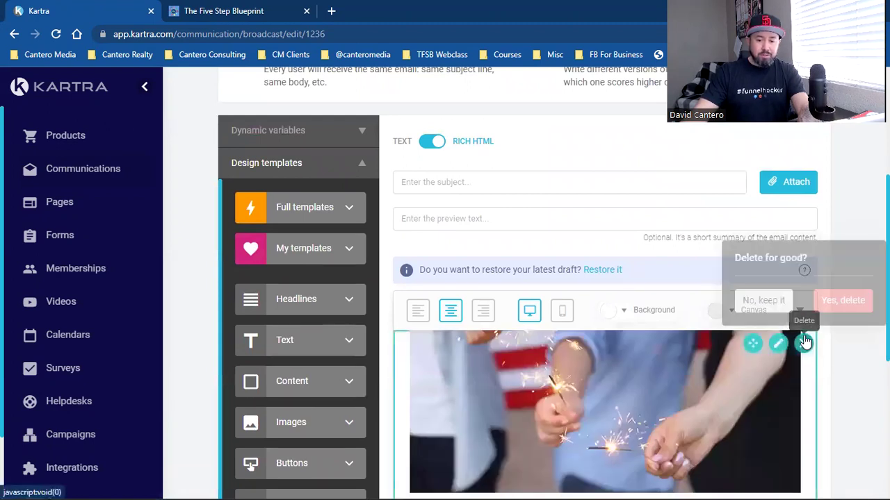
{"action": "left_click", "coordinate": [842, 300]}
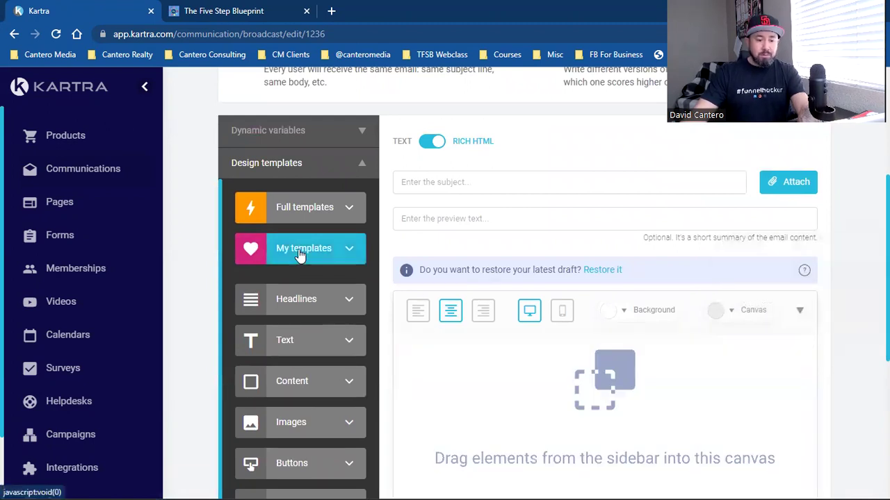
- Insert the saved "Facebook Group" template into the empty email canvas and review its content down to the footer
{"action": "left_click", "coordinate": [300, 256]}
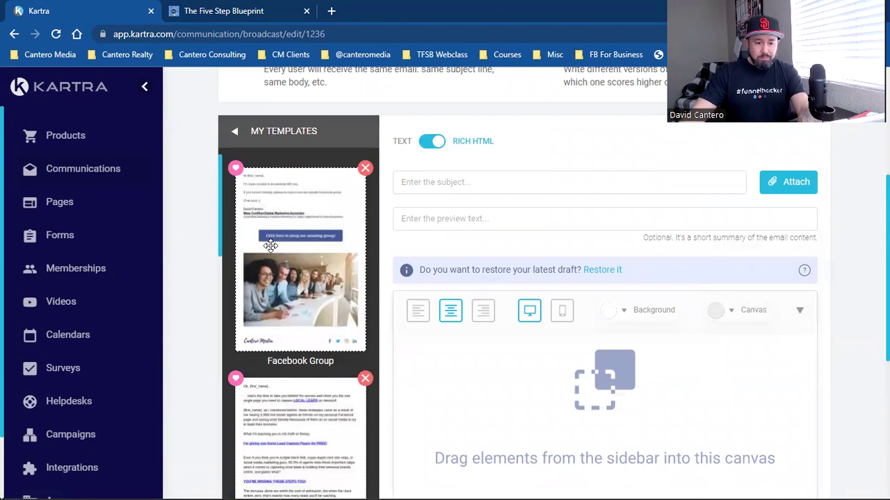
{"action": "left_click_drag", "start_coordinate": [281, 227], "coordinate": [605, 348]}
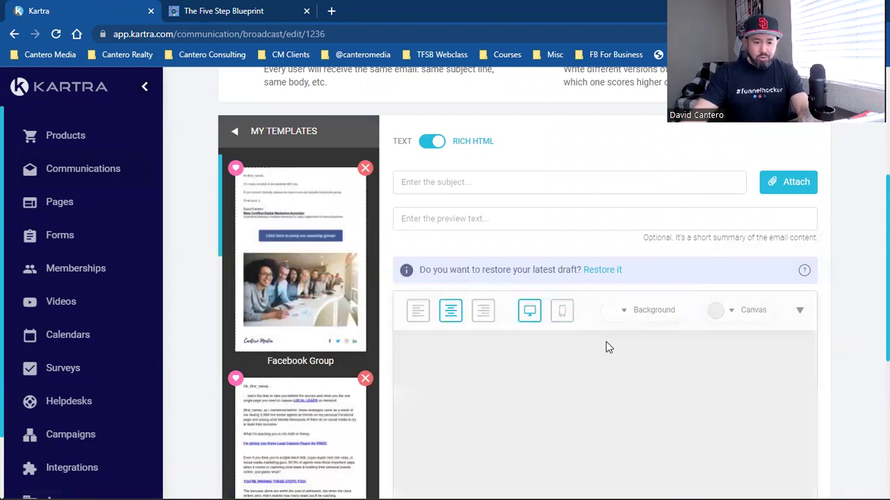
{"action": "scroll", "coordinate": [605, 347], "scroll_direction": "down", "scroll_amount": 2}
{"action": "scroll", "coordinate": [479, 255], "scroll_direction": "down", "scroll_amount": 3}
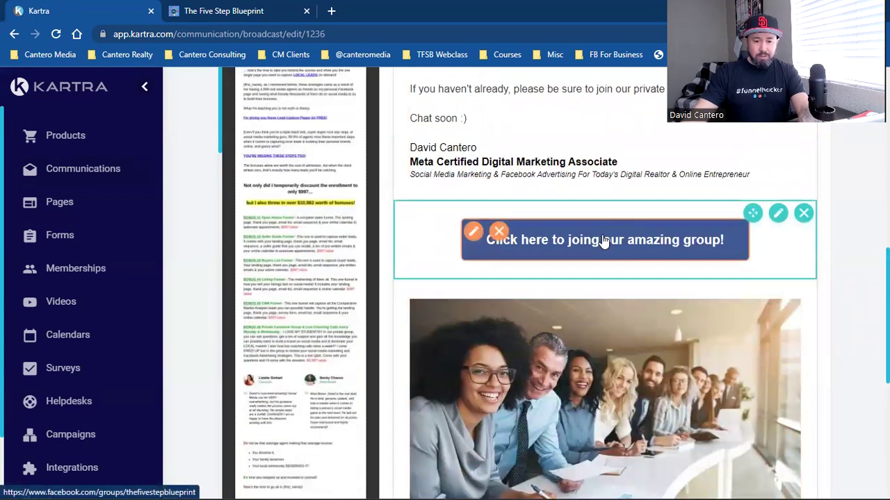
{"action": "scroll", "coordinate": [562, 299], "scroll_direction": "down", "scroll_amount": 2}
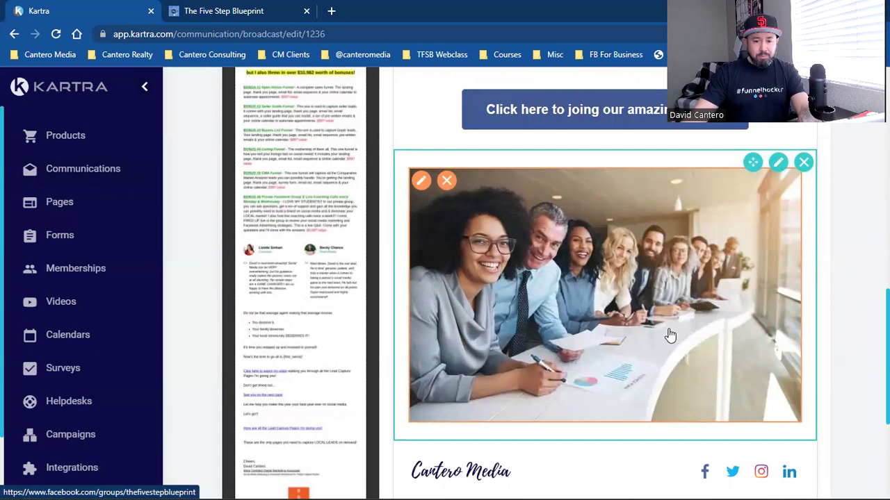
{"action": "scroll", "coordinate": [670, 335], "scroll_direction": "down", "scroll_amount": 3}
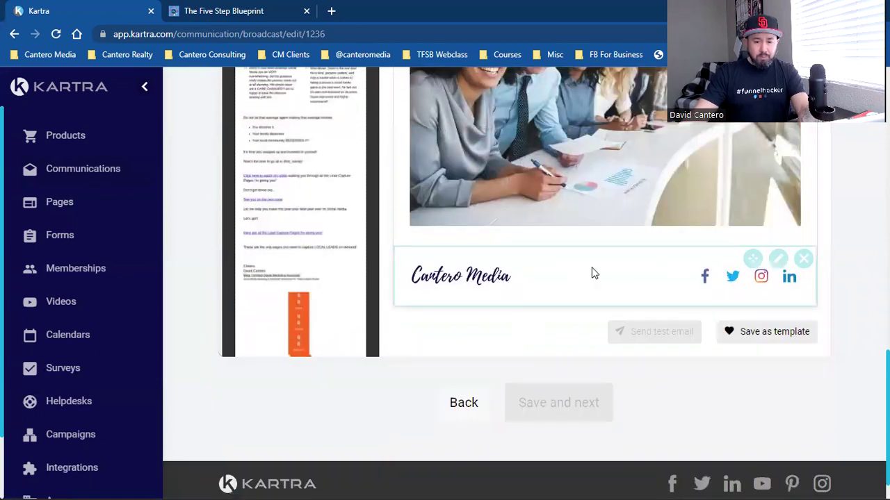
- Replace the group photo in the email with the Facebook video ads thumbnail uploaded from the Downloads folder
{"action": "scroll", "coordinate": [599, 287], "scroll_direction": "up", "scroll_amount": 3}
{"action": "left_click", "coordinate": [422, 246]}
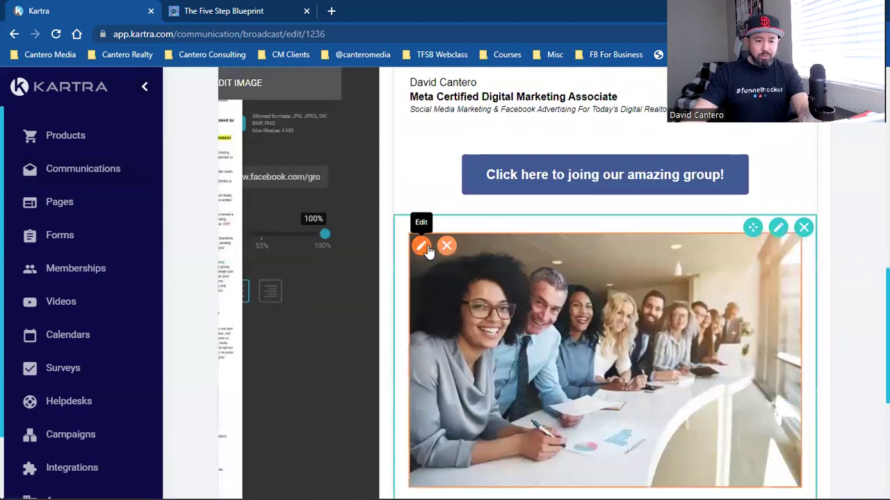
{"action": "left_click", "coordinate": [276, 124]}
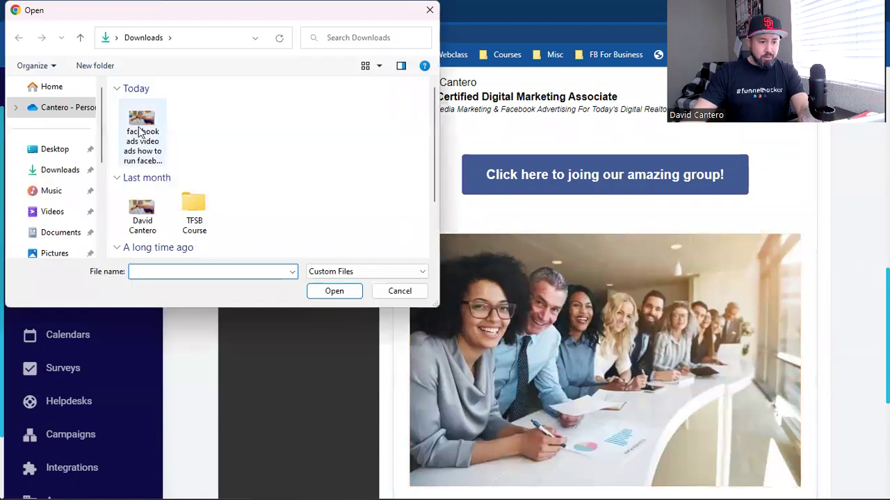
{"action": "left_click", "coordinate": [323, 294]}
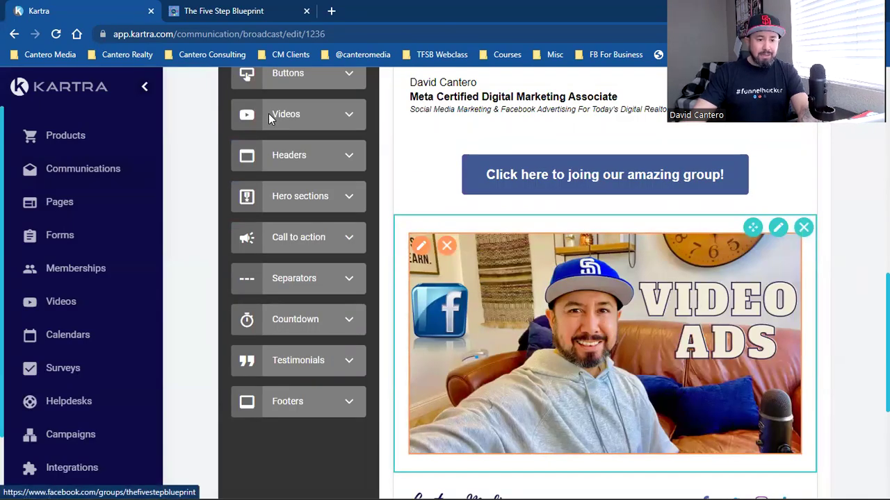
{"action": "left_click", "coordinate": [331, 11]}
{"action": "left_click", "coordinate": [383, 53]}
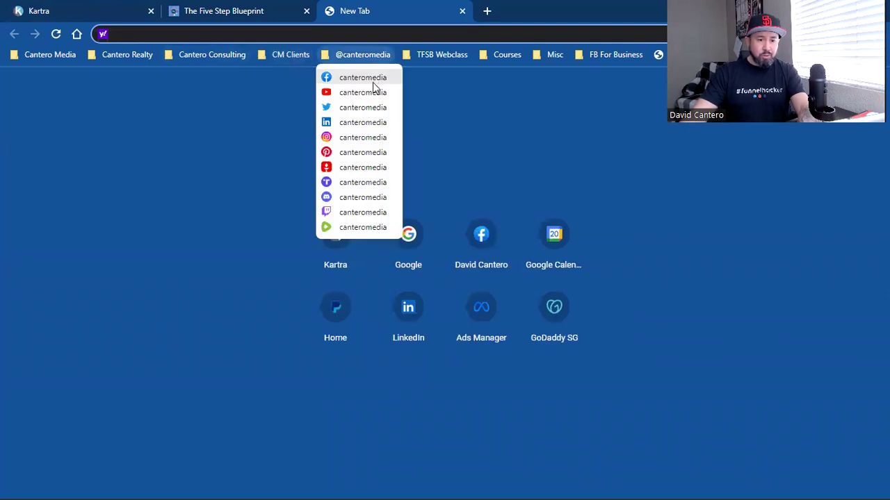
{"action": "left_click", "coordinate": [366, 93]}
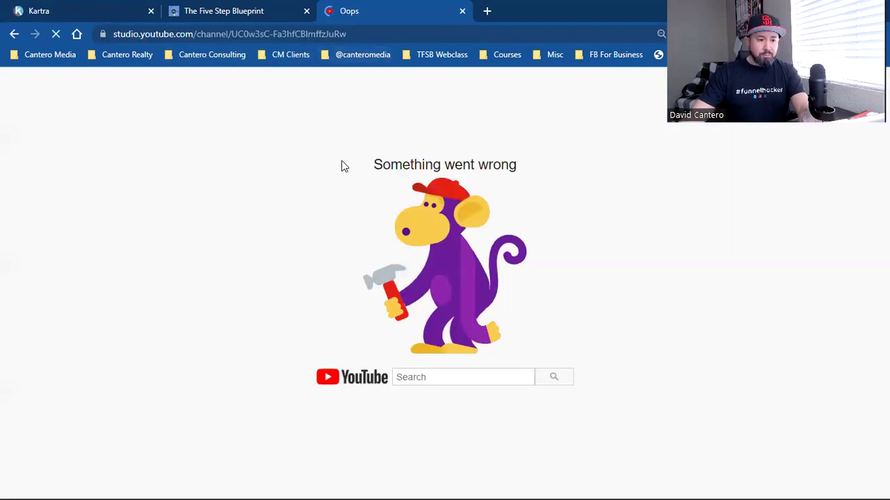
{"action": "left_click", "coordinate": [77, 34]}
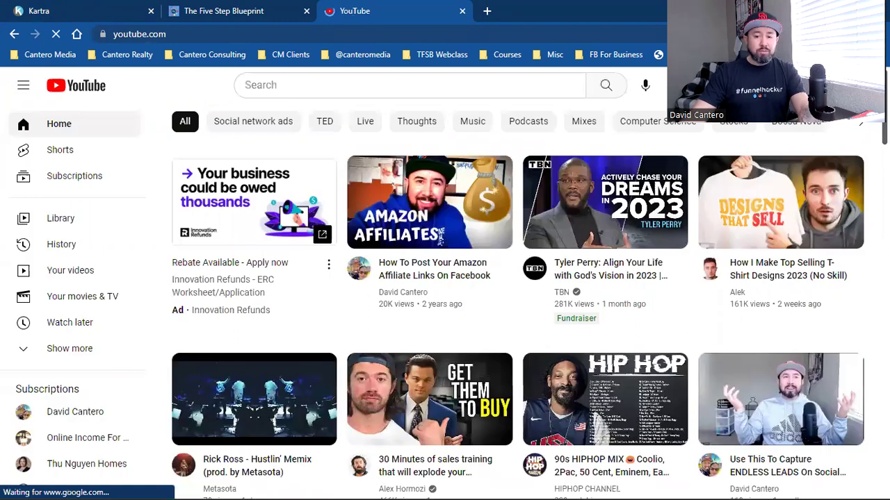
{"action": "left_click", "coordinate": [862, 85]}
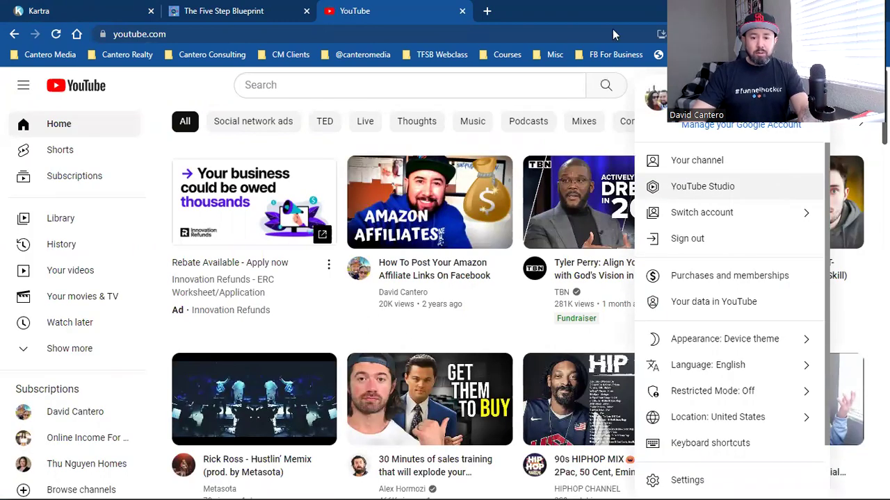
{"action": "left_click", "coordinate": [747, 212]}
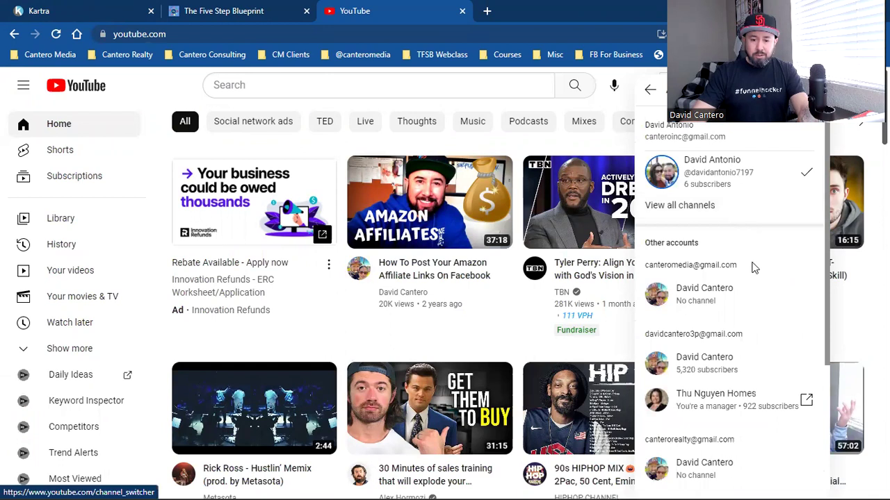
{"action": "scroll", "coordinate": [756, 265], "scroll_direction": "down", "scroll_amount": 2}
{"action": "left_click", "coordinate": [758, 235]}
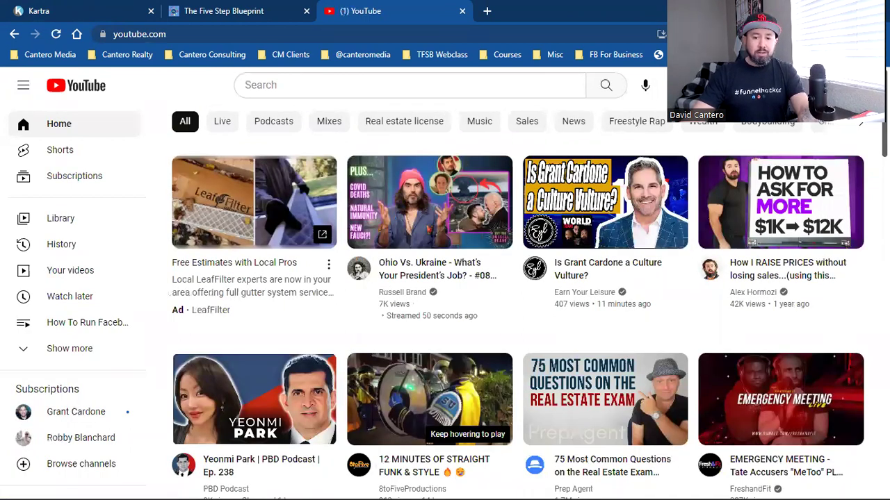
- Open the channel's uploaded video "How to CRUSH IT with Facebook Video ads in 2023"
{"action": "left_click", "coordinate": [866, 85]}
{"action": "left_click", "coordinate": [745, 167]}
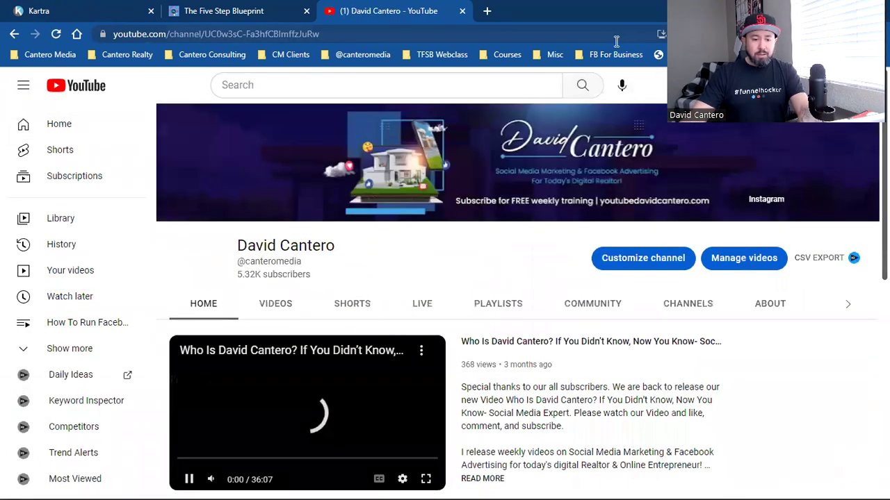
{"action": "left_click", "coordinate": [292, 303]}
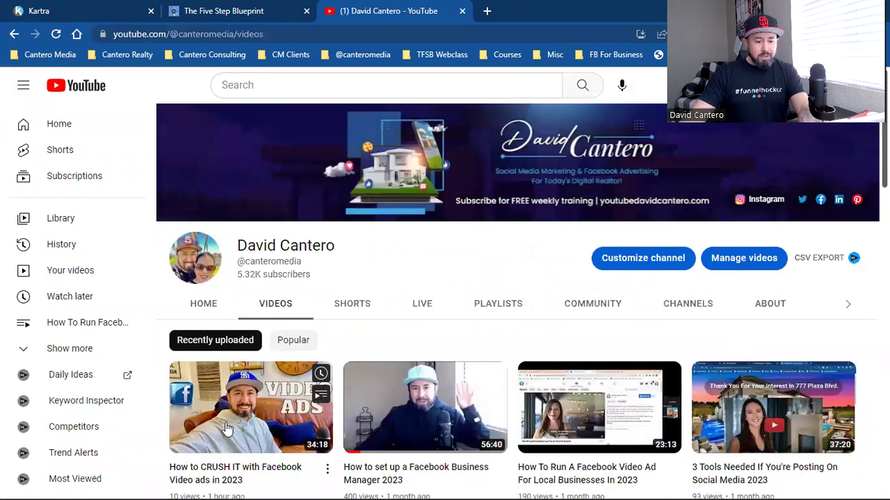
{"action": "left_click", "coordinate": [226, 429]}
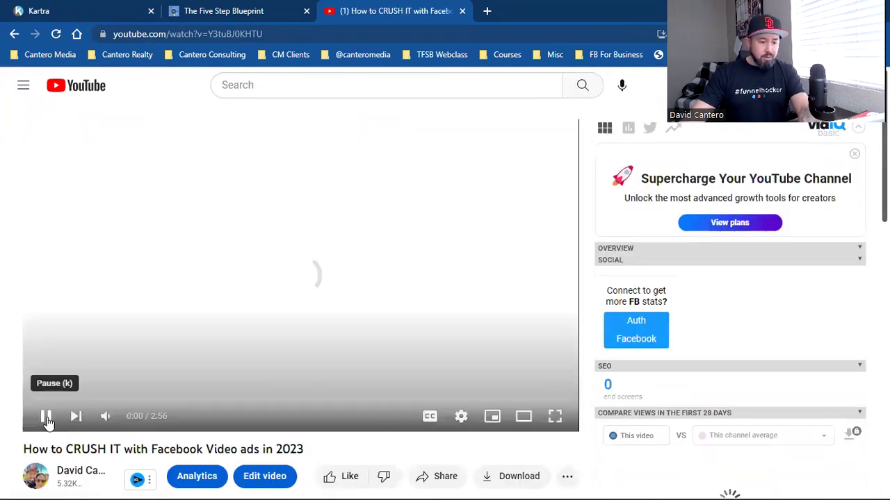
- Pause the video, copy its share link and close the sharing options
{"action": "left_click", "coordinate": [46, 415]}
{"action": "scroll", "coordinate": [495, 326], "scroll_direction": "down", "scroll_amount": 1}
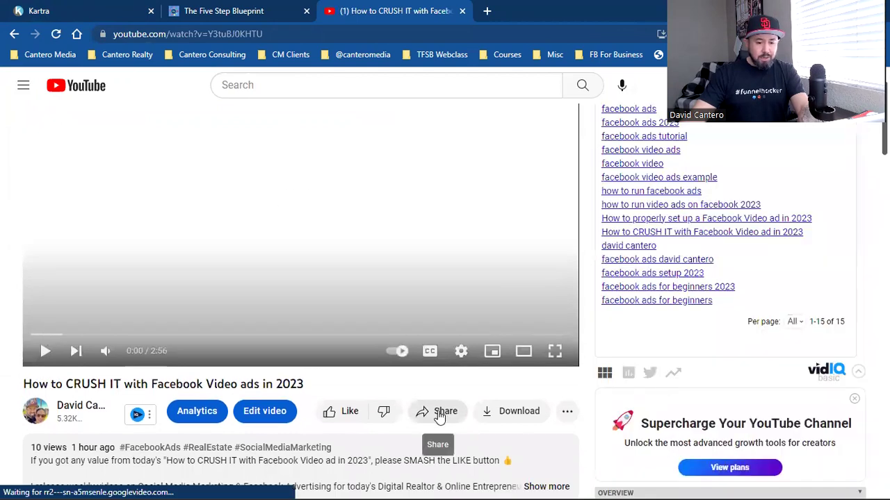
{"action": "left_click", "coordinate": [438, 411]}
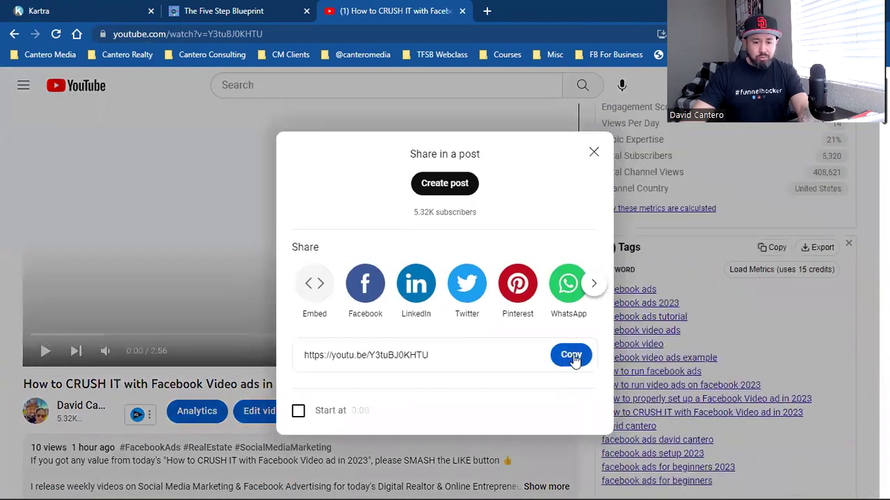
{"action": "left_click", "coordinate": [571, 355]}
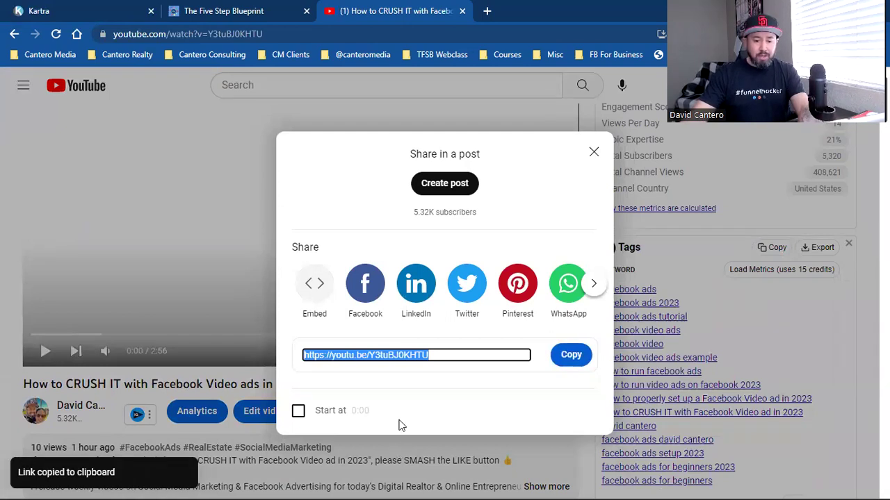
{"action": "left_click", "coordinate": [495, 182]}
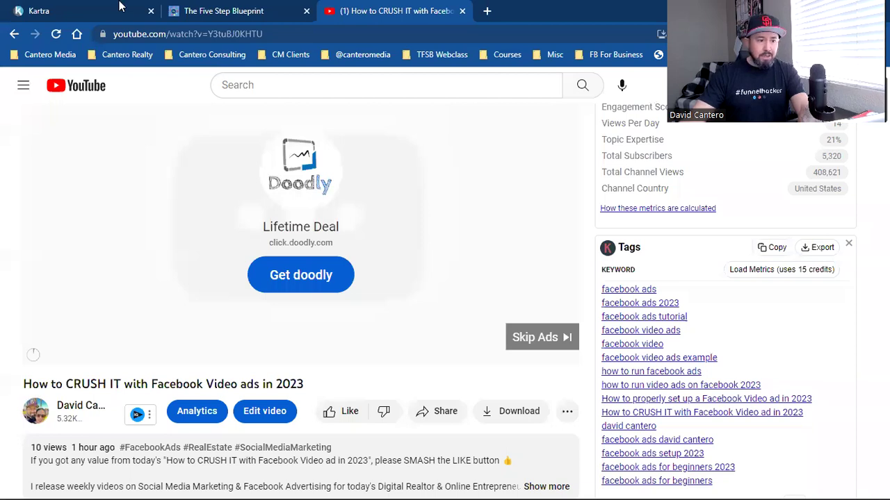
{"action": "key", "text": "ctrl+1"}
{"action": "left_click", "coordinate": [421, 249]}
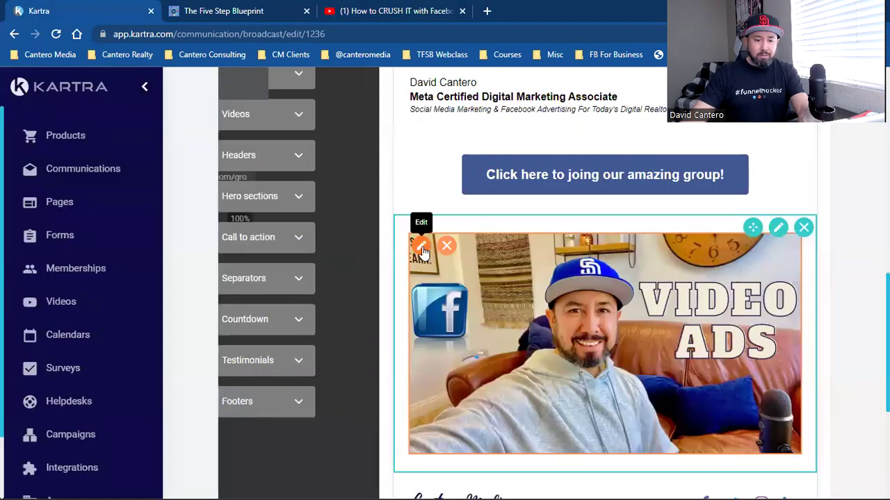
{"action": "triple_click", "coordinate": [315, 176]}
{"action": "key", "text": "ctrl+v"}
- Change the group button's background to the saved YouTube Red palette color, rgb(255, 0, 0)
{"action": "scroll", "coordinate": [632, 374], "scroll_direction": "up", "scroll_amount": 2}
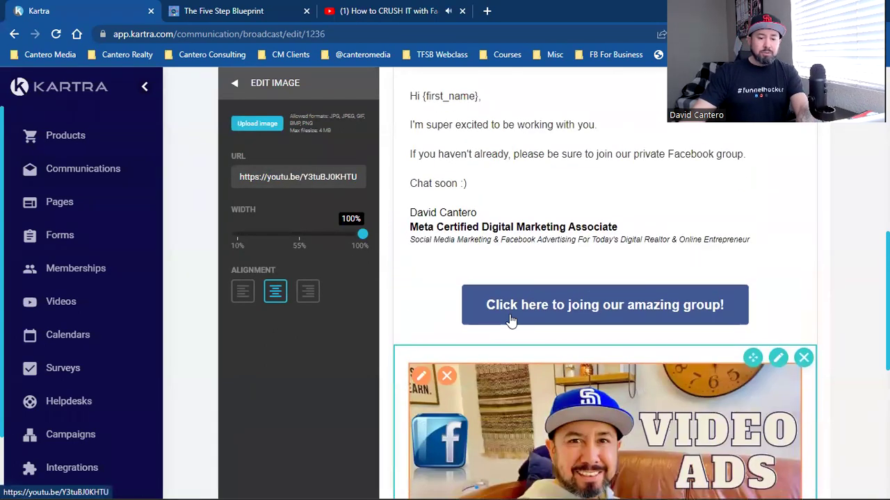
{"action": "left_click", "coordinate": [473, 298]}
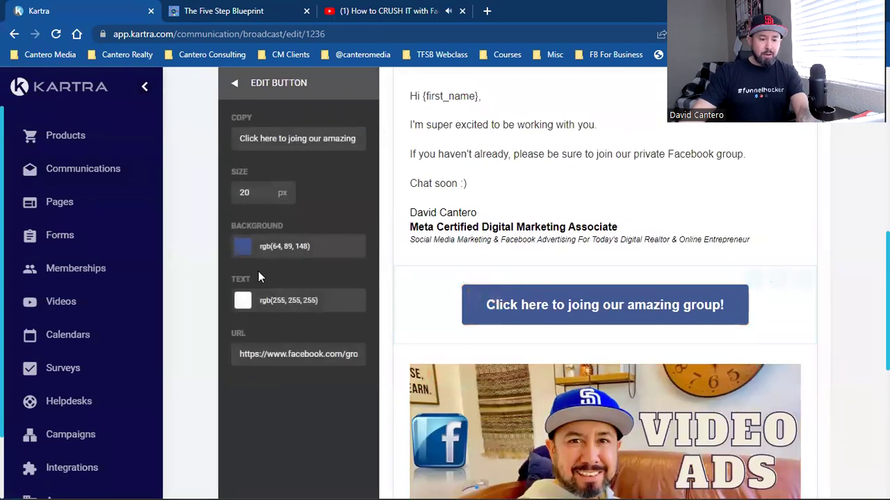
{"action": "left_click", "coordinate": [265, 251]}
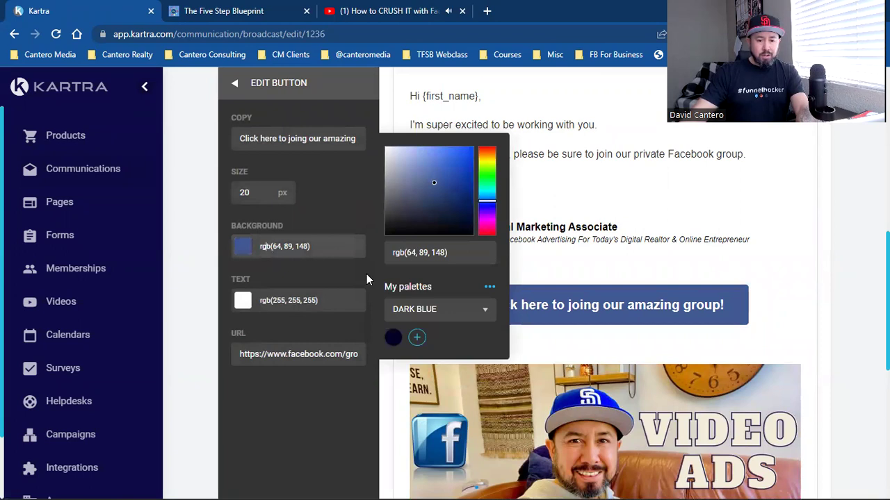
{"action": "left_click", "coordinate": [410, 310]}
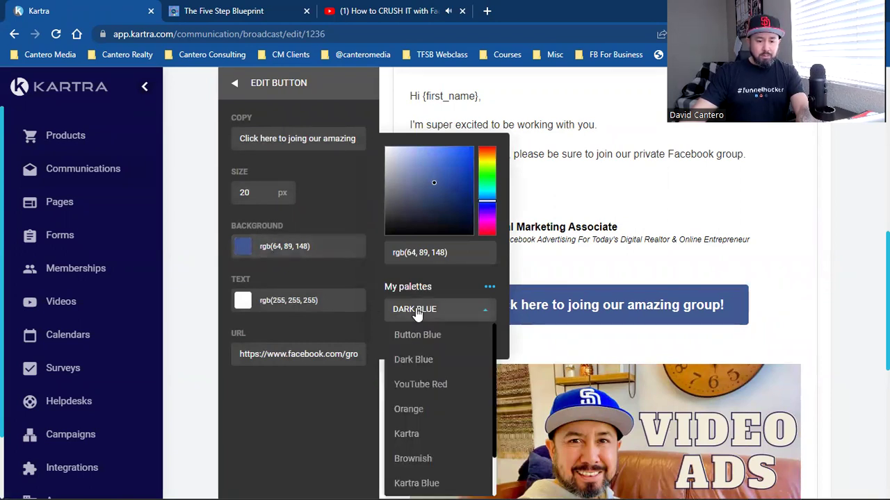
{"action": "left_click", "coordinate": [413, 387]}
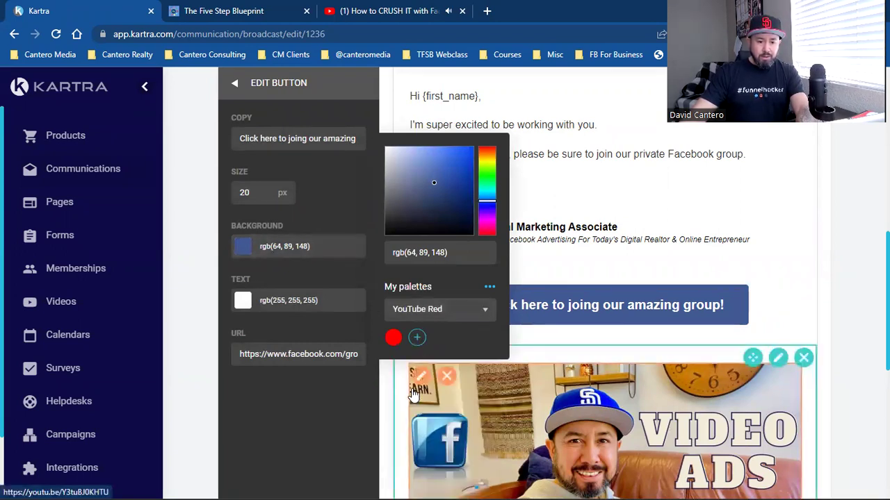
{"action": "left_click", "coordinate": [393, 339]}
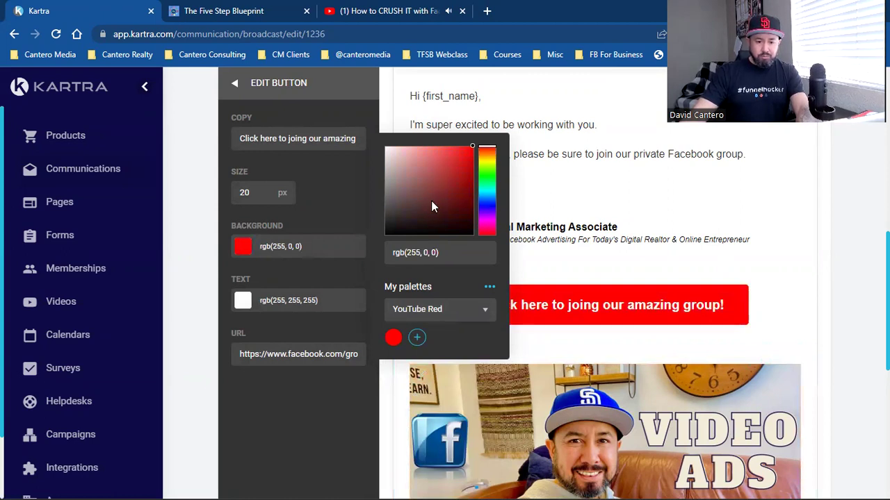
{"action": "left_click", "coordinate": [490, 288]}
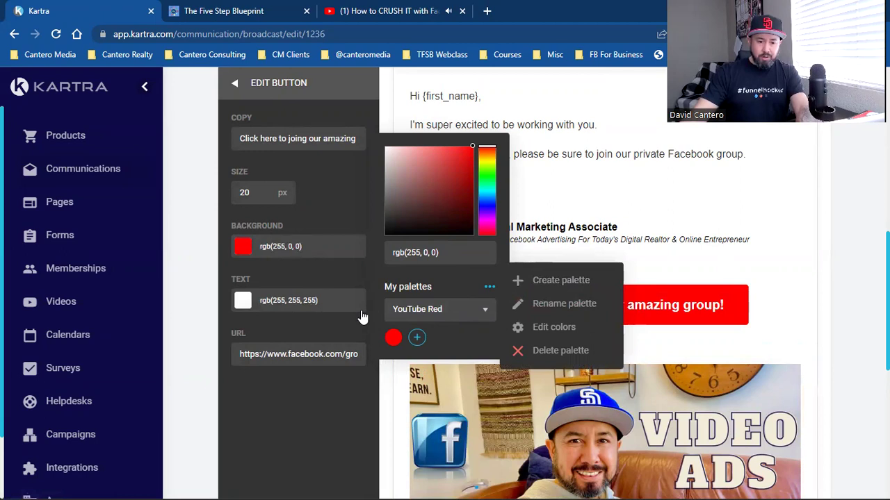
{"action": "left_click", "coordinate": [295, 278]}
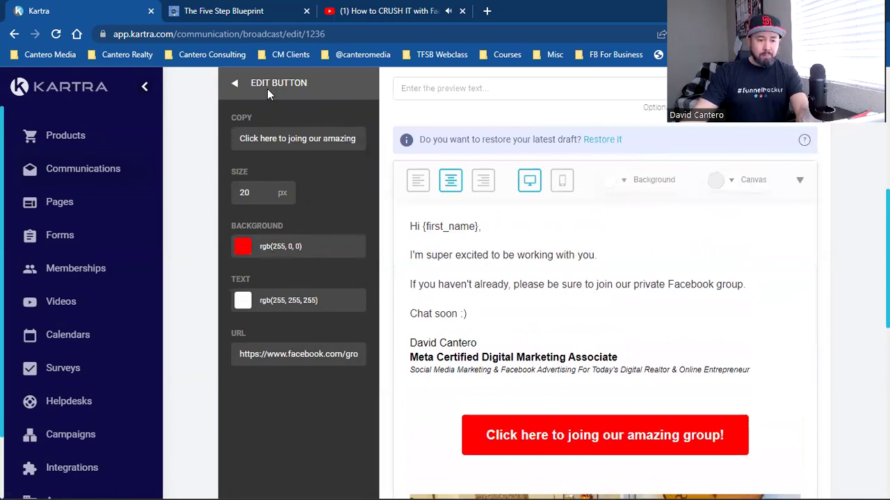
- Change the red button's copy to "Click here to watch todays video!"
{"action": "left_click_drag", "start_coordinate": [320, 140], "coordinate": [371, 145]}
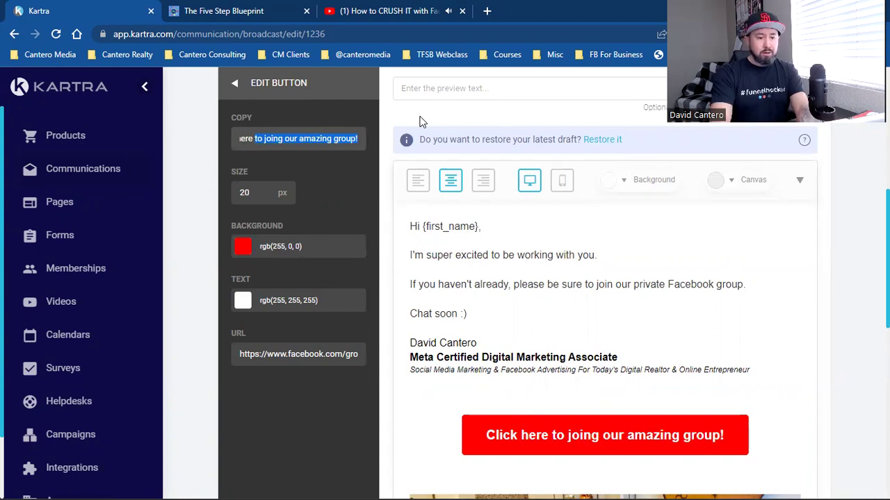
{"action": "type", "text": "to watch"}
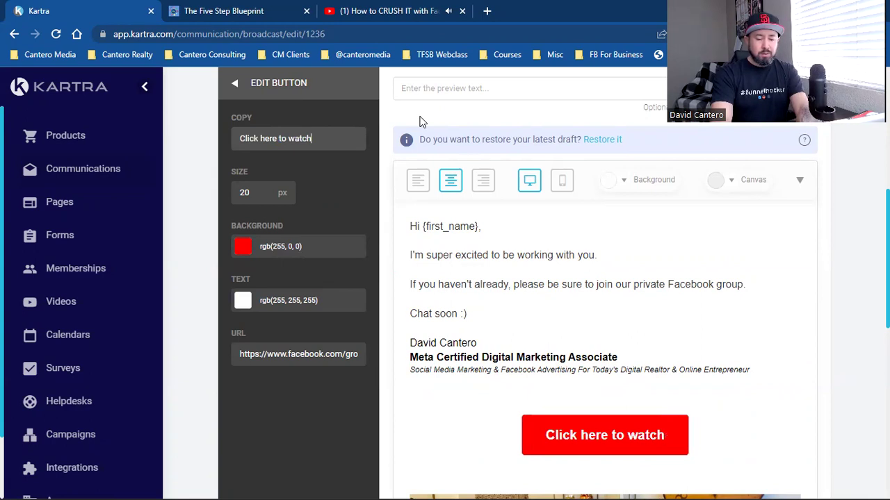
{"action": "type", "text": " toda"}
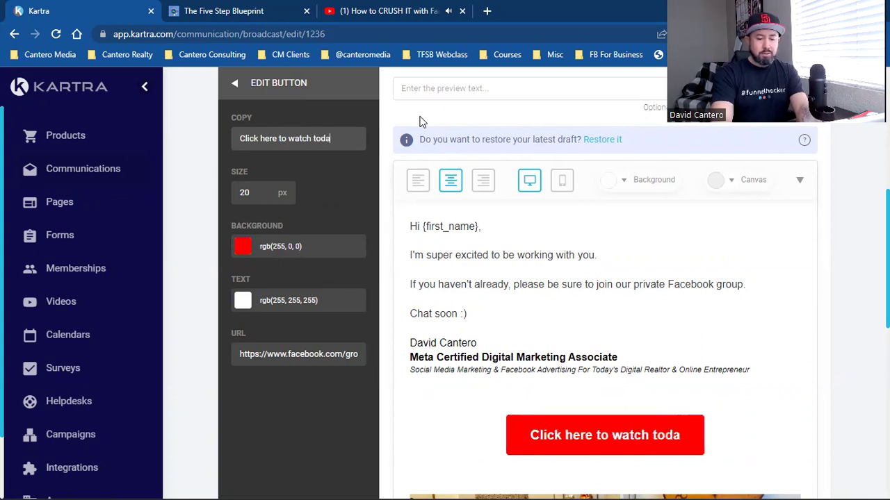
{"action": "type", "text": "ys video!"}
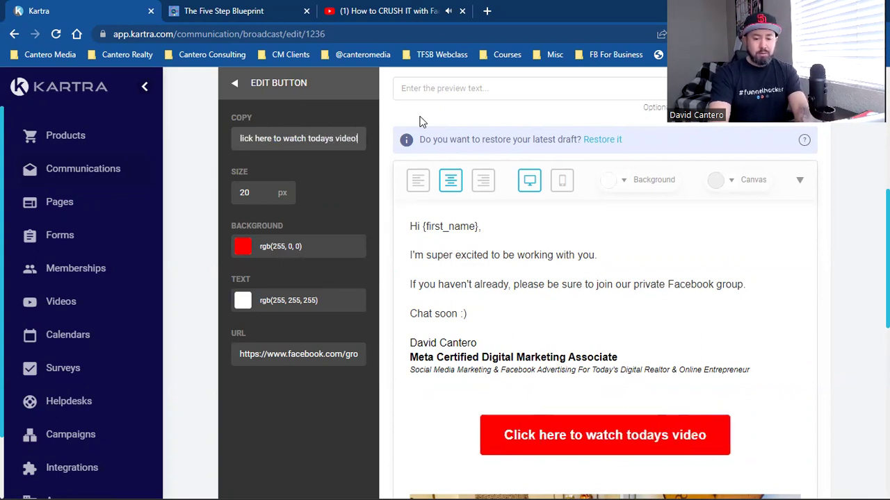
{"action": "left_click", "coordinate": [257, 348]}
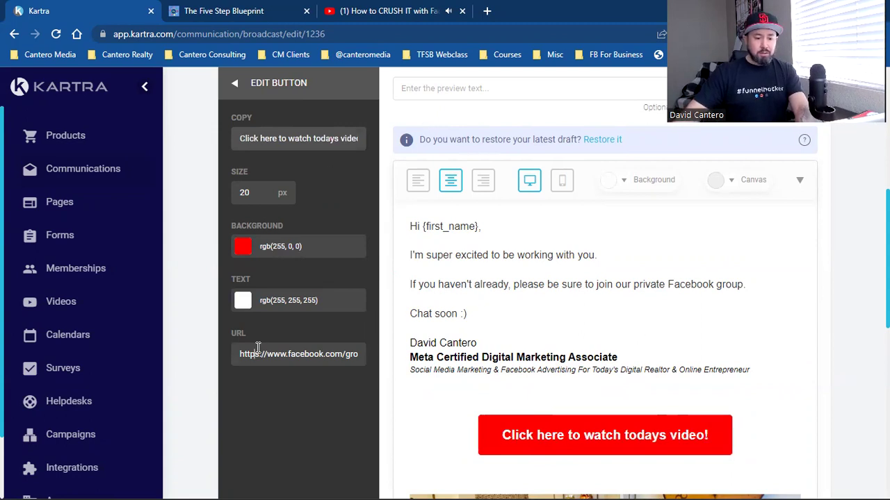
{"action": "key", "text": "BackSpace"}
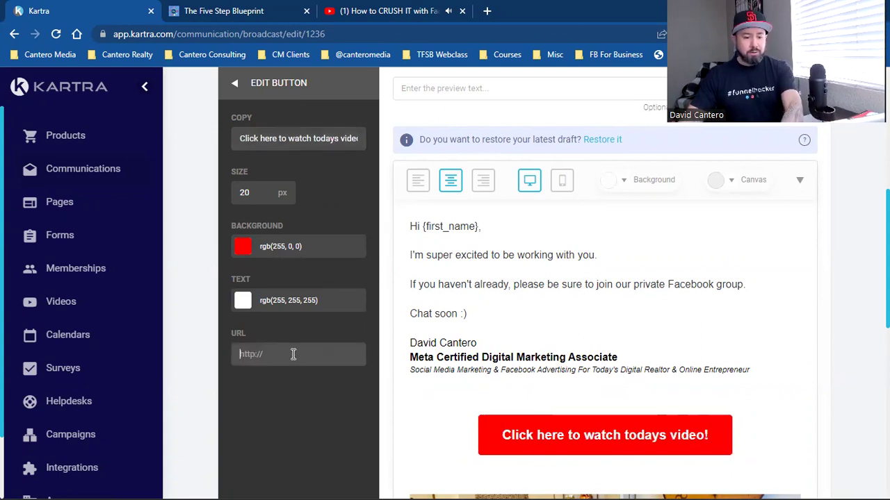
{"action": "key", "text": "ctrl+v"}
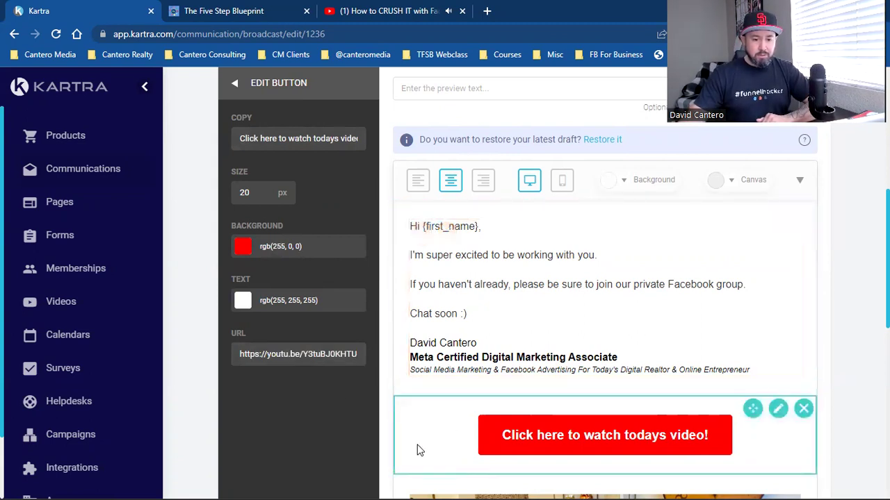
{"action": "left_click", "coordinate": [391, 360]}
{"action": "scroll", "coordinate": [556, 370], "scroll_direction": "down", "scroll_amount": 5}
{"action": "scroll", "coordinate": [556, 370], "scroll_direction": "down", "scroll_amount": 1}
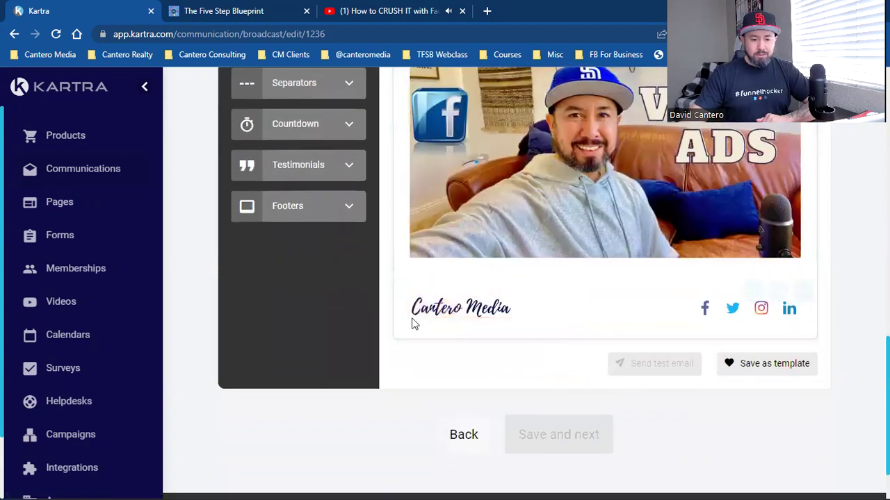
{"action": "left_click", "coordinate": [421, 311]}
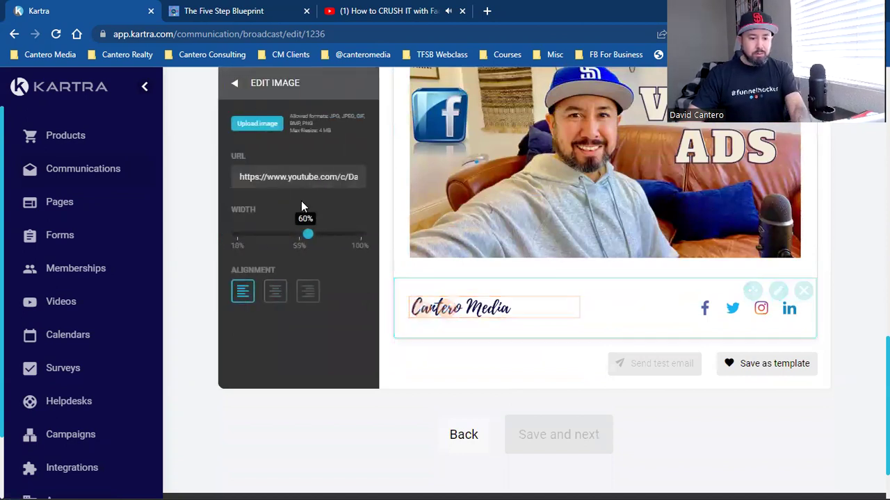
{"action": "triple_click", "coordinate": [292, 182]}
{"action": "key", "text": "ctrl+v"}
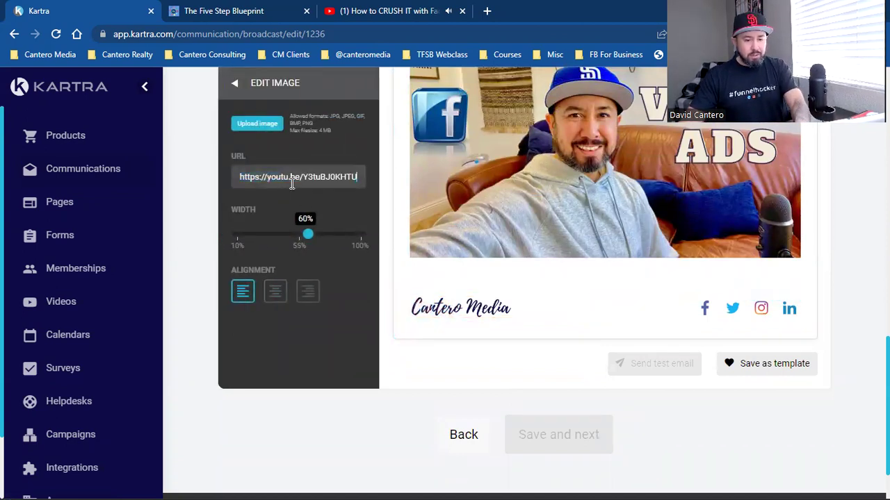
{"action": "left_click", "coordinate": [390, 443]}
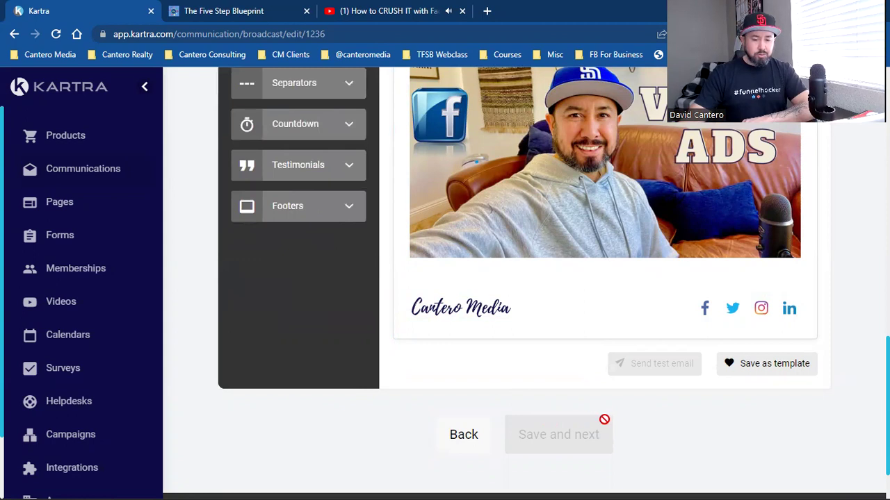
{"action": "scroll", "coordinate": [603, 420], "scroll_direction": "up", "scroll_amount": 2}
{"action": "scroll", "coordinate": [611, 426], "scroll_direction": "up", "scroll_amount": 6}
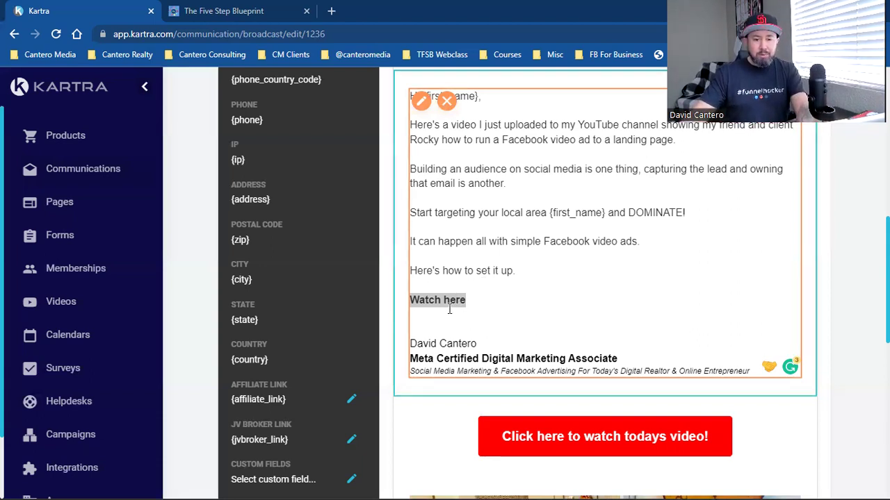
{"action": "scroll", "coordinate": [309, 313], "scroll_direction": "up", "scroll_amount": 3}
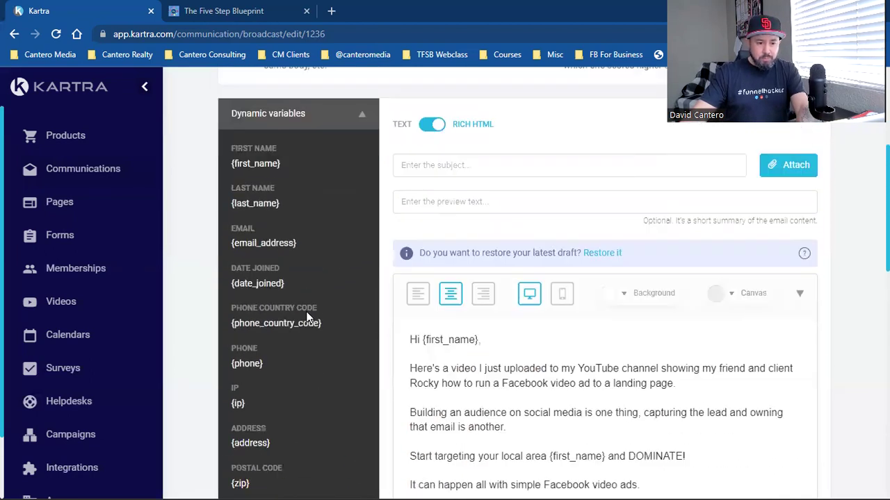
{"action": "scroll", "coordinate": [307, 312], "scroll_direction": "down", "scroll_amount": 10}
{"action": "scroll", "coordinate": [424, 306], "scroll_direction": "up", "scroll_amount": 5}
{"action": "scroll", "coordinate": [424, 304], "scroll_direction": "up", "scroll_amount": 1}
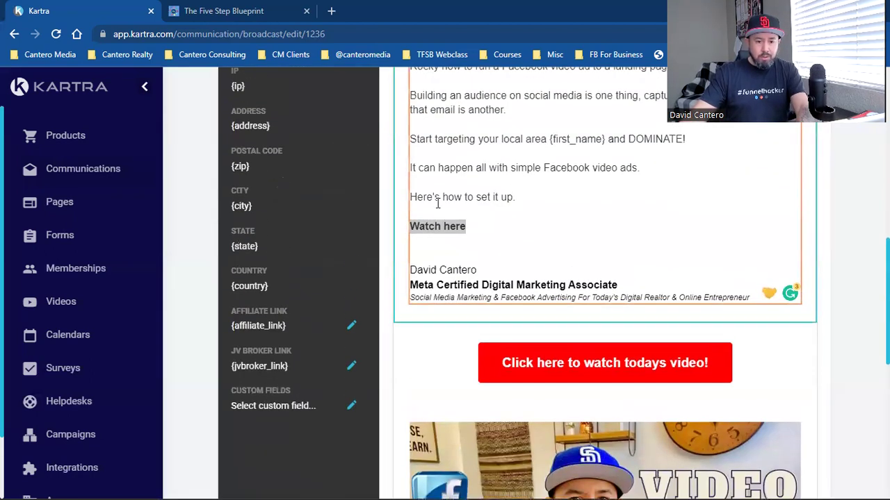
{"action": "left_click_drag", "start_coordinate": [465, 226], "coordinate": [409, 226]}
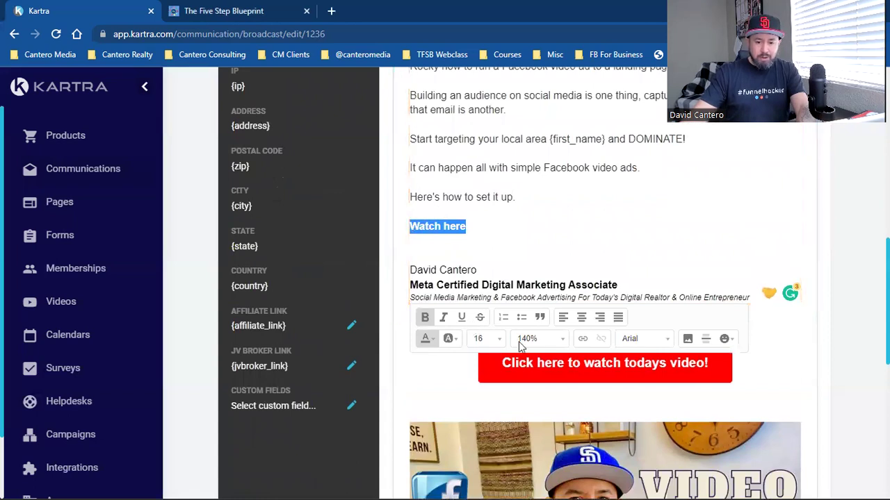
{"action": "left_click", "coordinate": [584, 339]}
{"action": "type", "text": "https://youtu.be/Y3tuBJ0KHTU"}
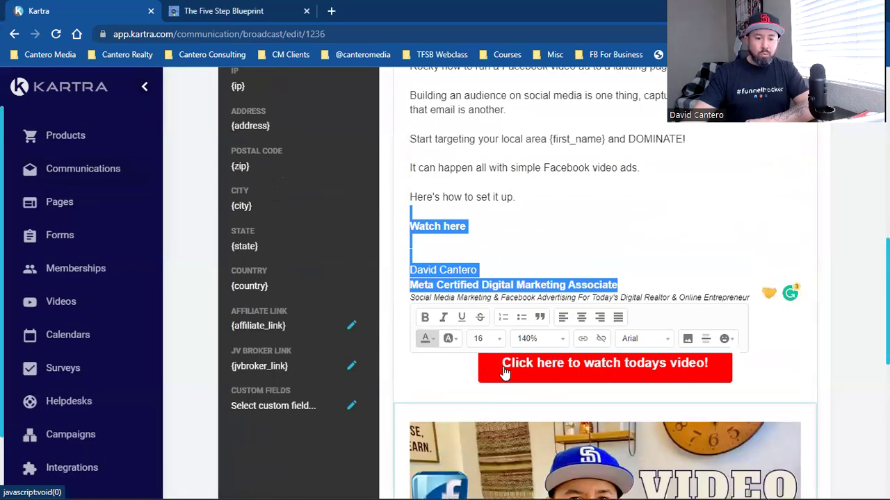
{"action": "left_click", "coordinate": [466, 228]}
{"action": "left_click_drag", "start_coordinate": [466, 228], "coordinate": [371, 226]}
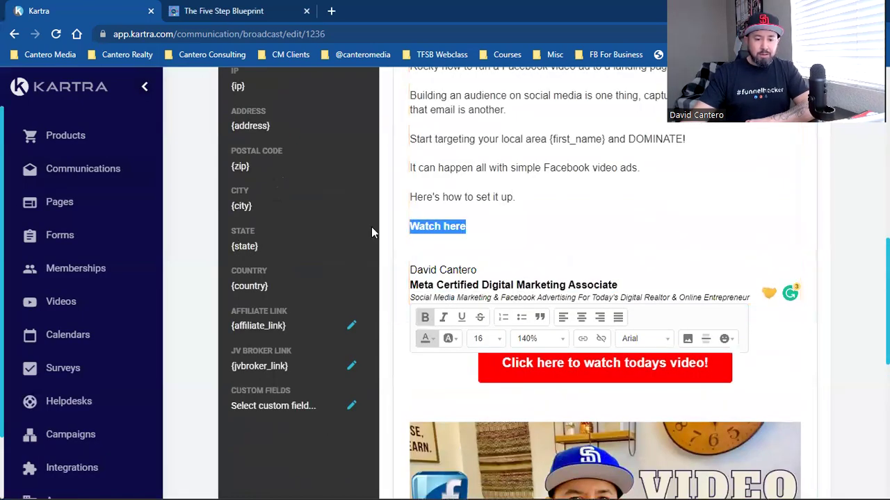
{"action": "left_click", "coordinate": [528, 226]}
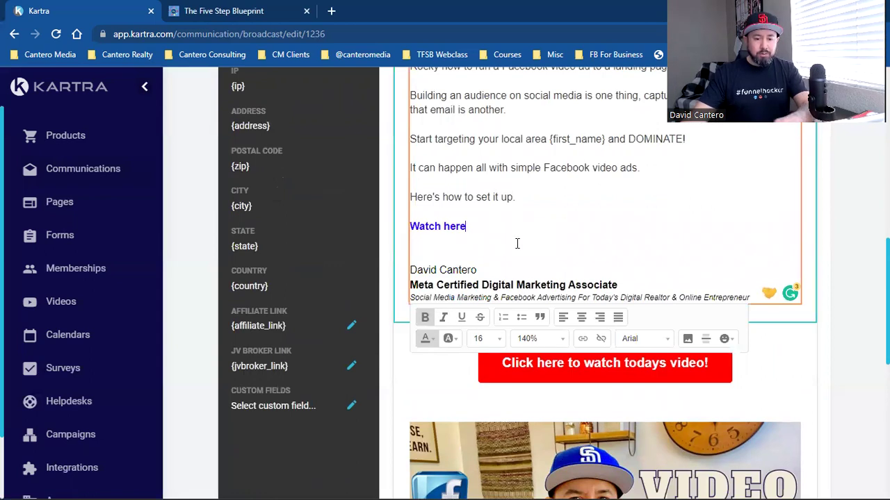
{"action": "left_click", "coordinate": [367, 87]}
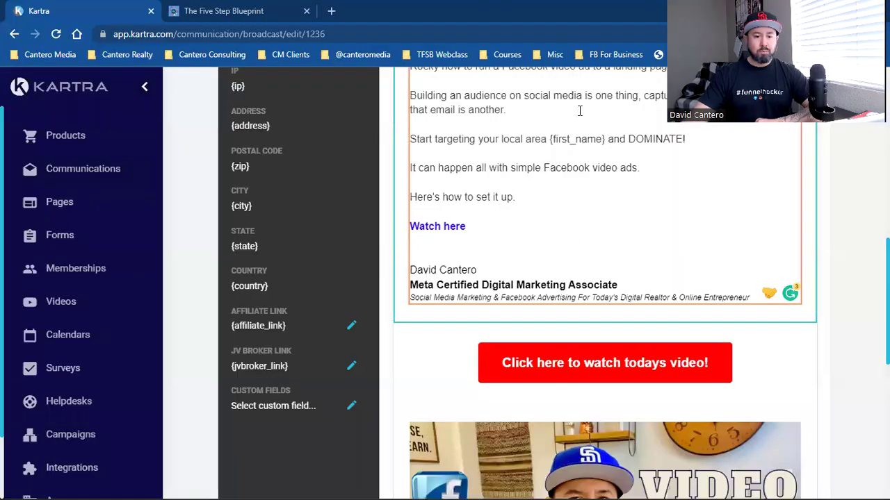
{"action": "left_click", "coordinate": [572, 244]}
- Review the email's linked elements: the "Watch here" text, the red button, the thumbnail and the footer logo
{"action": "scroll", "coordinate": [565, 285], "scroll_direction": "down", "scroll_amount": 2}
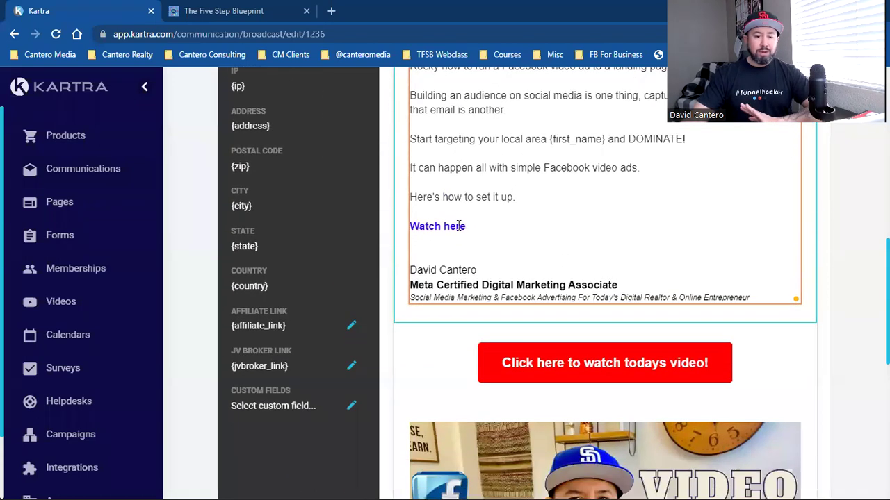
{"action": "double_click", "coordinate": [456, 230]}
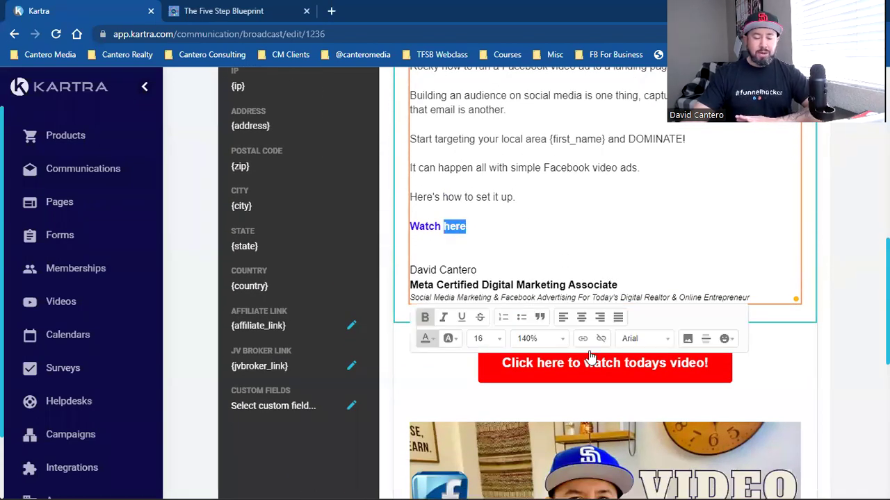
{"action": "scroll", "coordinate": [527, 239], "scroll_direction": "down", "scroll_amount": 4}
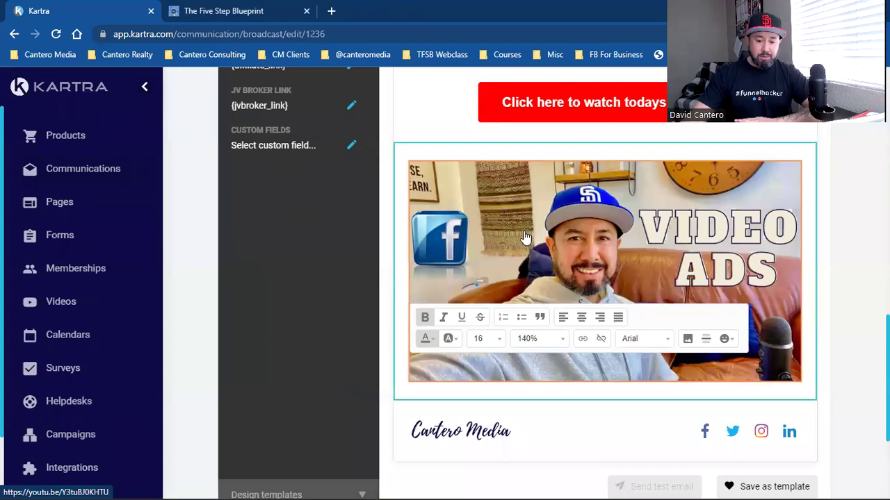
{"action": "scroll", "coordinate": [527, 238], "scroll_direction": "down", "scroll_amount": 2}
{"action": "left_click", "coordinate": [438, 301]}
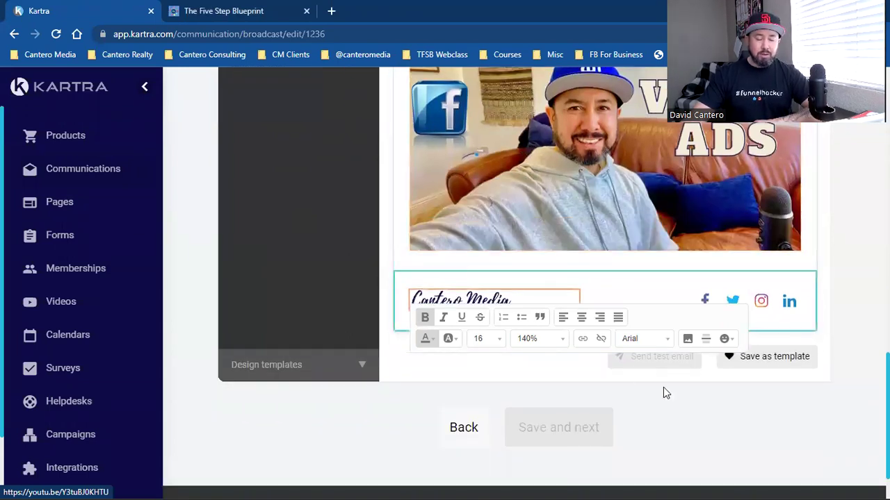
{"action": "scroll", "coordinate": [806, 447], "scroll_direction": "up", "scroll_amount": 8}
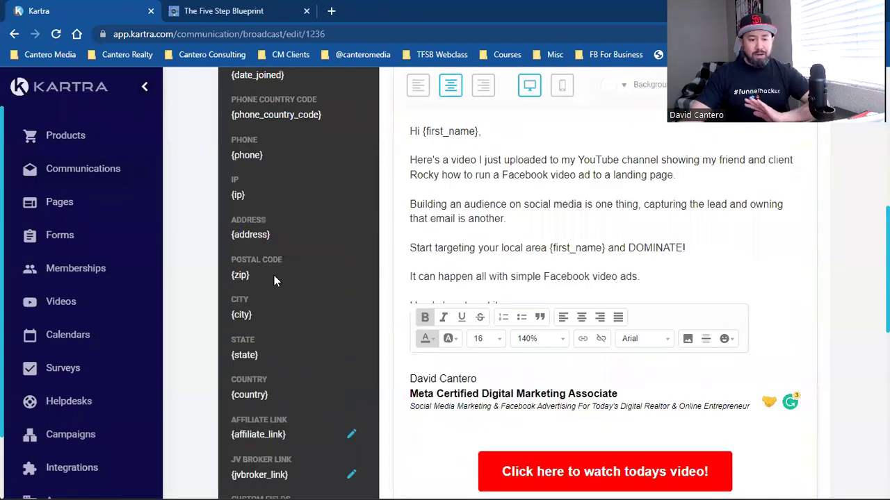
- View the first-name dynamic variable and the design template categories, and return to the dynamic variables list
{"action": "scroll", "coordinate": [274, 275], "scroll_direction": "up", "scroll_amount": 3}
{"action": "left_click", "coordinate": [256, 173]}
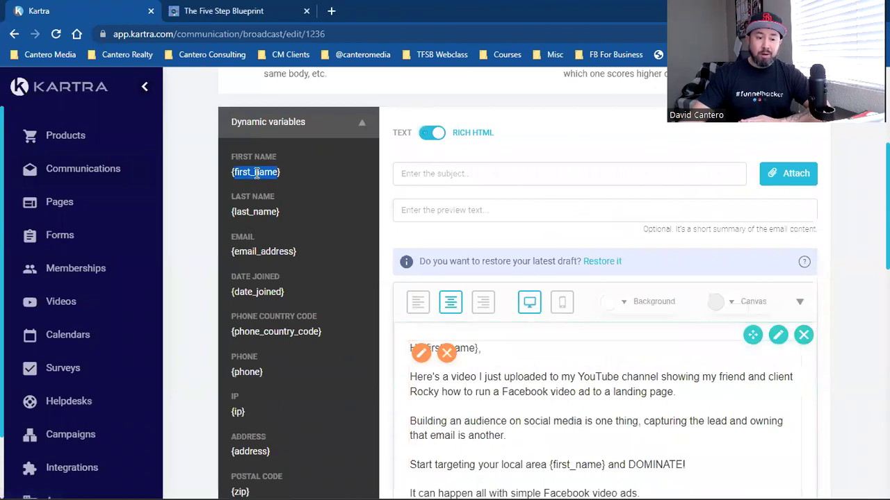
{"action": "right_click", "coordinate": [257, 173]}
{"action": "left_click", "coordinate": [259, 181]}
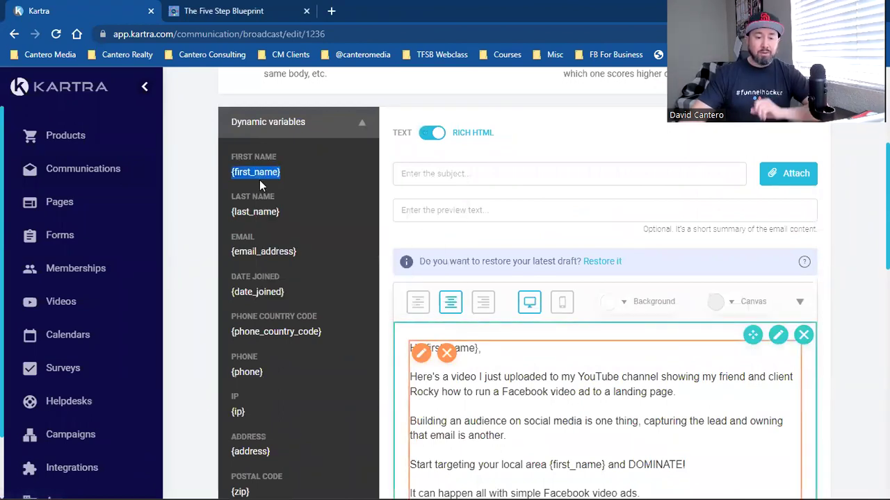
{"action": "left_click", "coordinate": [363, 126]}
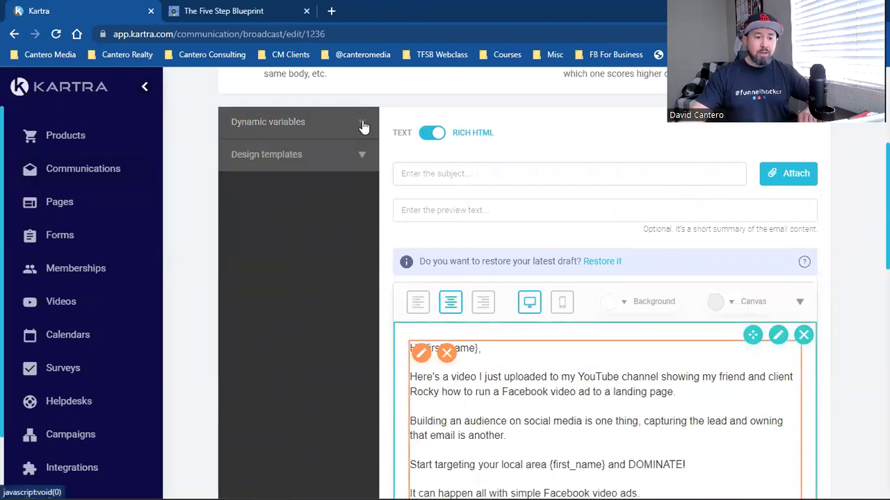
{"action": "left_click", "coordinate": [364, 162]}
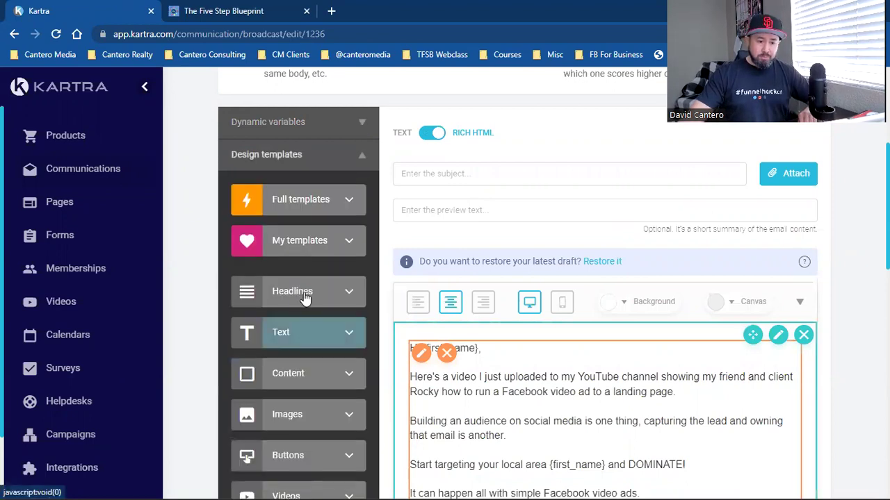
{"action": "left_click", "coordinate": [359, 125]}
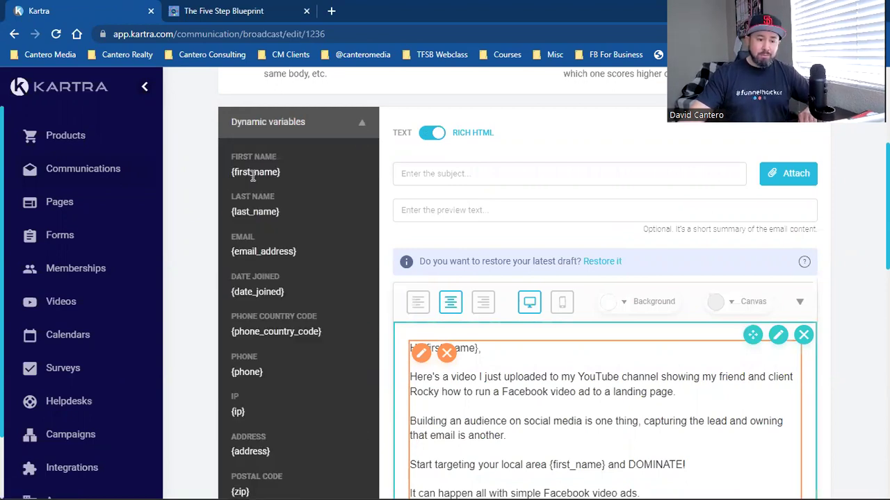
- Copy the {first_name} dynamic variable and paste it into the email's subject line
{"action": "left_click", "coordinate": [254, 174]}
{"action": "right_click", "coordinate": [254, 177]}
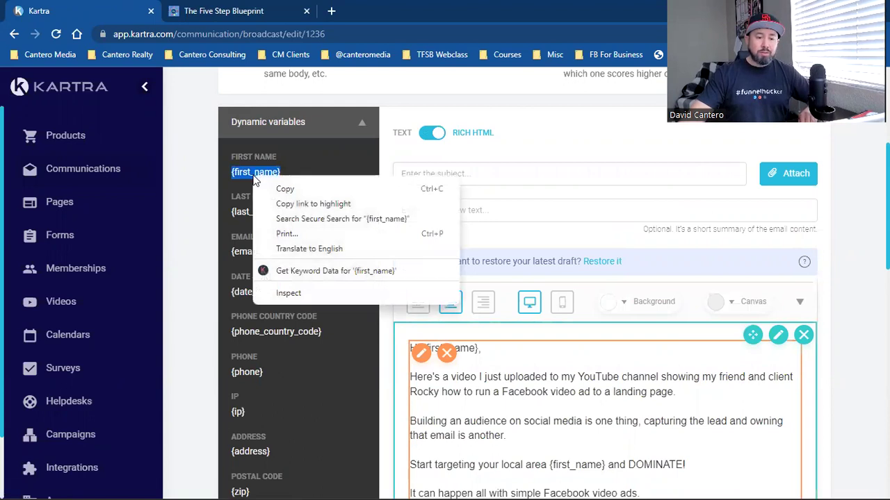
{"action": "left_click", "coordinate": [282, 188]}
{"action": "left_click", "coordinate": [441, 174]}
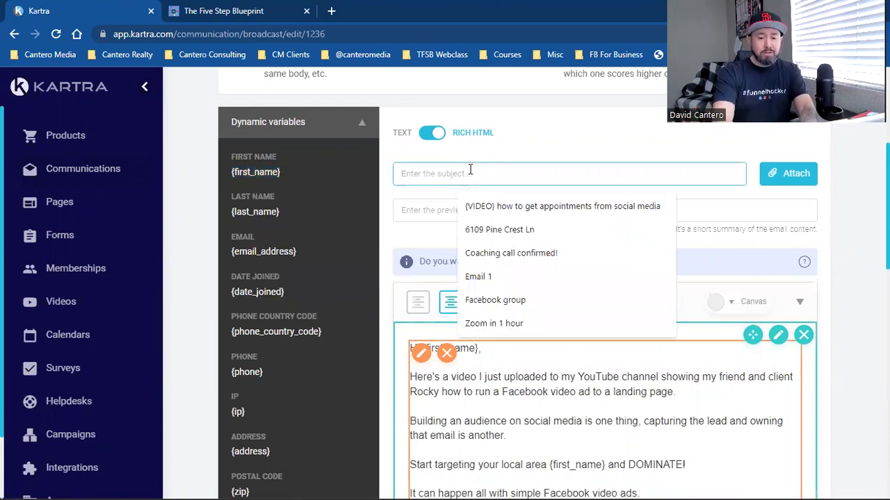
{"action": "key", "text": "ctrl+v"}
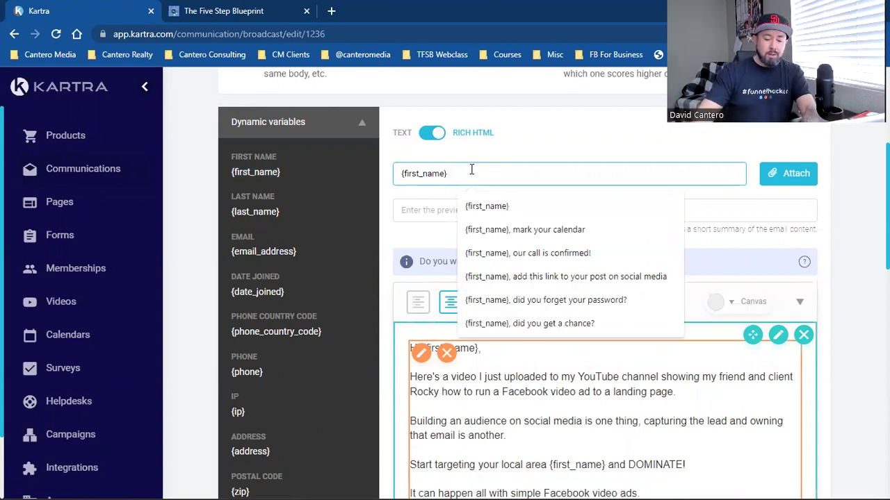
- Complete the email subject so it reads "{first_name}, this is how you dominate a local area"
{"action": "type", "text": ","}
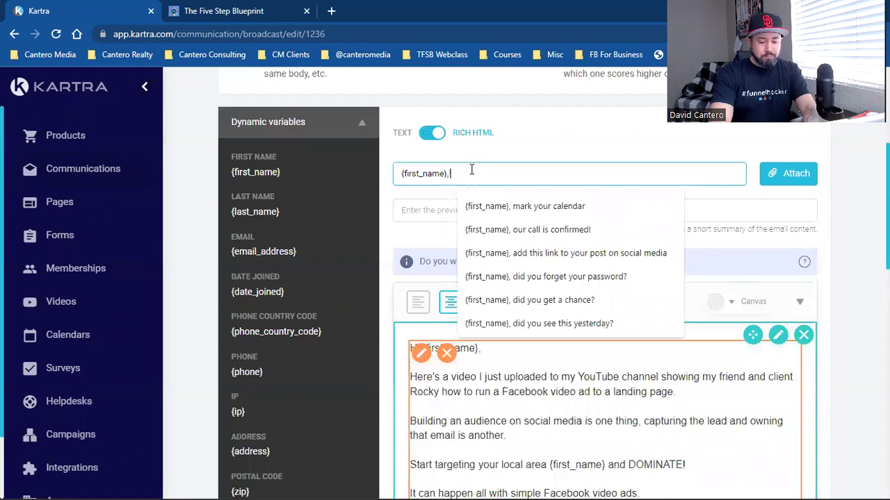
{"action": "type", "text": " this is how t"}
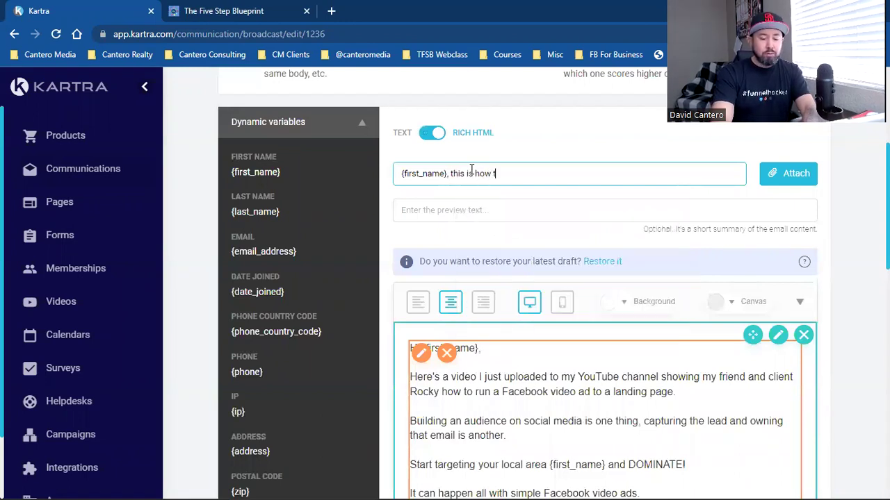
{"action": "key", "text": "BackSpace"}
{"action": "type", "text": "you dominca"}
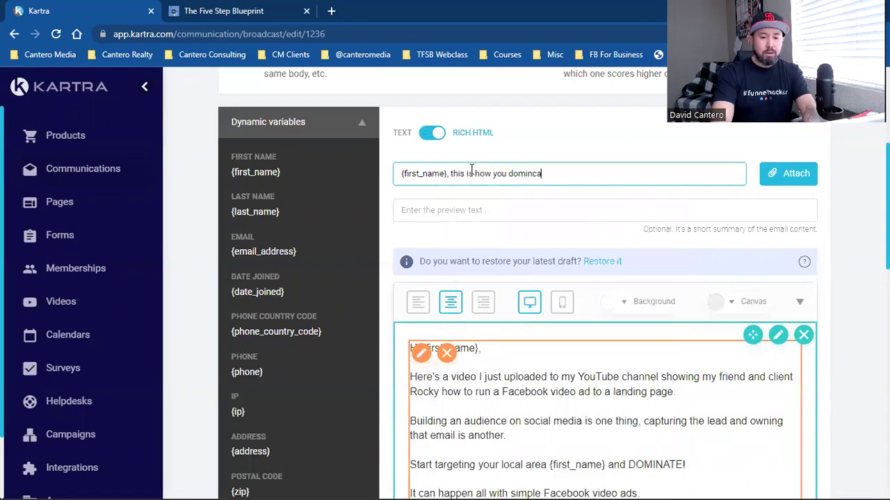
{"action": "key", "text": "BackSpace"}
{"action": "key", "text": "BackSpace"}
{"action": "key", "text": "BackSpace"}
{"action": "key", "text": "BackSpace"}
{"action": "type", "text": "ate a local area"}
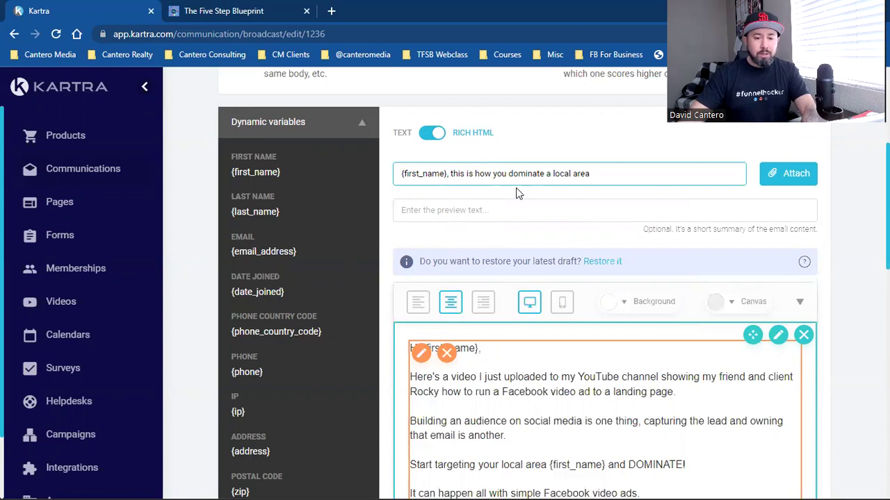
- Reword the email body sentence to "It can all happen with simple Facebook video ads."
{"action": "scroll", "coordinate": [545, 254], "scroll_direction": "down", "scroll_amount": 2}
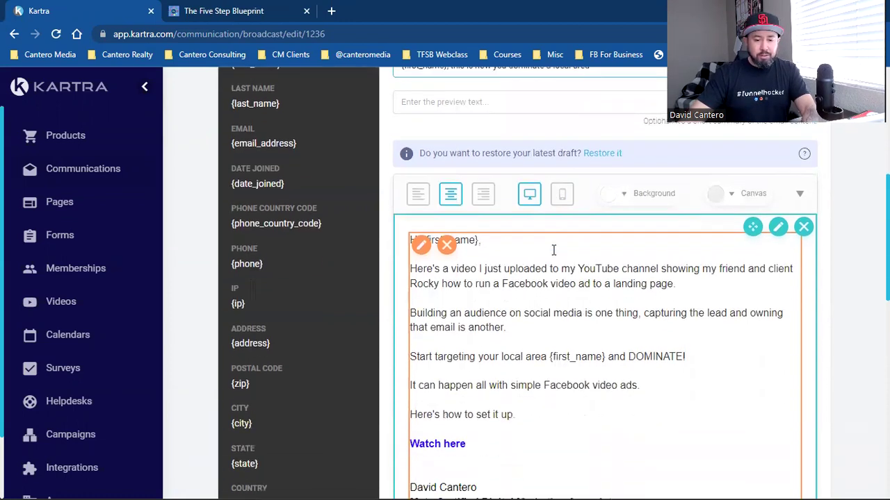
{"action": "scroll", "coordinate": [646, 309], "scroll_direction": "down", "scroll_amount": 3}
{"action": "scroll", "coordinate": [647, 313], "scroll_direction": "down", "scroll_amount": 6}
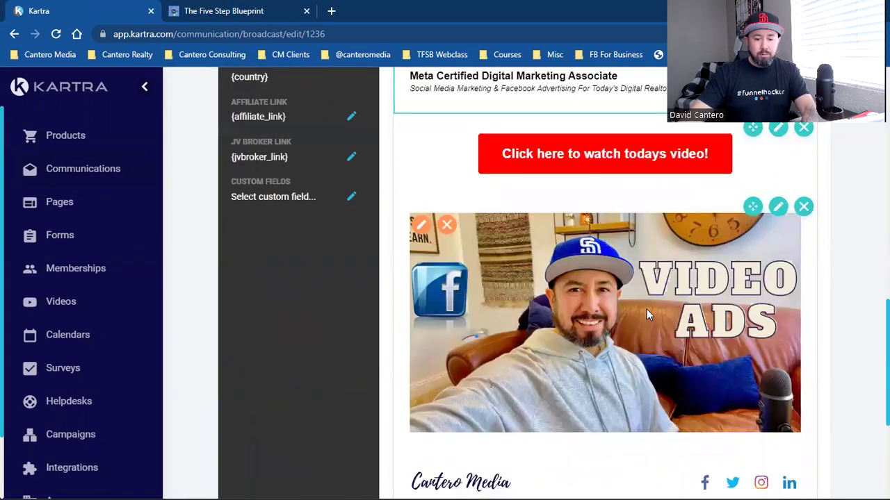
{"action": "scroll", "coordinate": [672, 340], "scroll_direction": "up", "scroll_amount": 3}
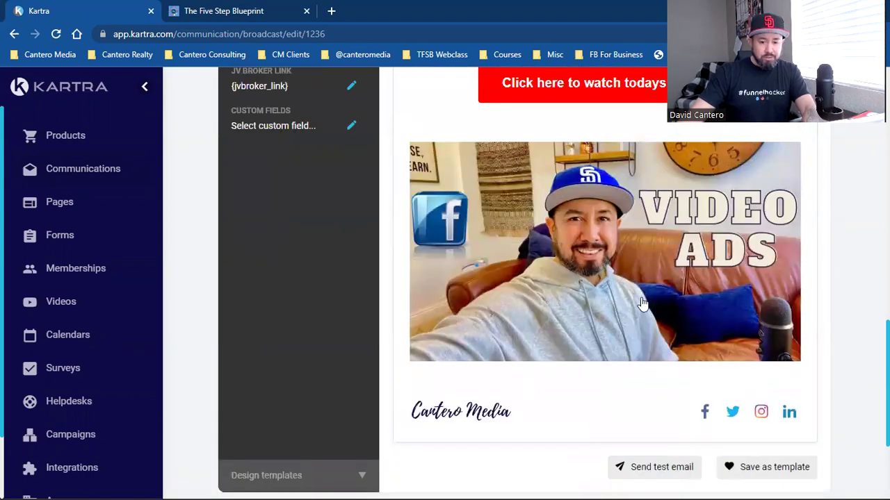
{"action": "scroll", "coordinate": [700, 306], "scroll_direction": "down", "scroll_amount": 3}
{"action": "scroll", "coordinate": [773, 315], "scroll_direction": "up", "scroll_amount": 10}
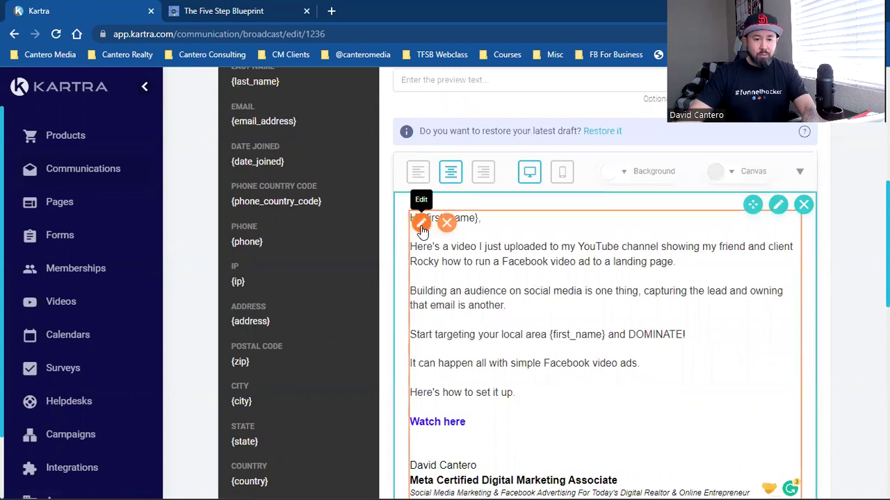
{"action": "left_click", "coordinate": [421, 222]}
{"action": "scroll", "coordinate": [488, 243], "scroll_direction": "up", "scroll_amount": 2}
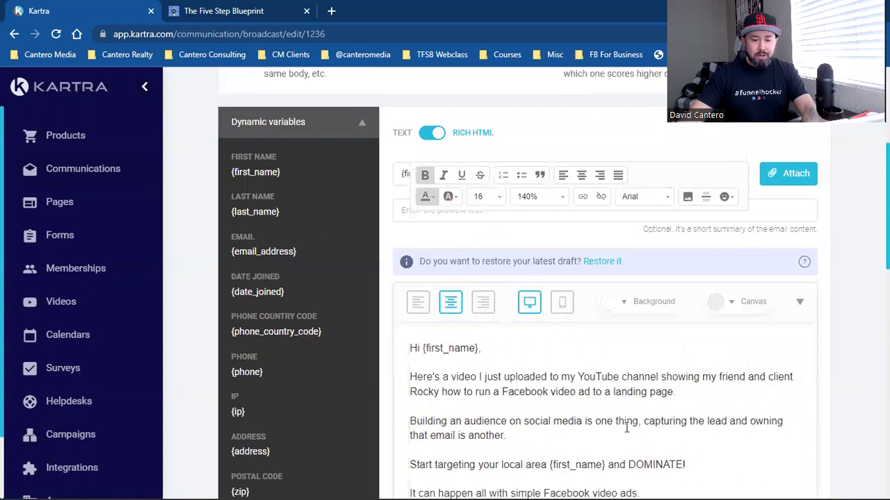
{"action": "scroll", "coordinate": [438, 244], "scroll_direction": "down", "scroll_amount": 2}
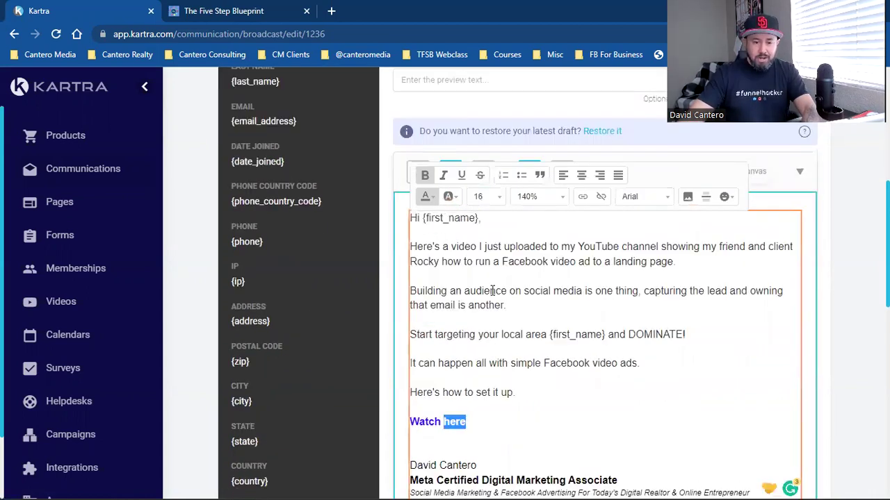
{"action": "scroll", "coordinate": [523, 362], "scroll_direction": "down", "scroll_amount": 1}
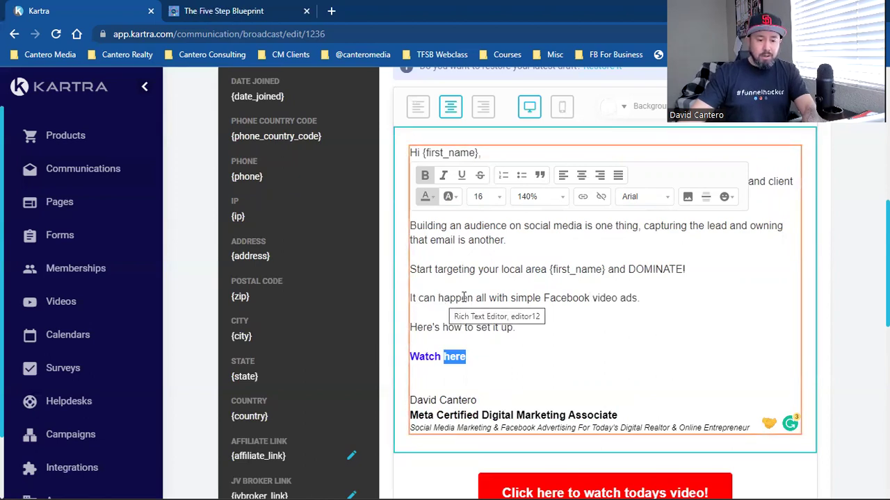
{"action": "key", "text": "Up"}
{"action": "key", "text": "Up"}
{"action": "key", "text": "BackSpace"}
{"action": "key", "text": "BackSpace"}
{"action": "key", "text": "BackSpace"}
{"action": "key", "text": "BackSpace"}
{"action": "key", "text": "BackSpace"}
{"action": "key", "text": "BackSpace"}
{"action": "key", "text": "BackSpace"}
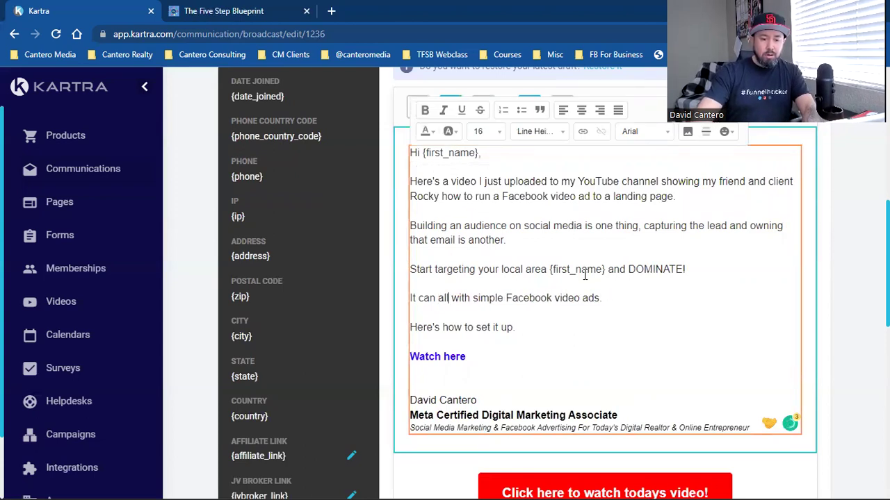
{"action": "type", "text": "happen"}
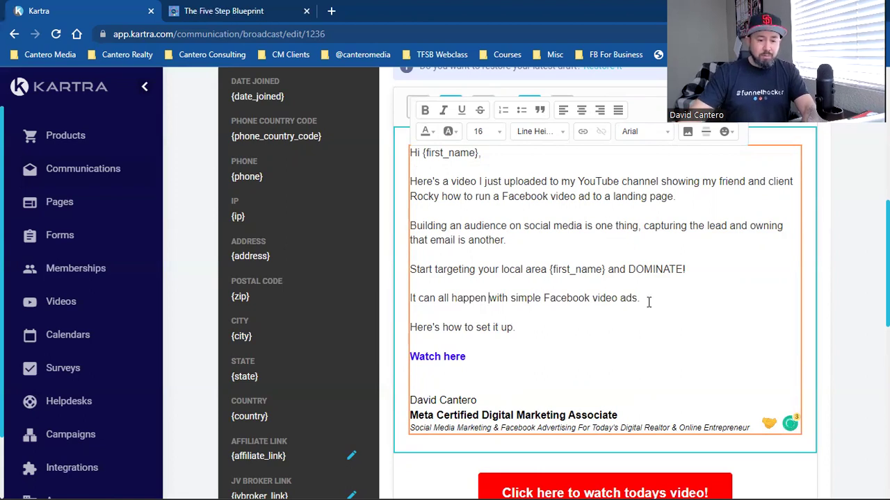
- Save the email message and continue past the advanced automations without adding one
{"action": "scroll", "coordinate": [512, 346], "scroll_direction": "down", "scroll_amount": 1}
{"action": "scroll", "coordinate": [511, 346], "scroll_direction": "down", "scroll_amount": 10}
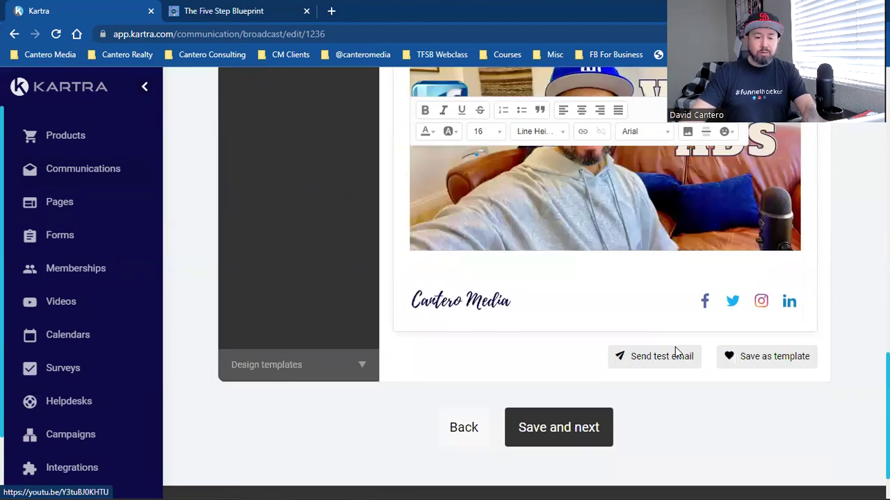
{"action": "left_click", "coordinate": [572, 427]}
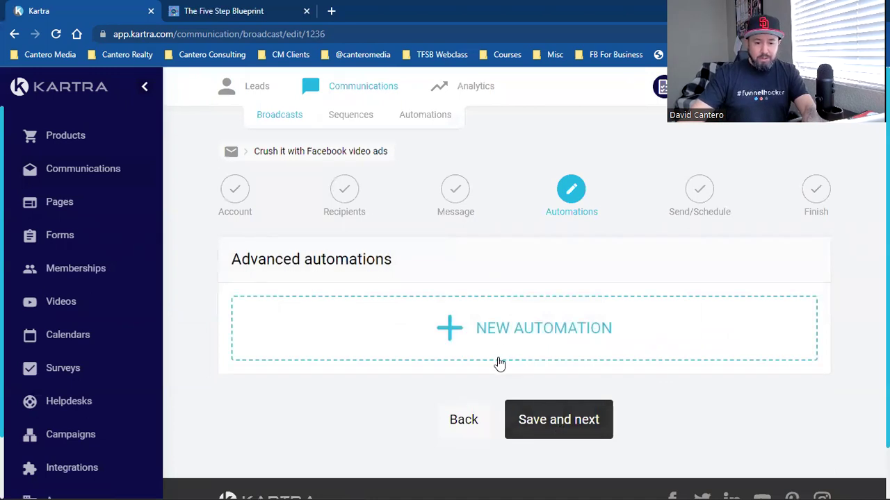
{"action": "left_click", "coordinate": [584, 434]}
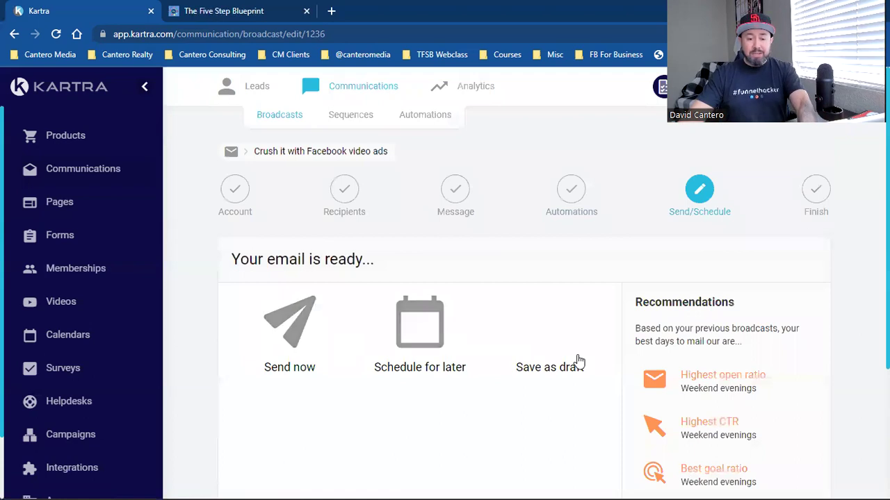
- Choose to send the broadcast now and confirm the sending
{"action": "left_click", "coordinate": [271, 341]}
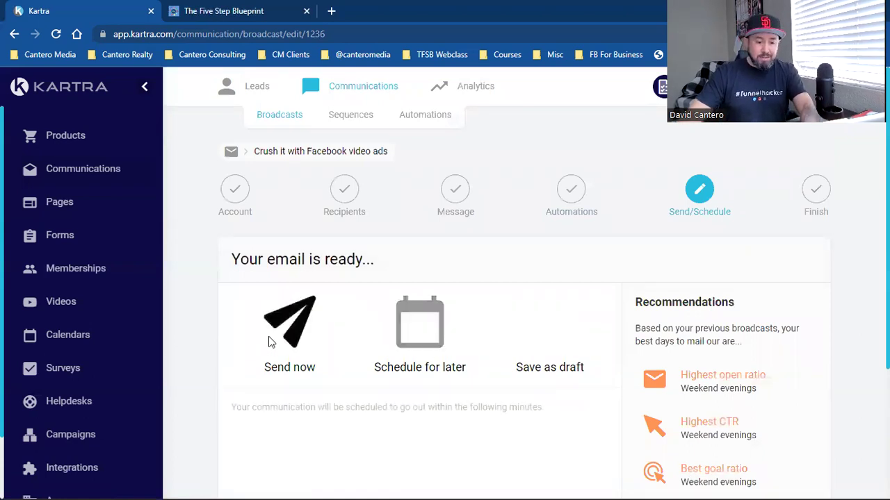
{"action": "scroll", "coordinate": [271, 341], "scroll_direction": "down", "scroll_amount": 2}
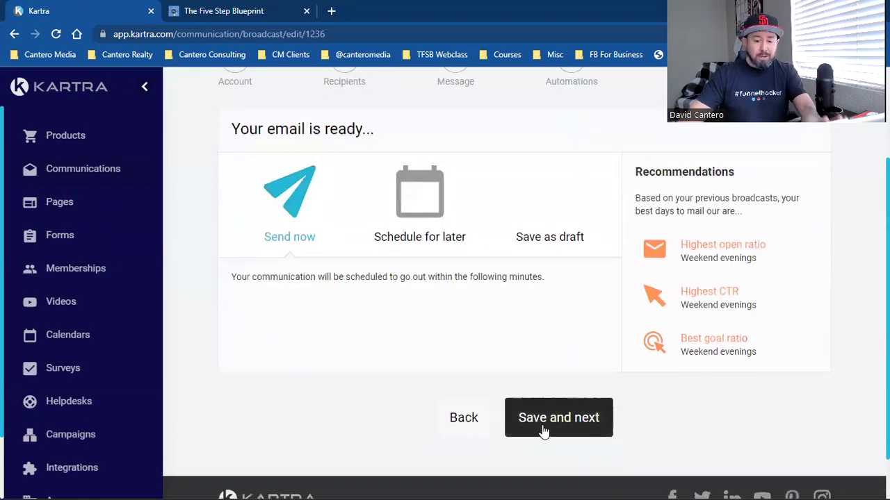
{"action": "left_click", "coordinate": [544, 432]}
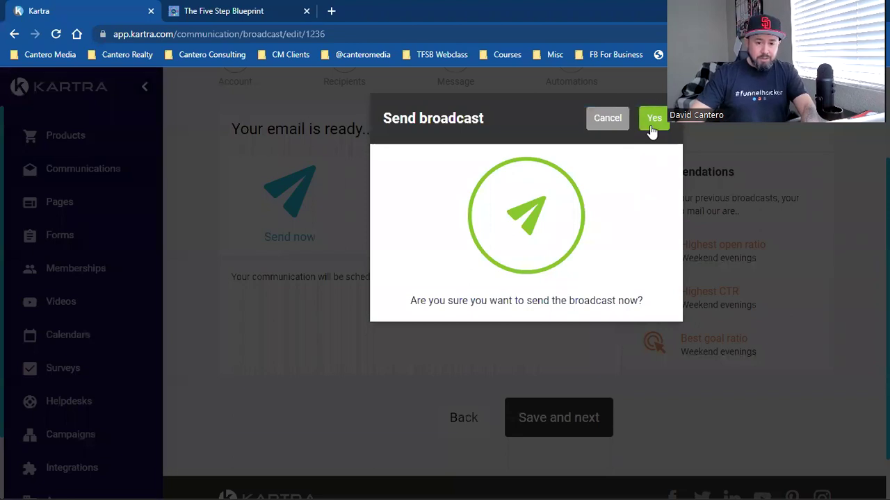
{"action": "left_click", "coordinate": [654, 119]}
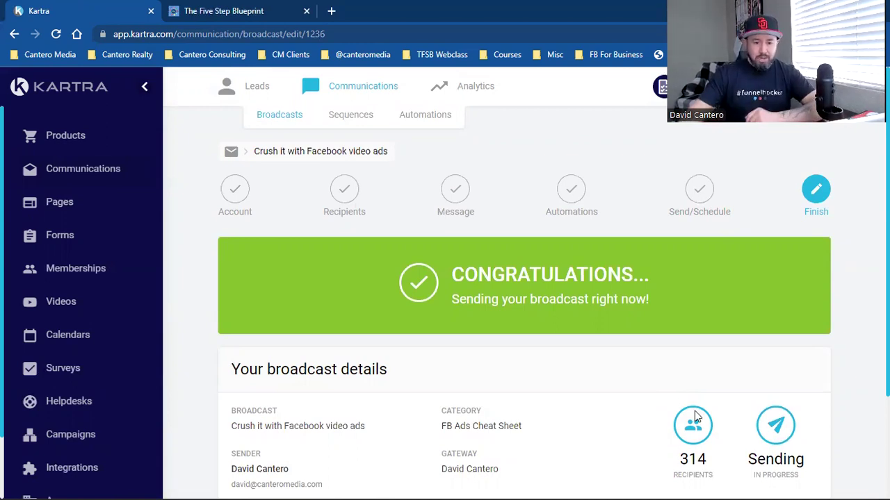
- View the broadcast analytics for Today and check the opens, spam and unsubscribe columns of the sent broadcast
{"action": "mouse_move", "coordinate": [481, 91]}
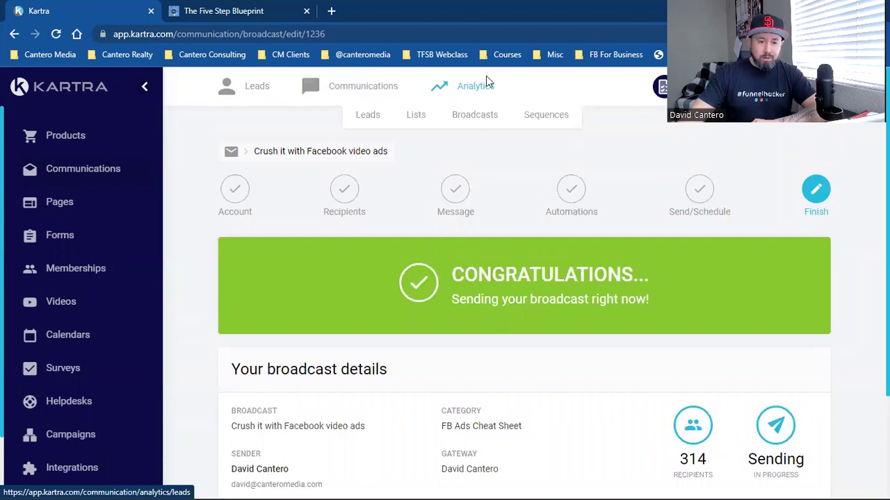
{"action": "left_click", "coordinate": [475, 115]}
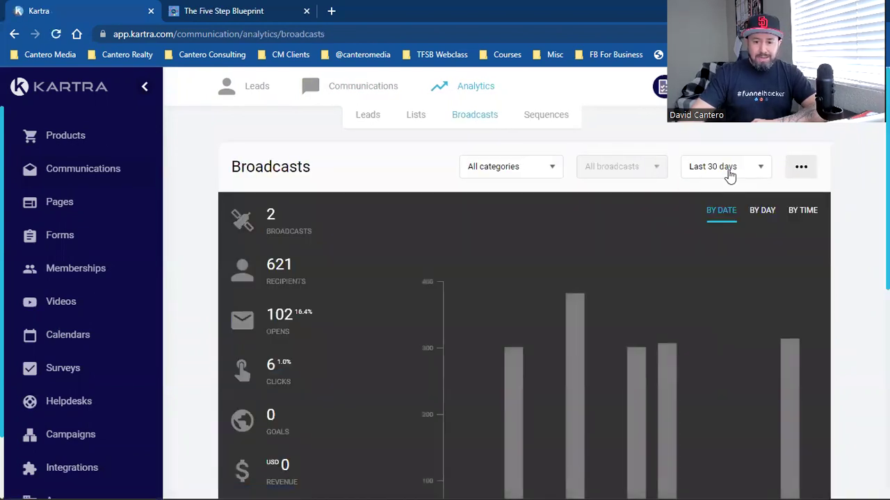
{"action": "left_click", "coordinate": [730, 169]}
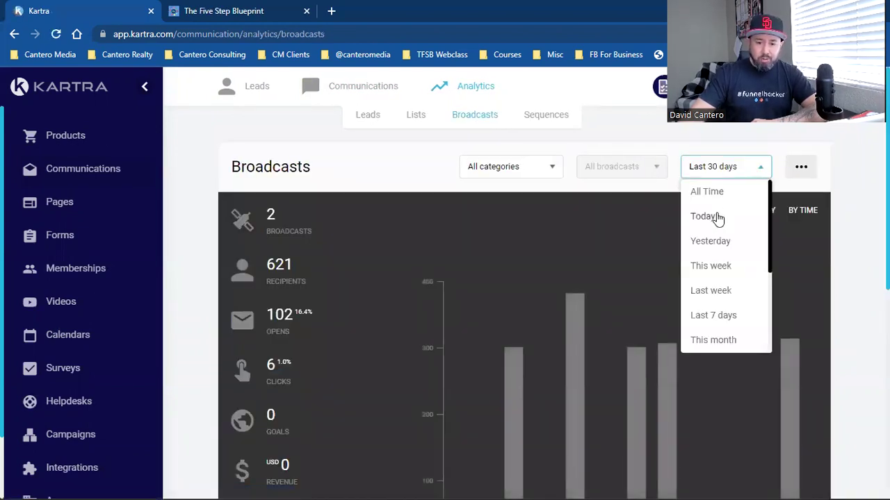
{"action": "left_click", "coordinate": [716, 217]}
{"action": "double_click", "coordinate": [271, 321]}
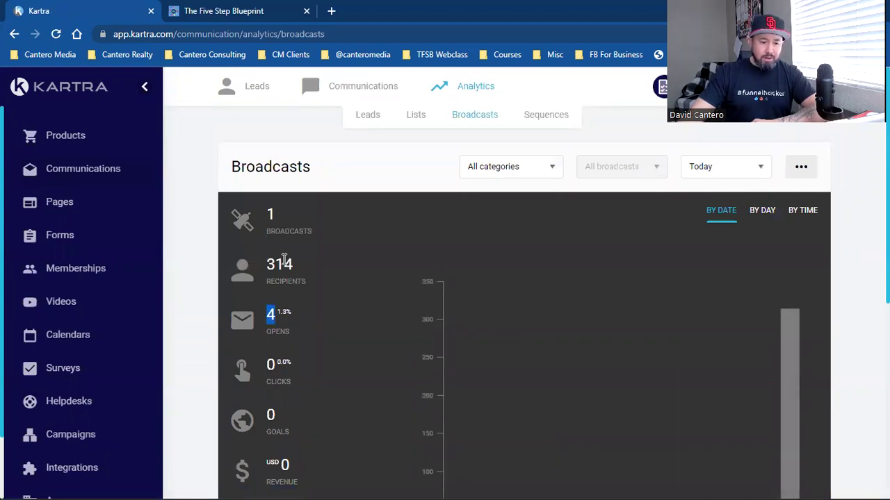
{"action": "scroll", "coordinate": [273, 317], "scroll_direction": "down", "scroll_amount": 5}
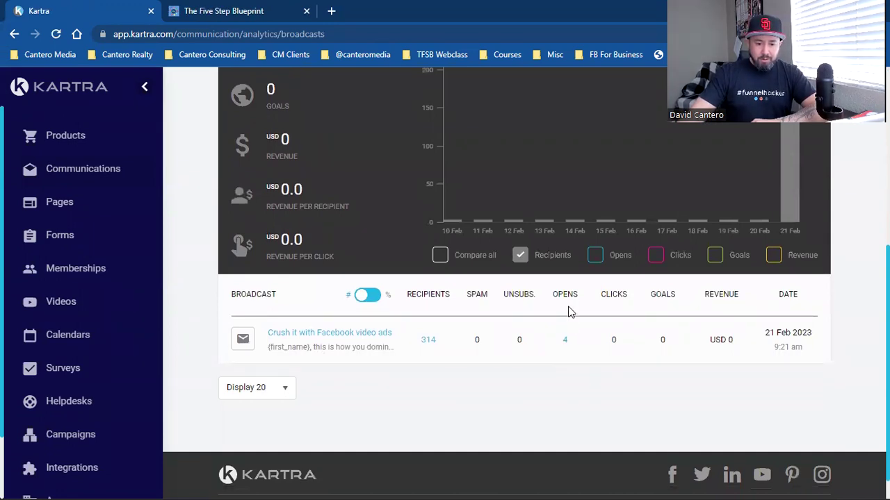
{"action": "double_click", "coordinate": [480, 294]}
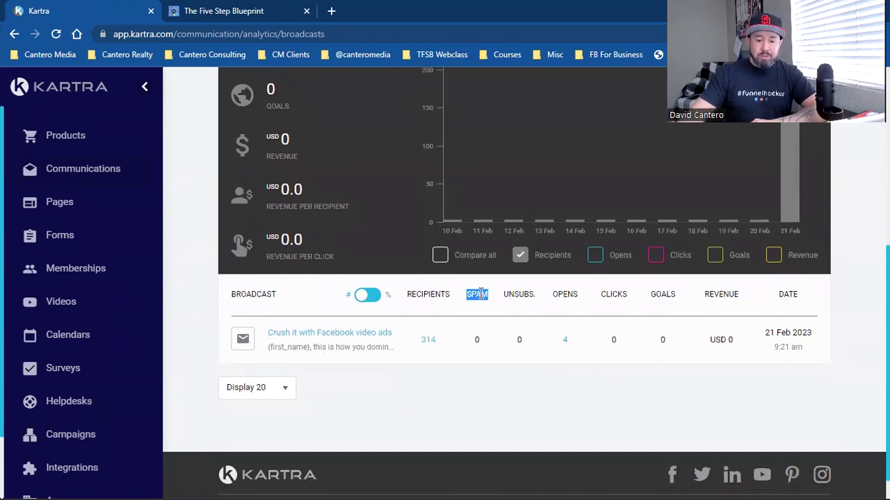
{"action": "double_click", "coordinate": [513, 294]}
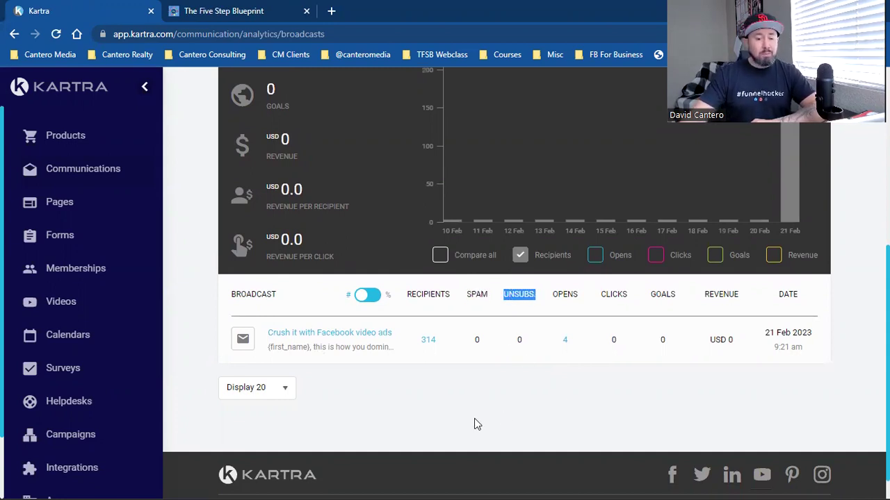
{"action": "left_click", "coordinate": [563, 296]}
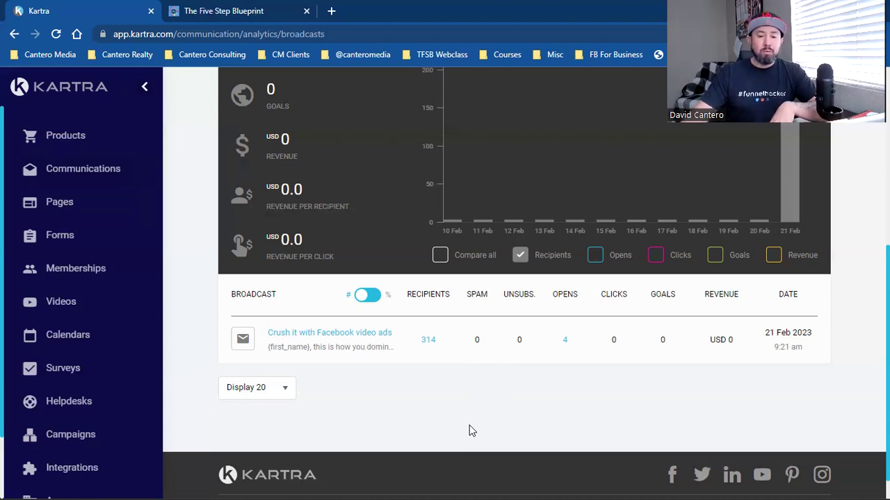
- Refresh the broadcast analytics, limit the period to Today again and check the number and percentage of opens
{"action": "scroll", "coordinate": [469, 431], "scroll_direction": "up", "scroll_amount": 5}
{"action": "key", "text": "F5"}
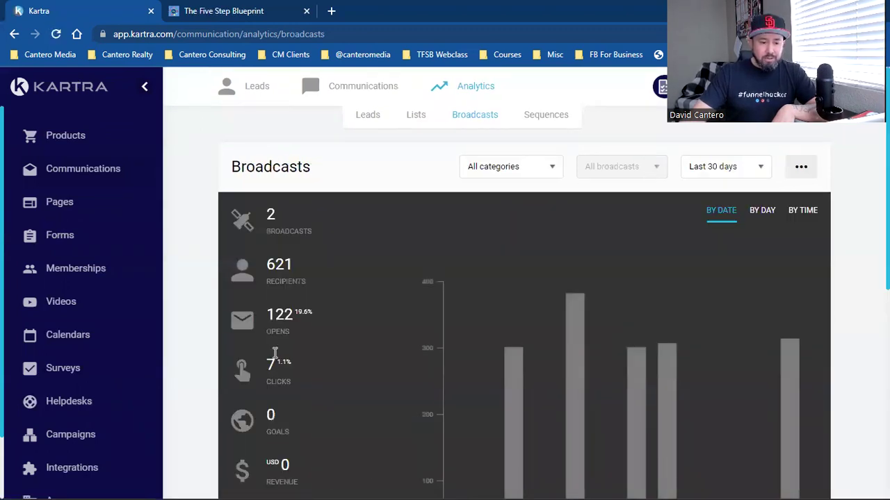
{"action": "double_click", "coordinate": [277, 314]}
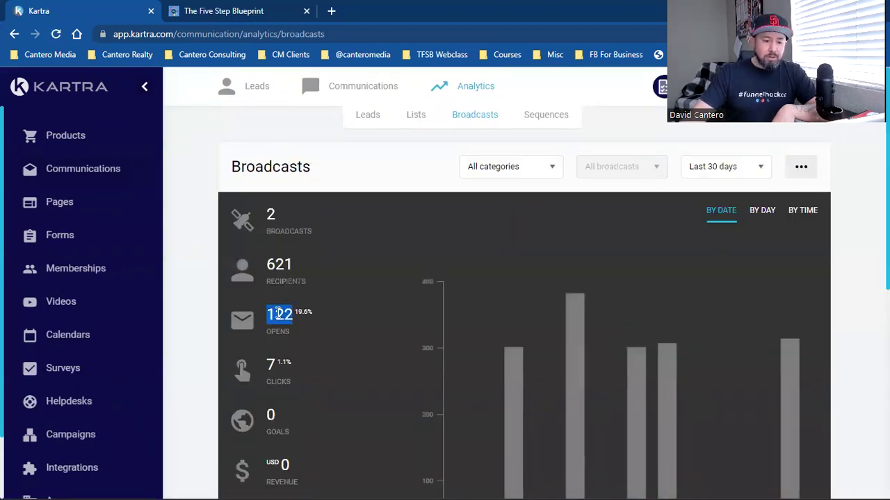
{"action": "left_click", "coordinate": [725, 171]}
{"action": "left_click", "coordinate": [702, 217]}
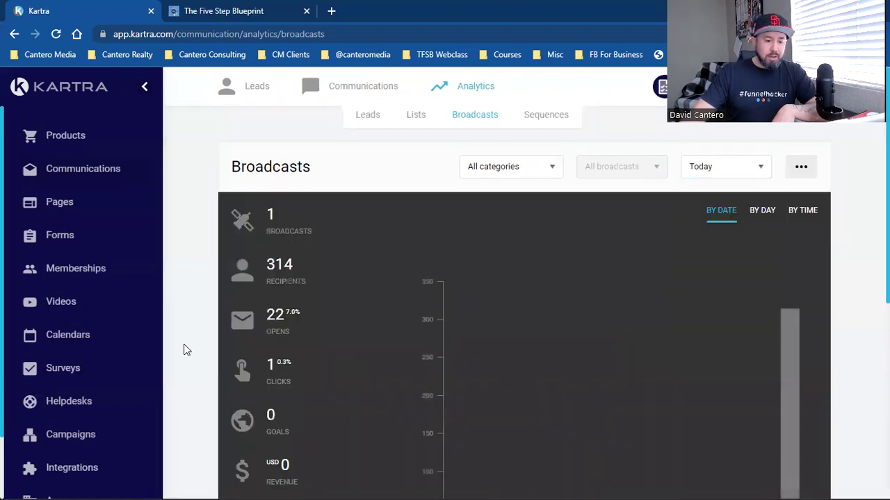
{"action": "double_click", "coordinate": [274, 315]}
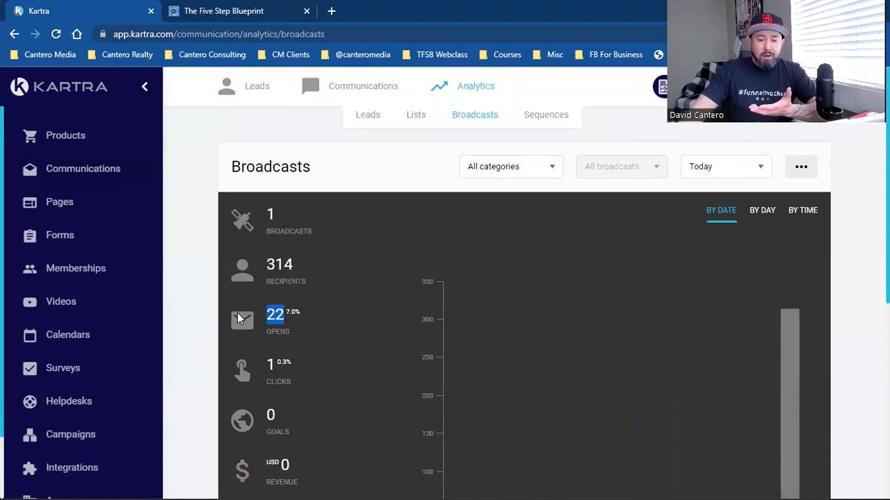
{"action": "left_click", "coordinate": [280, 313]}
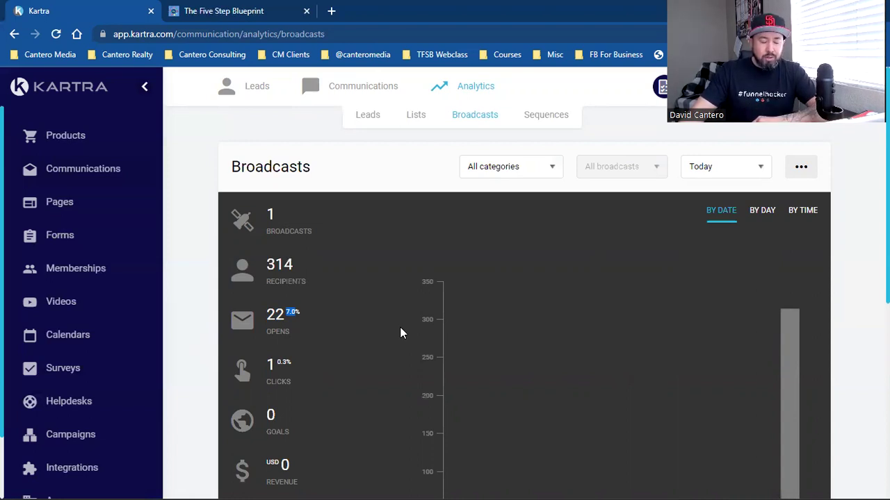
- Open the list of leads who unsubscribed from the "Crush it with Facebook video ads" broadcast
{"action": "scroll", "coordinate": [405, 342], "scroll_direction": "down", "scroll_amount": 5}
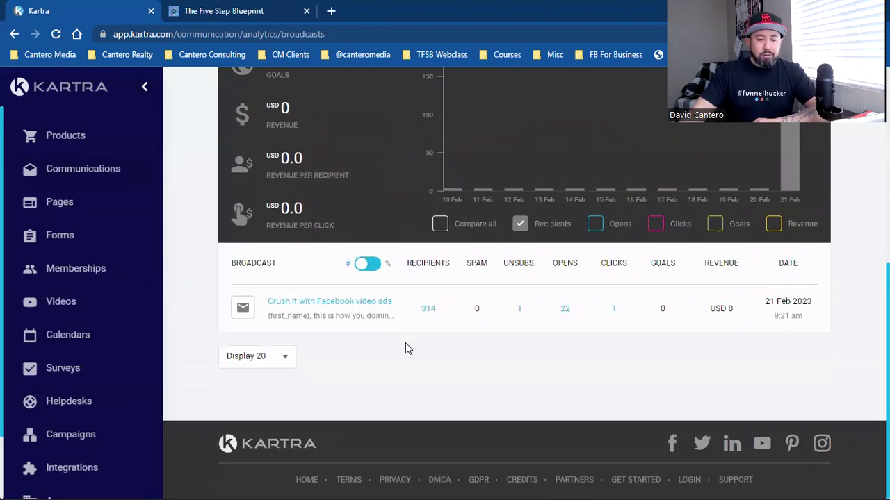
{"action": "left_click", "coordinate": [518, 306]}
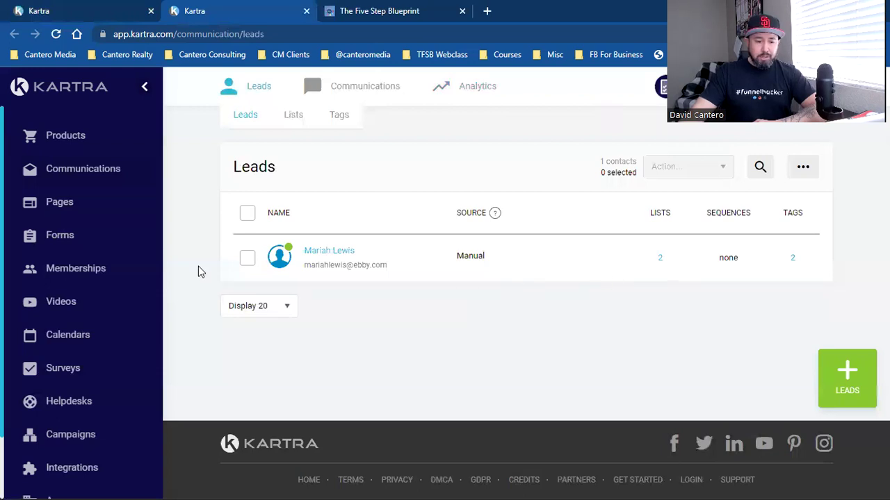
- Select the unsubscribed lead and look through the available bulk actions as far as Delete leads, without applying any
{"action": "left_click", "coordinate": [248, 264]}
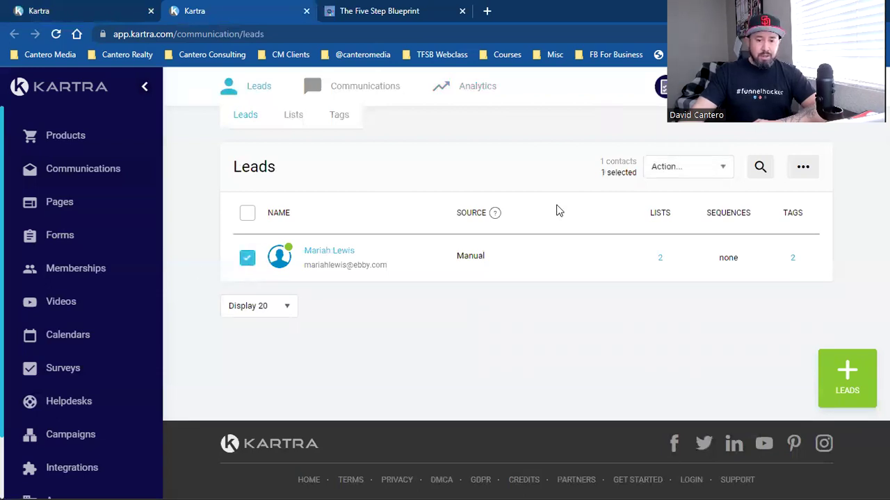
{"action": "left_click", "coordinate": [657, 173]}
{"action": "scroll", "coordinate": [661, 343], "scroll_direction": "down", "scroll_amount": 2}
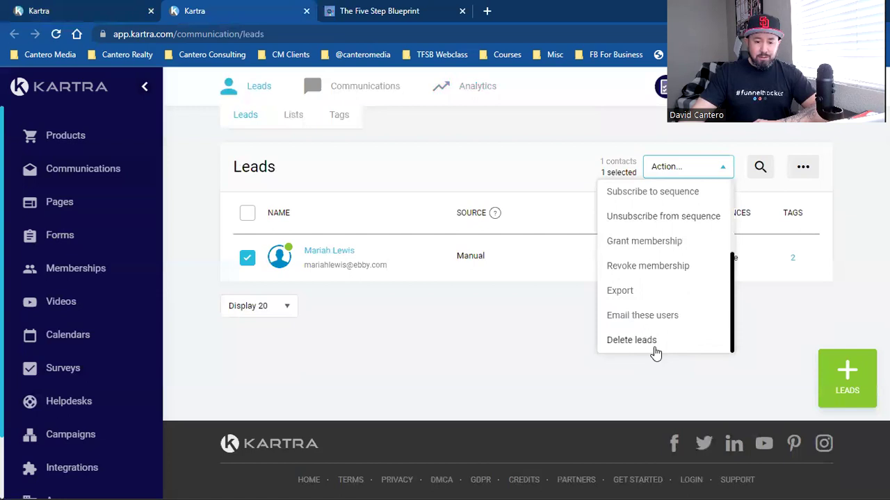
- Return to the broadcast analytics, review the summary figures for Today and show the Communications section's options
{"action": "left_click", "coordinate": [95, 10]}
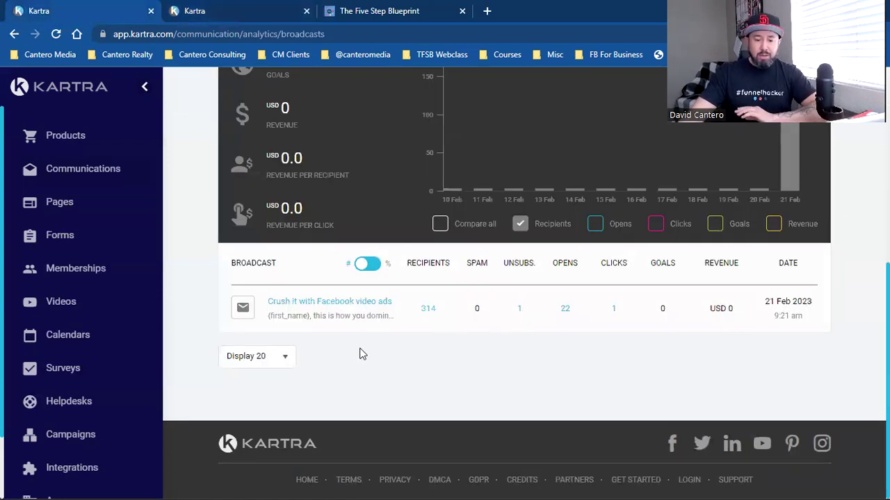
{"action": "scroll", "coordinate": [533, 360], "scroll_direction": "up", "scroll_amount": 5}
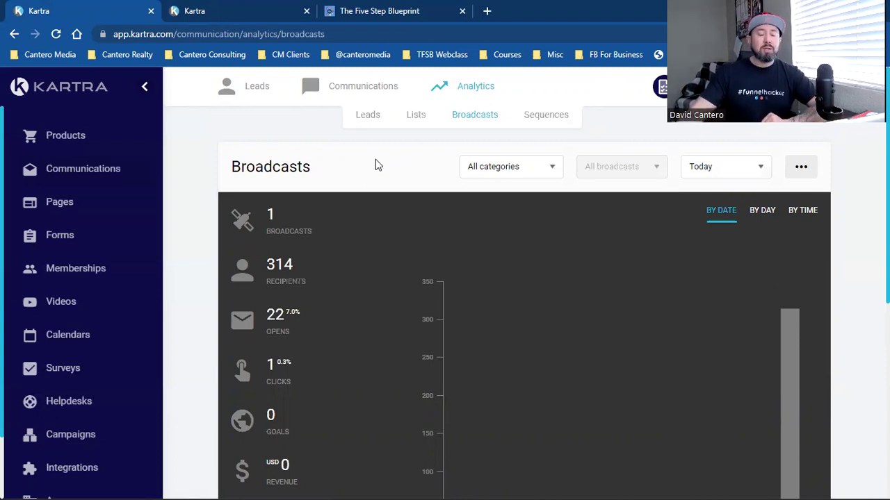
{"action": "mouse_move", "coordinate": [363, 72]}
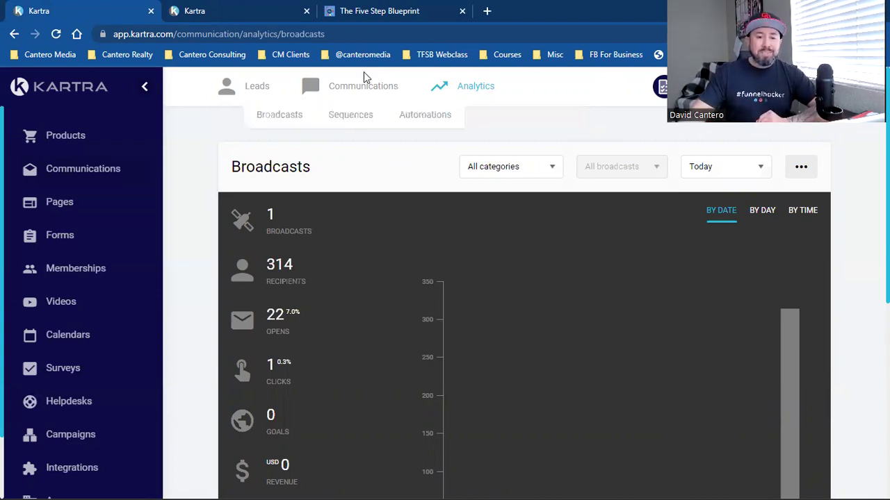
{"action": "left_click", "coordinate": [363, 72]}
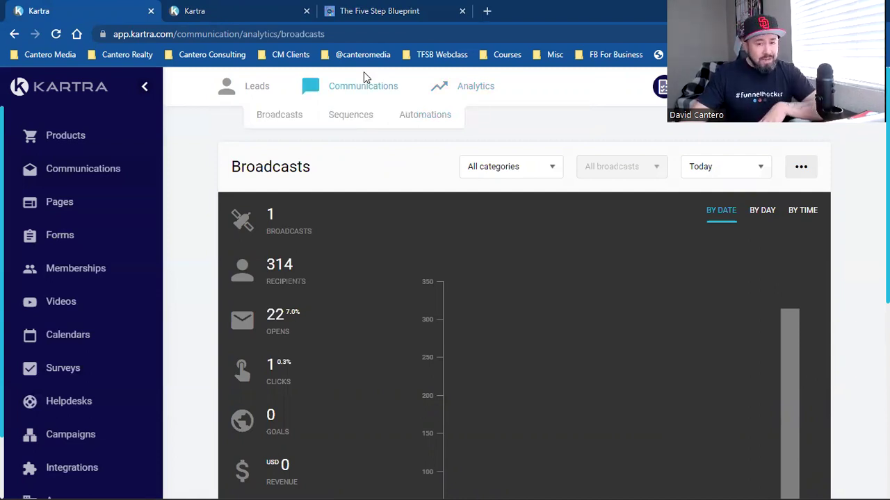